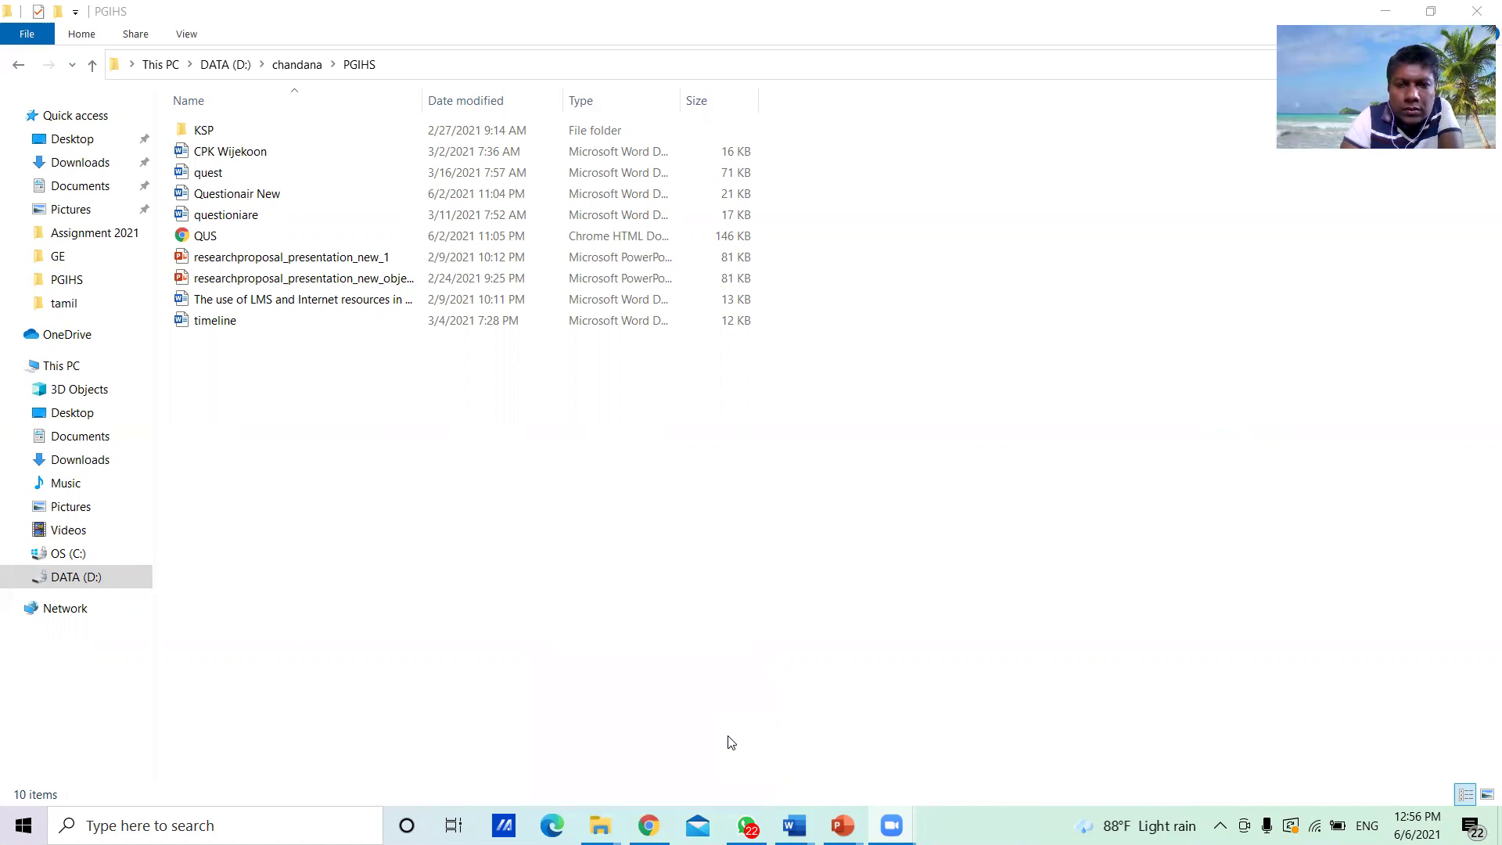
- Switch to Chrome, search Google for kahoot.com and open the official Kahoot! website
{"action": "key", "text": "alt+Tab"}
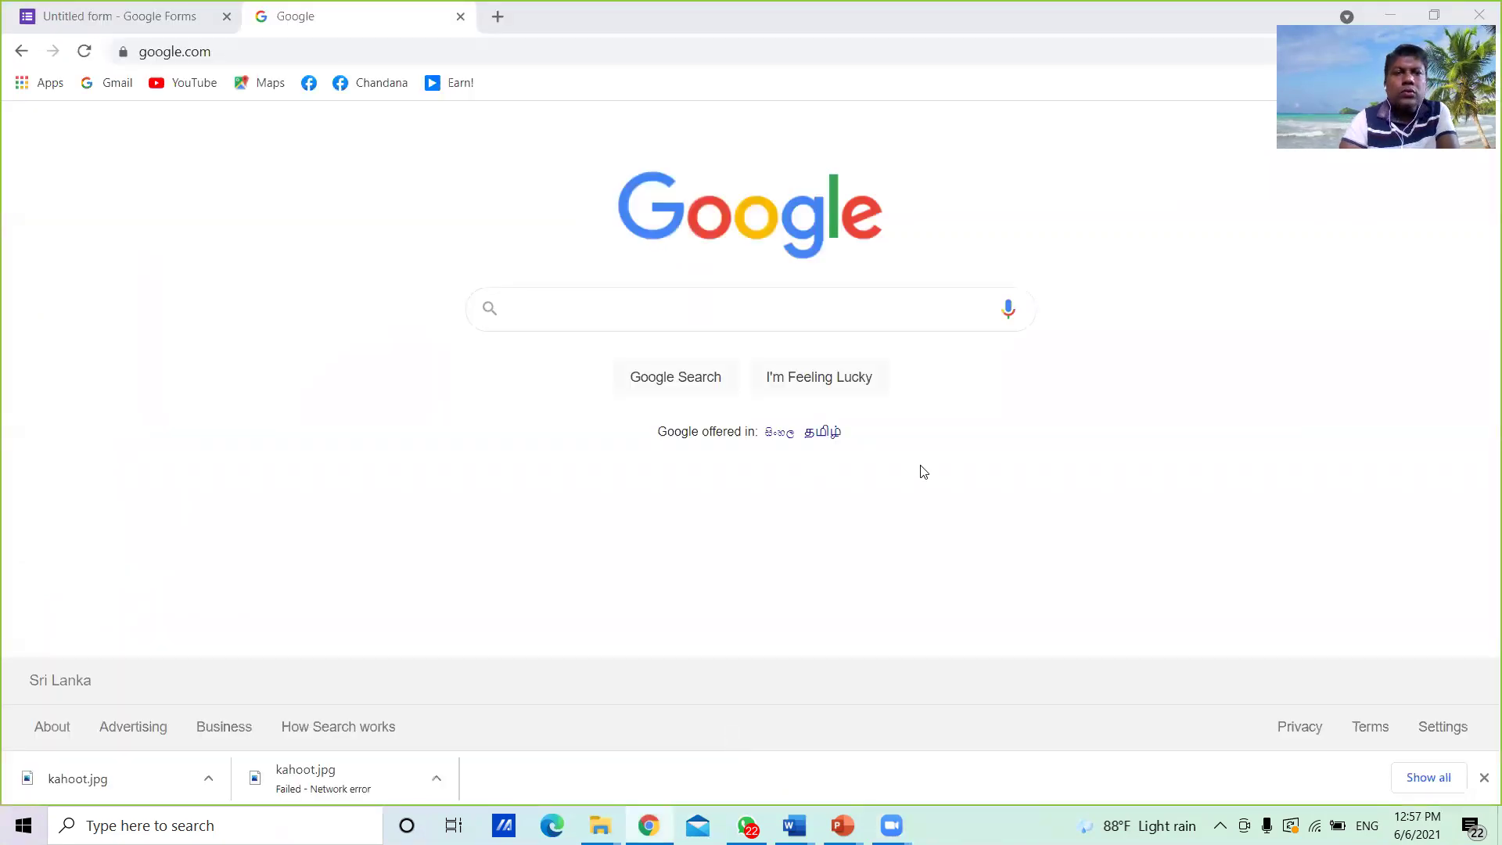
{"action": "left_click", "coordinate": [732, 305]}
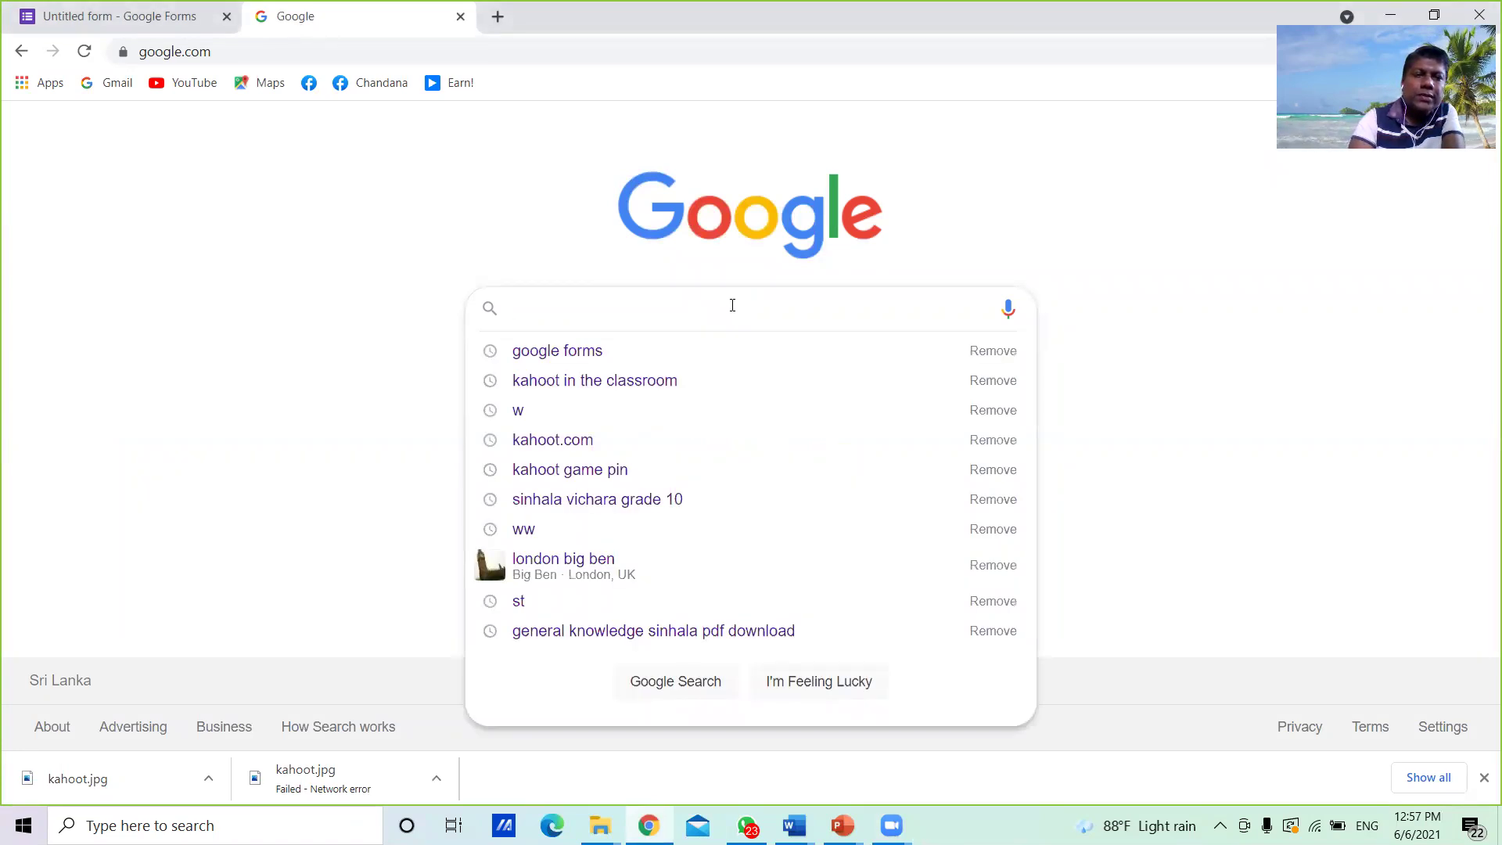
{"action": "type", "text": "Ka"}
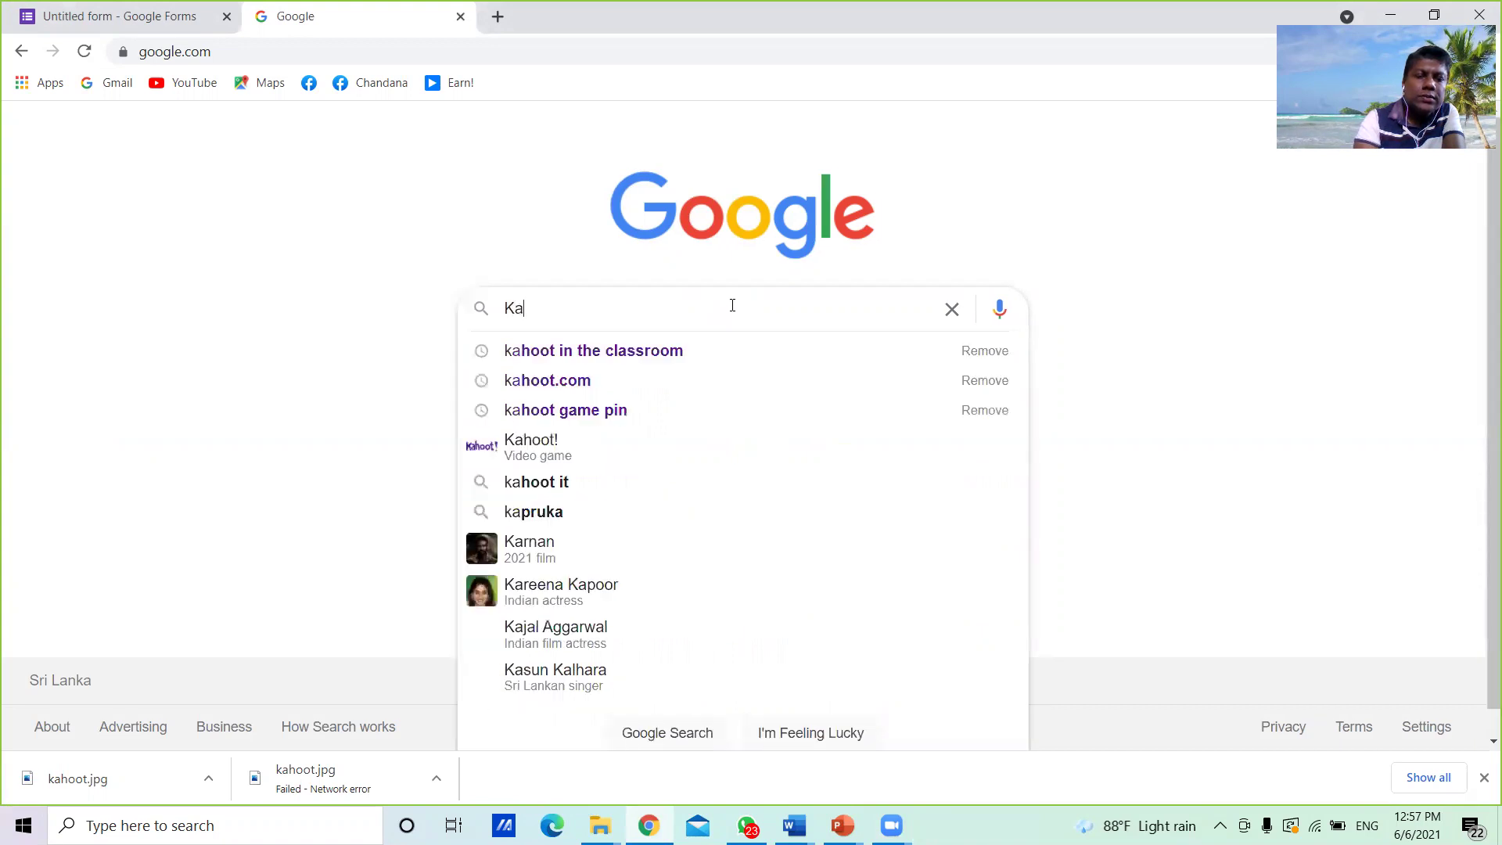
{"action": "type", "text": "hoot"}
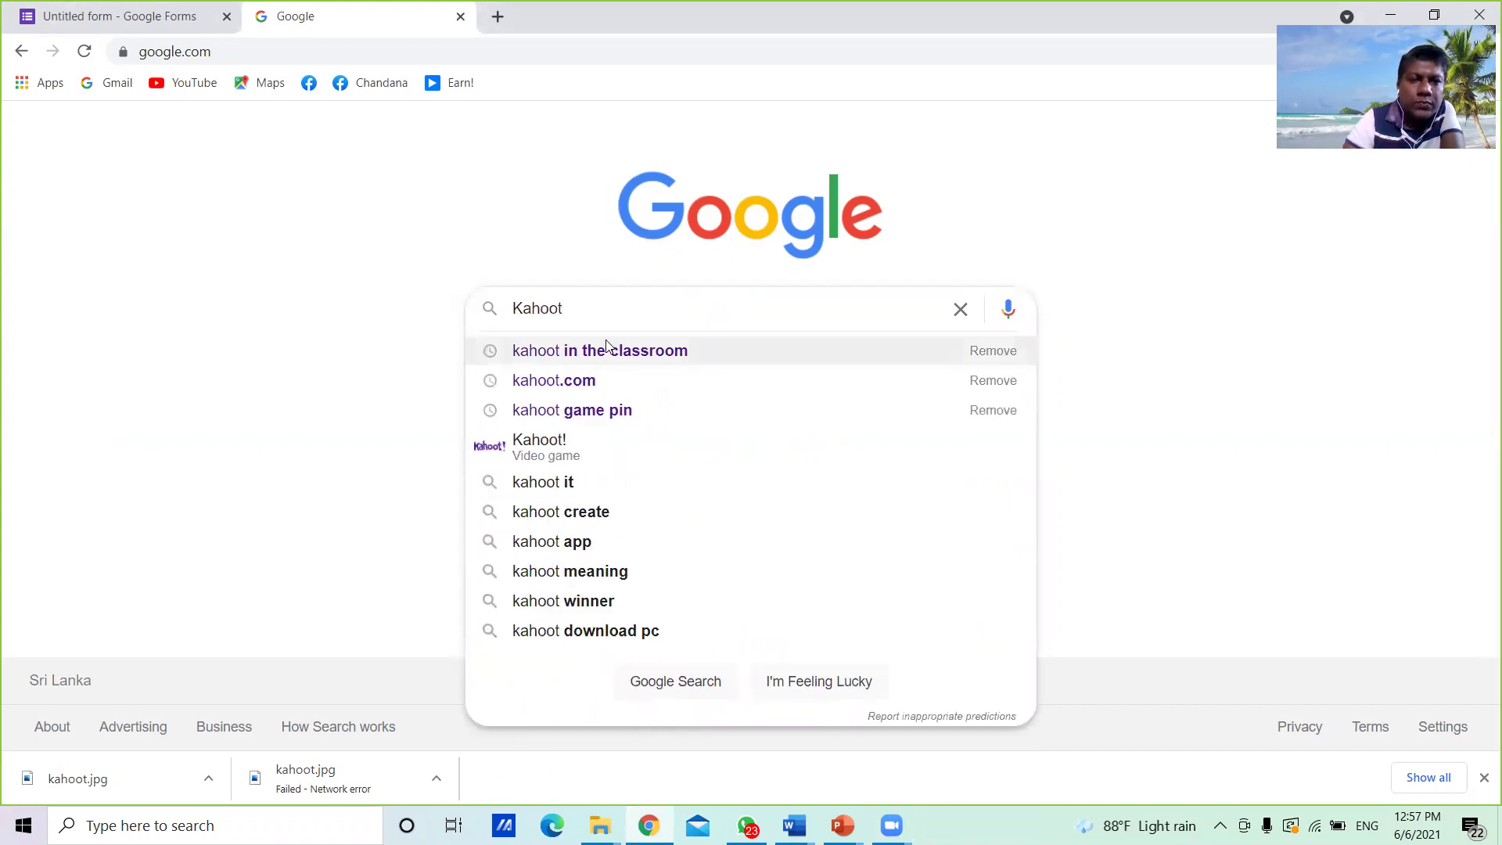
{"action": "left_click", "coordinate": [587, 381]}
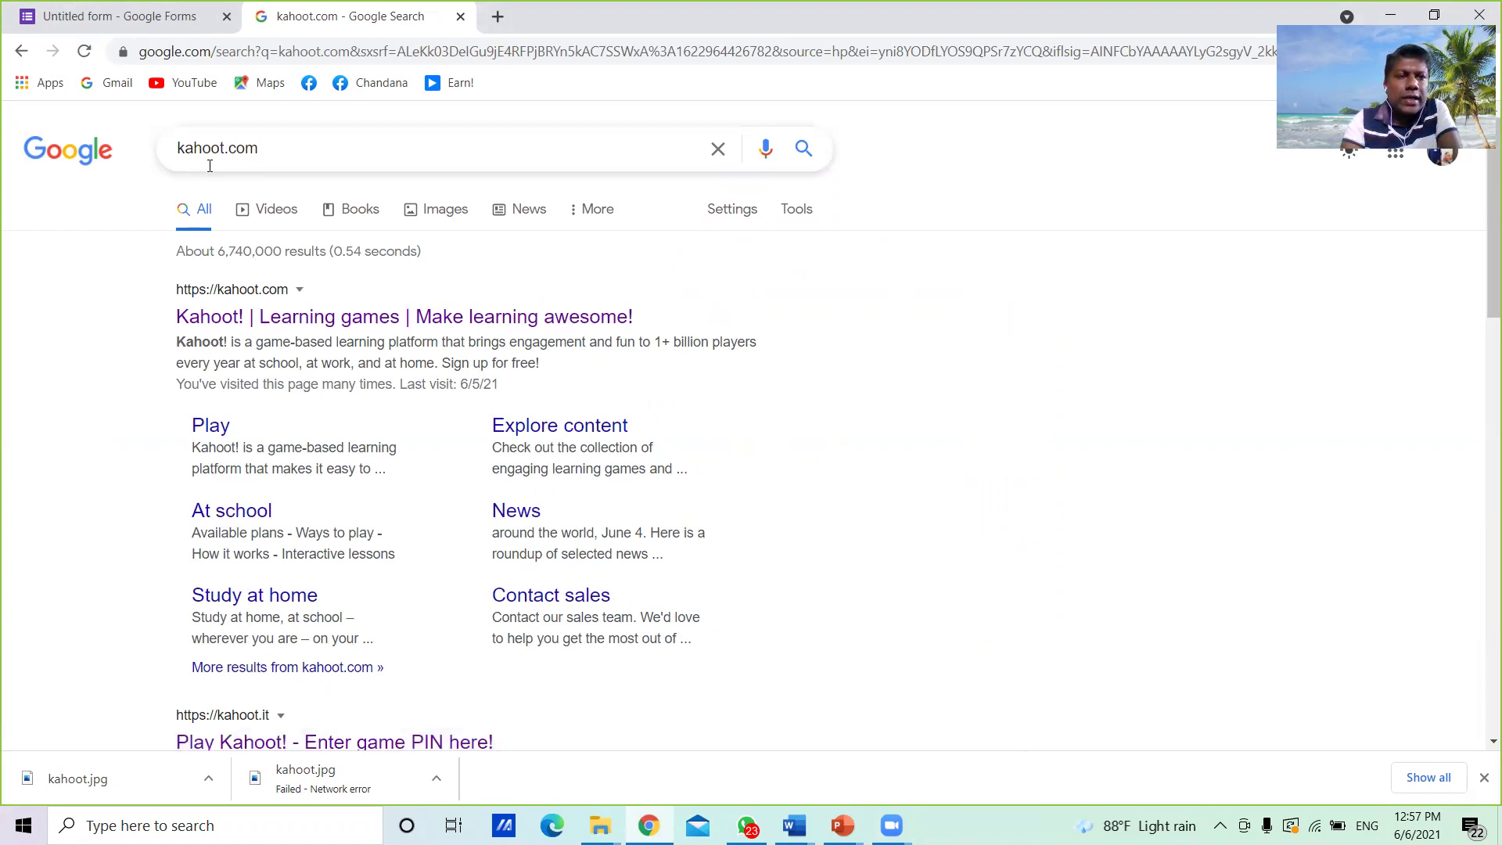
{"action": "left_click", "coordinate": [269, 314]}
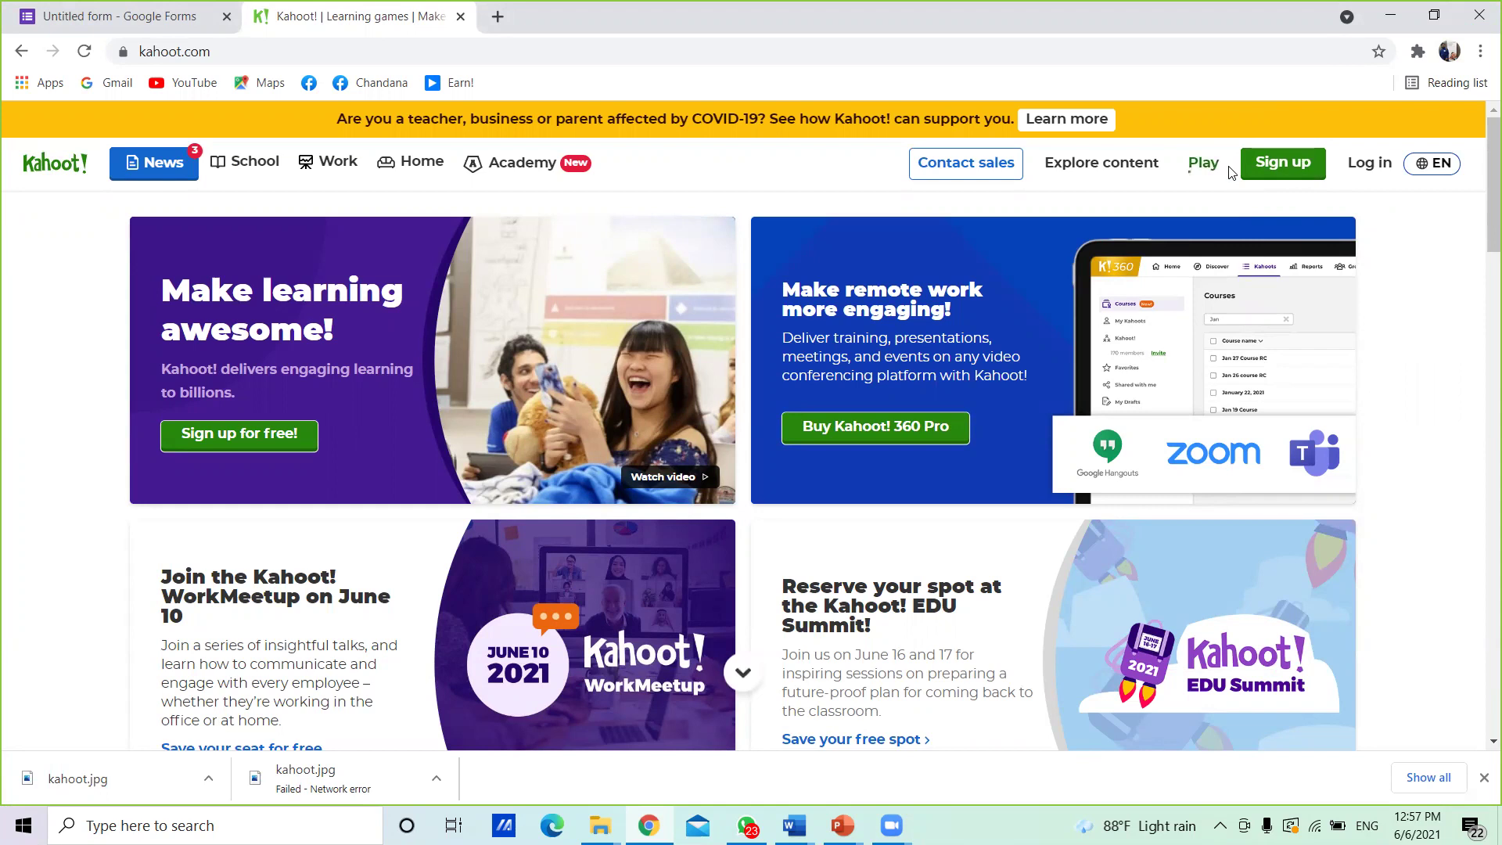
- Begin signing up for a Teacher account with Higher education as the workplace and fill in the account email
{"action": "left_click", "coordinate": [1295, 164]}
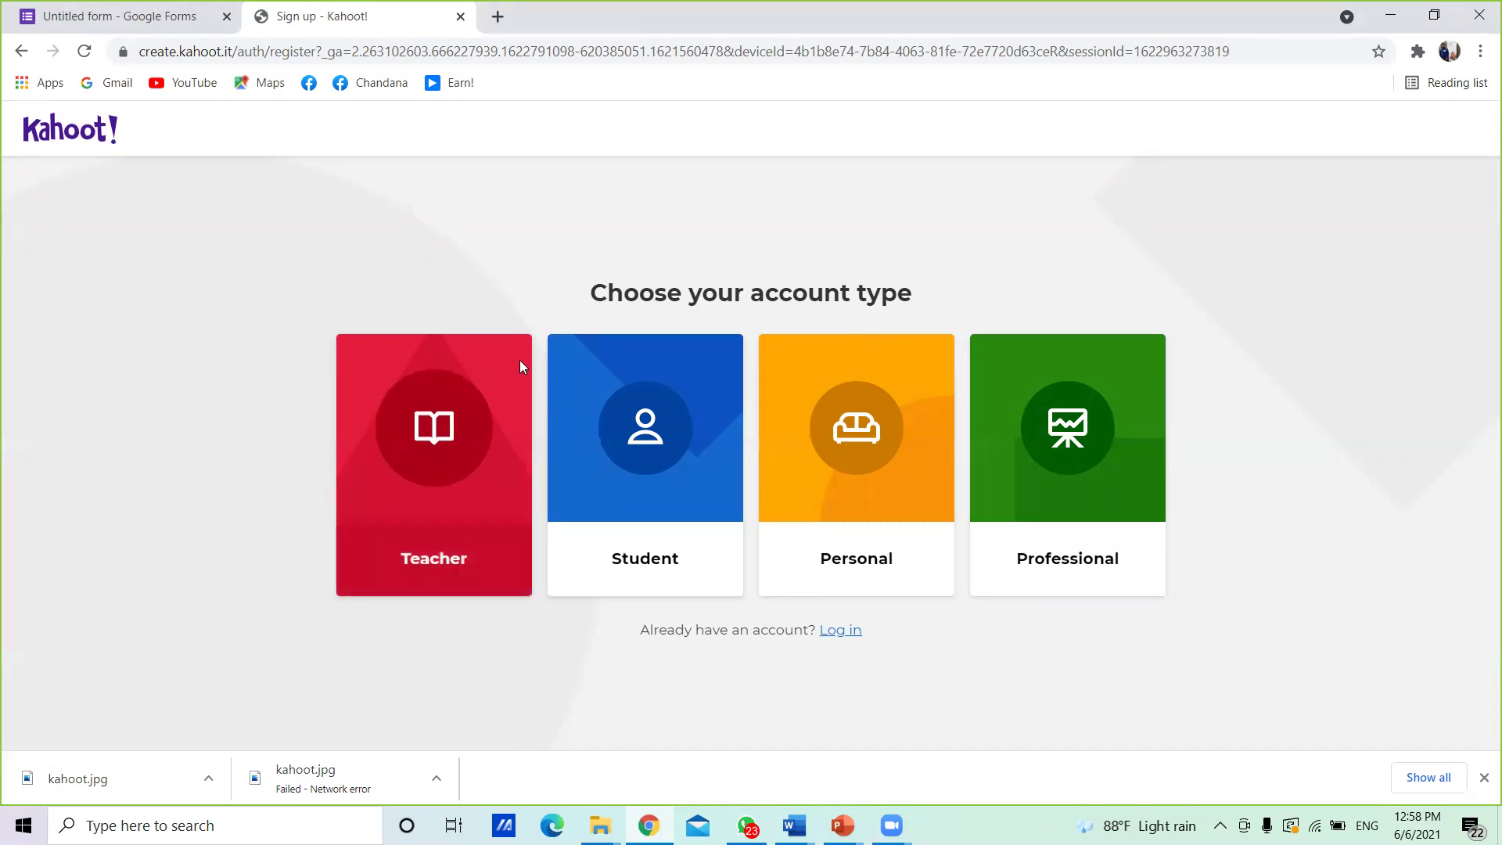
{"action": "left_click", "coordinate": [461, 514]}
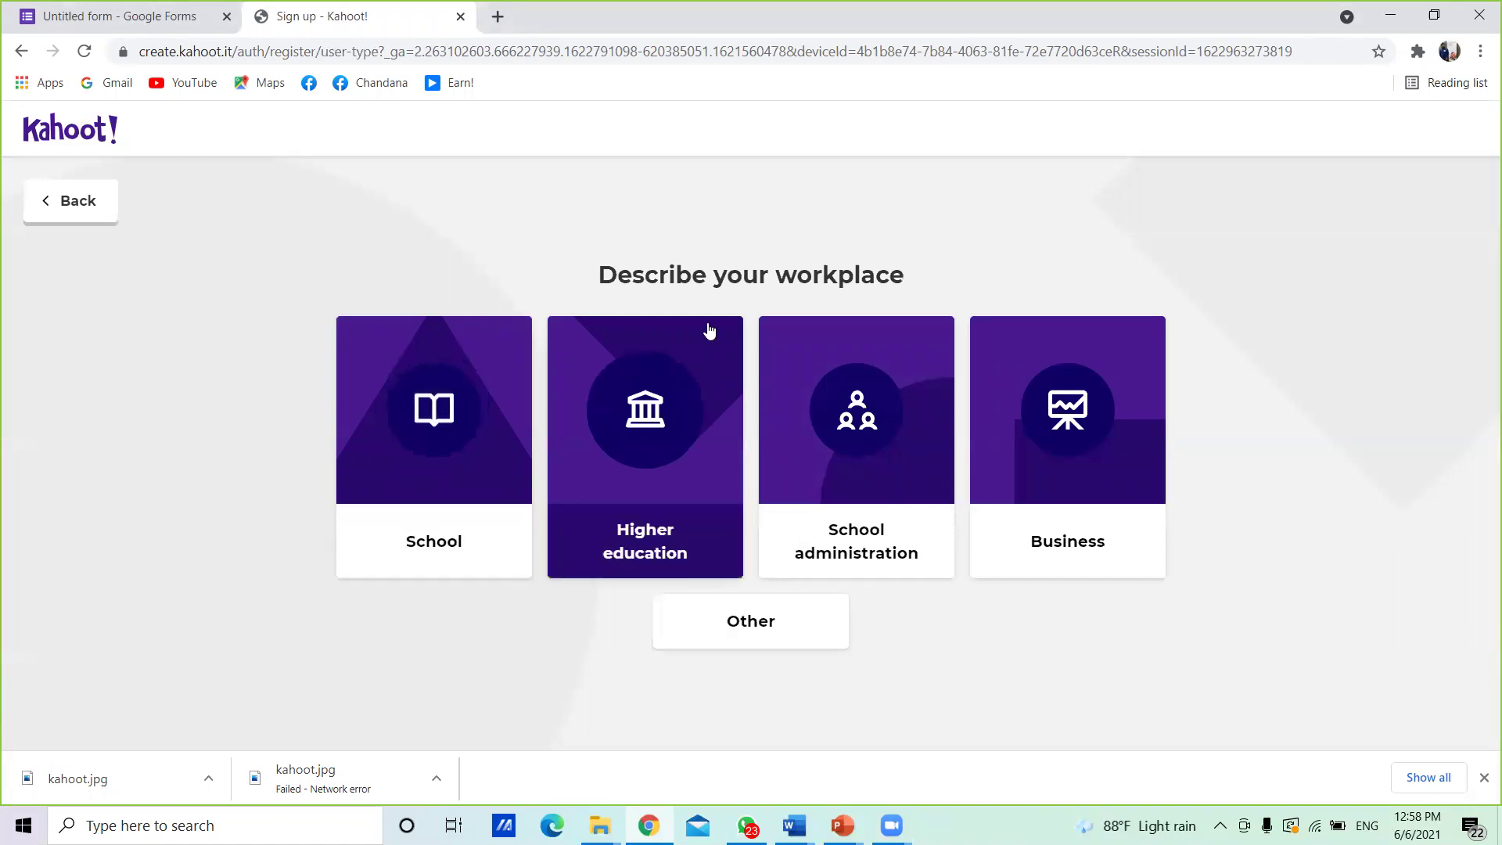
{"action": "left_click", "coordinate": [642, 520]}
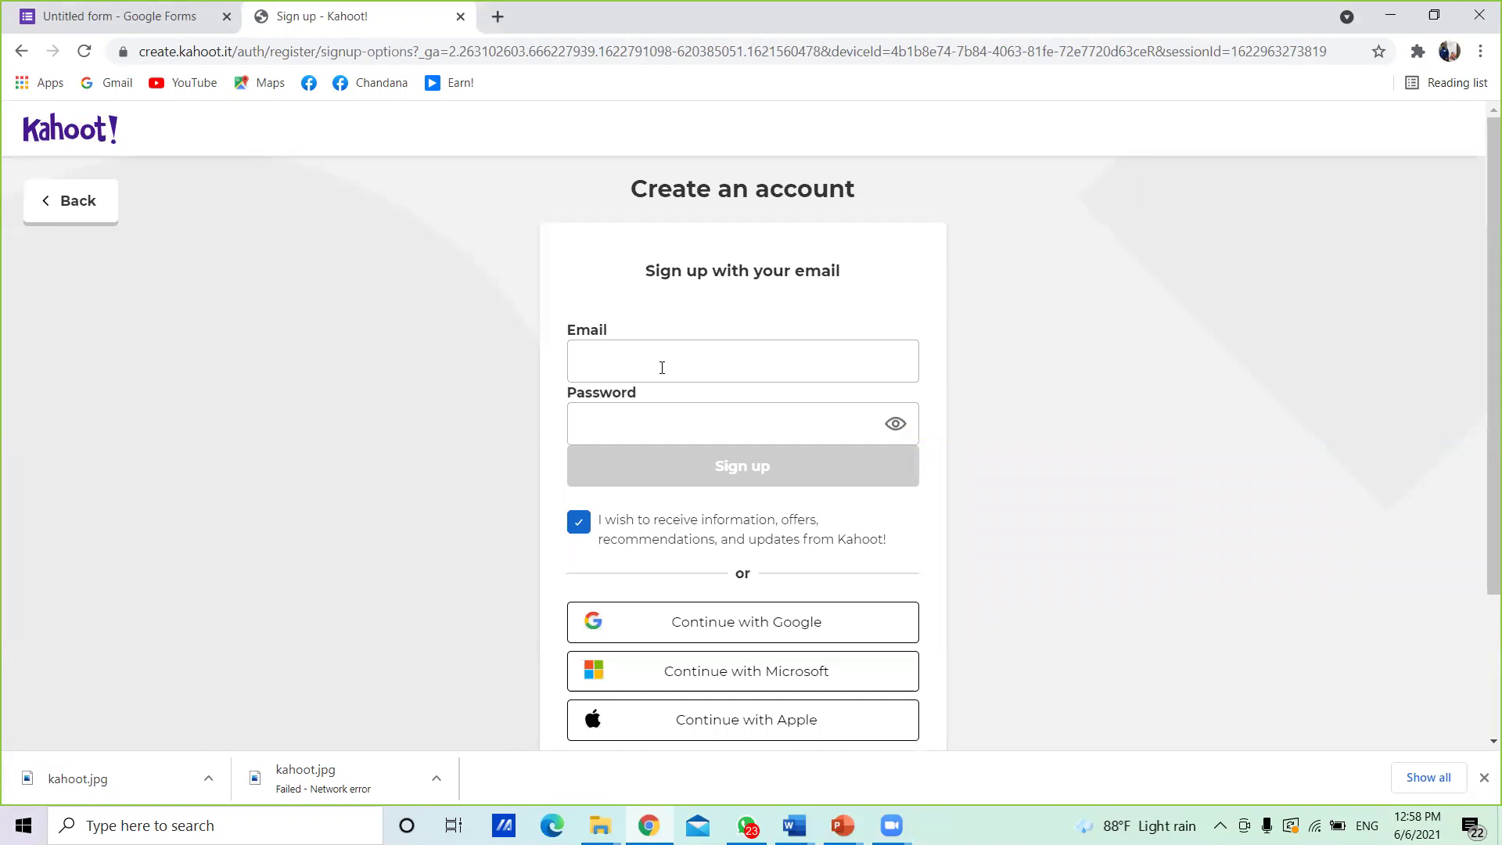
{"action": "left_click", "coordinate": [662, 368]}
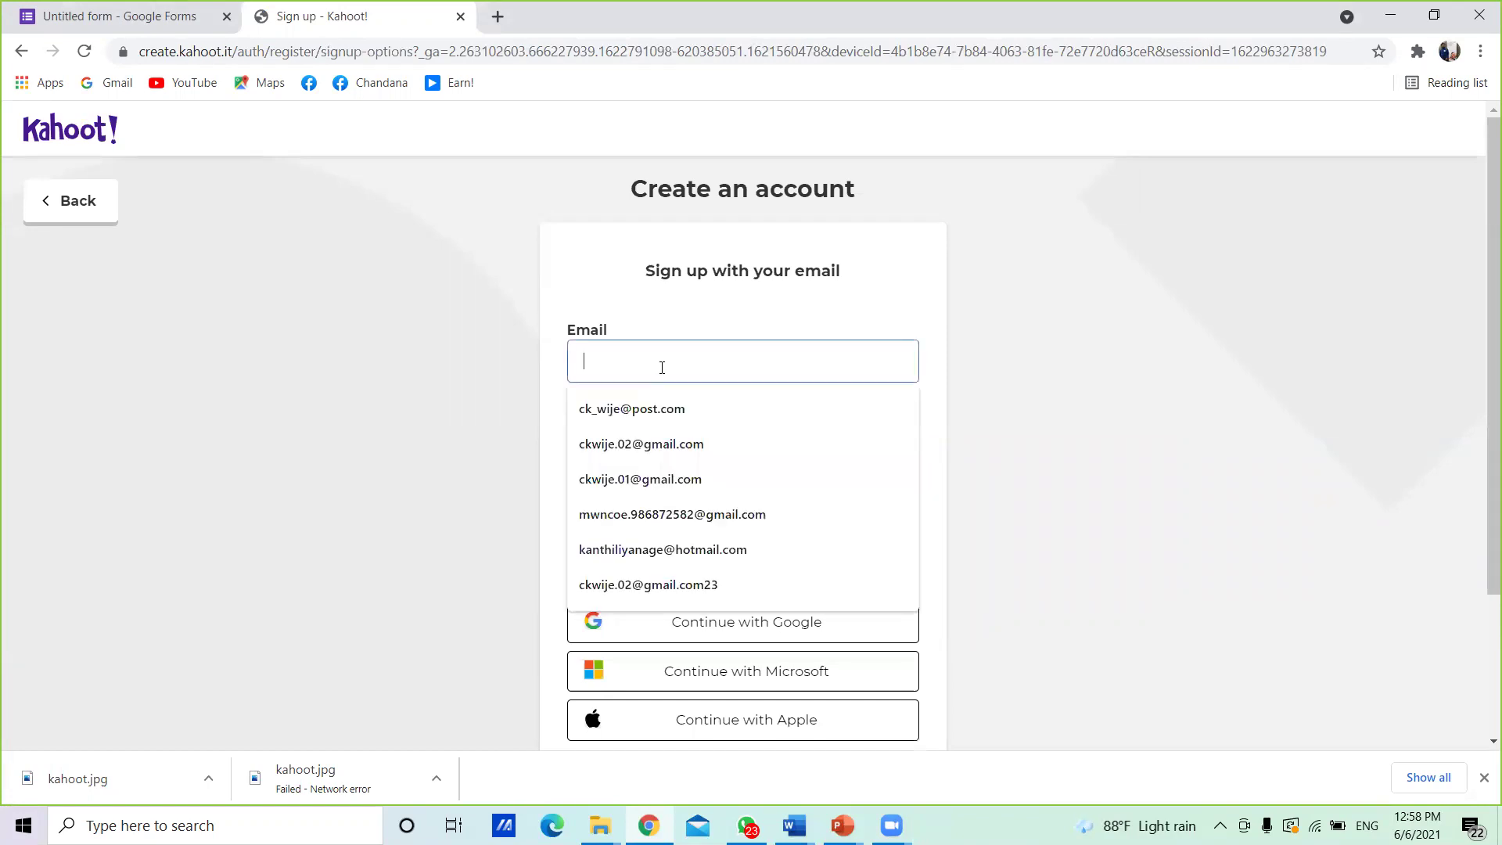
{"action": "left_click", "coordinate": [655, 479]}
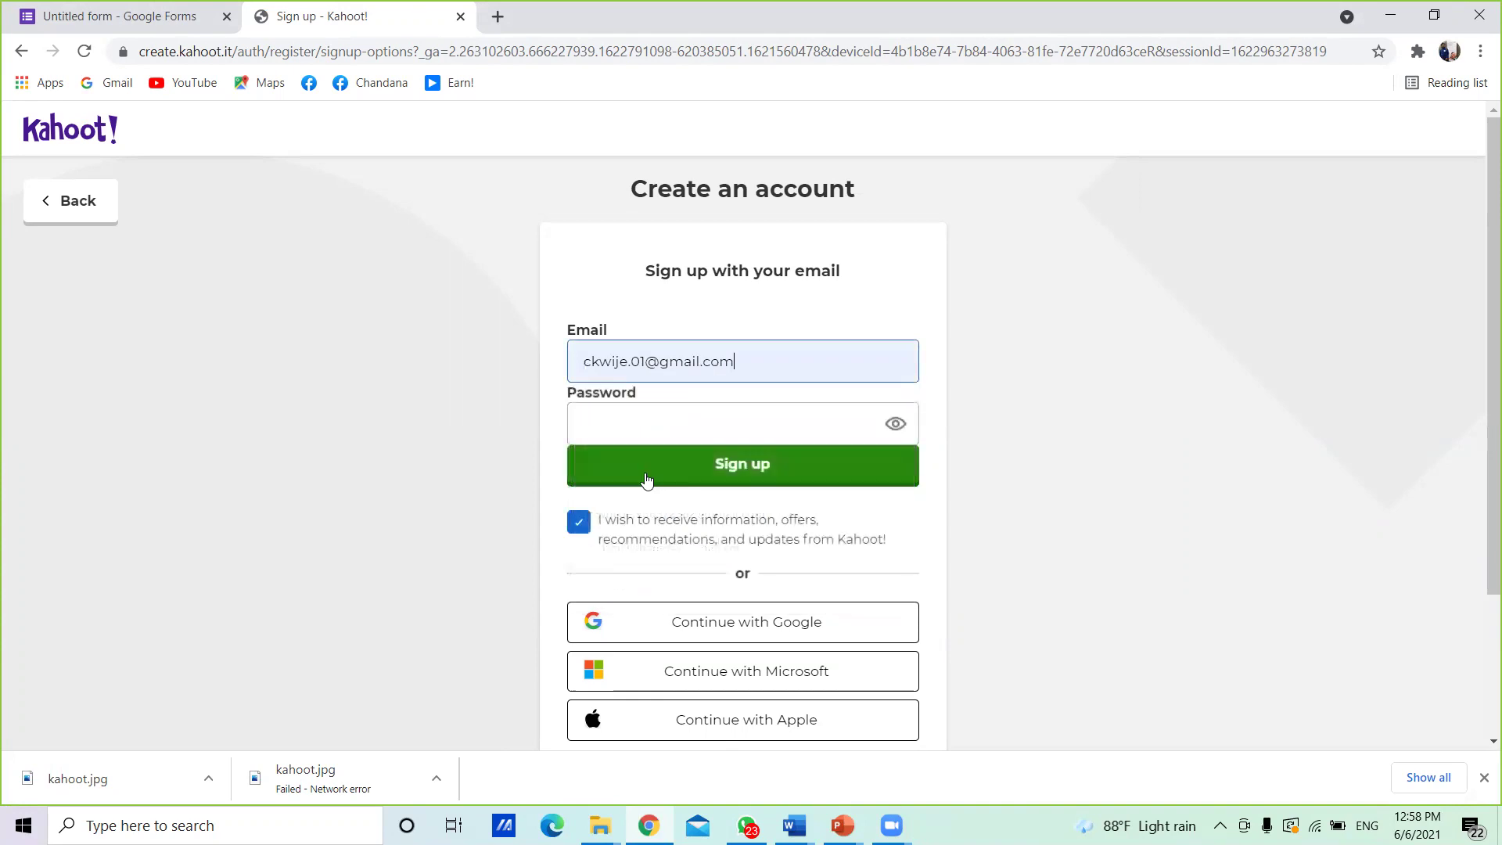
{"action": "left_click", "coordinate": [648, 427]}
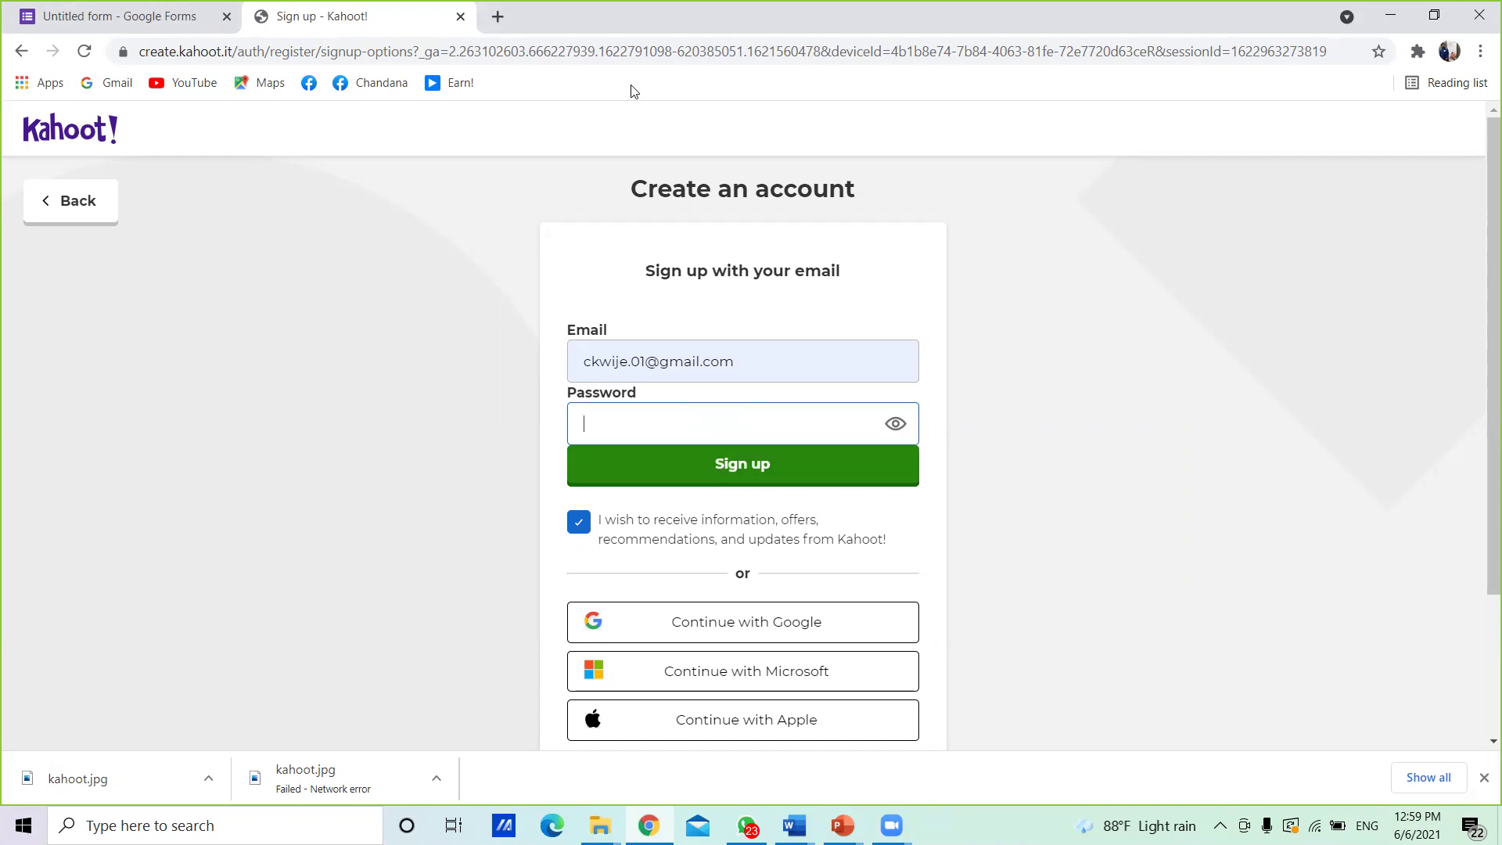
- Return to the kahoot.com home page and open the login form
{"action": "left_click", "coordinate": [631, 53]}
{"action": "type", "text": "k"}
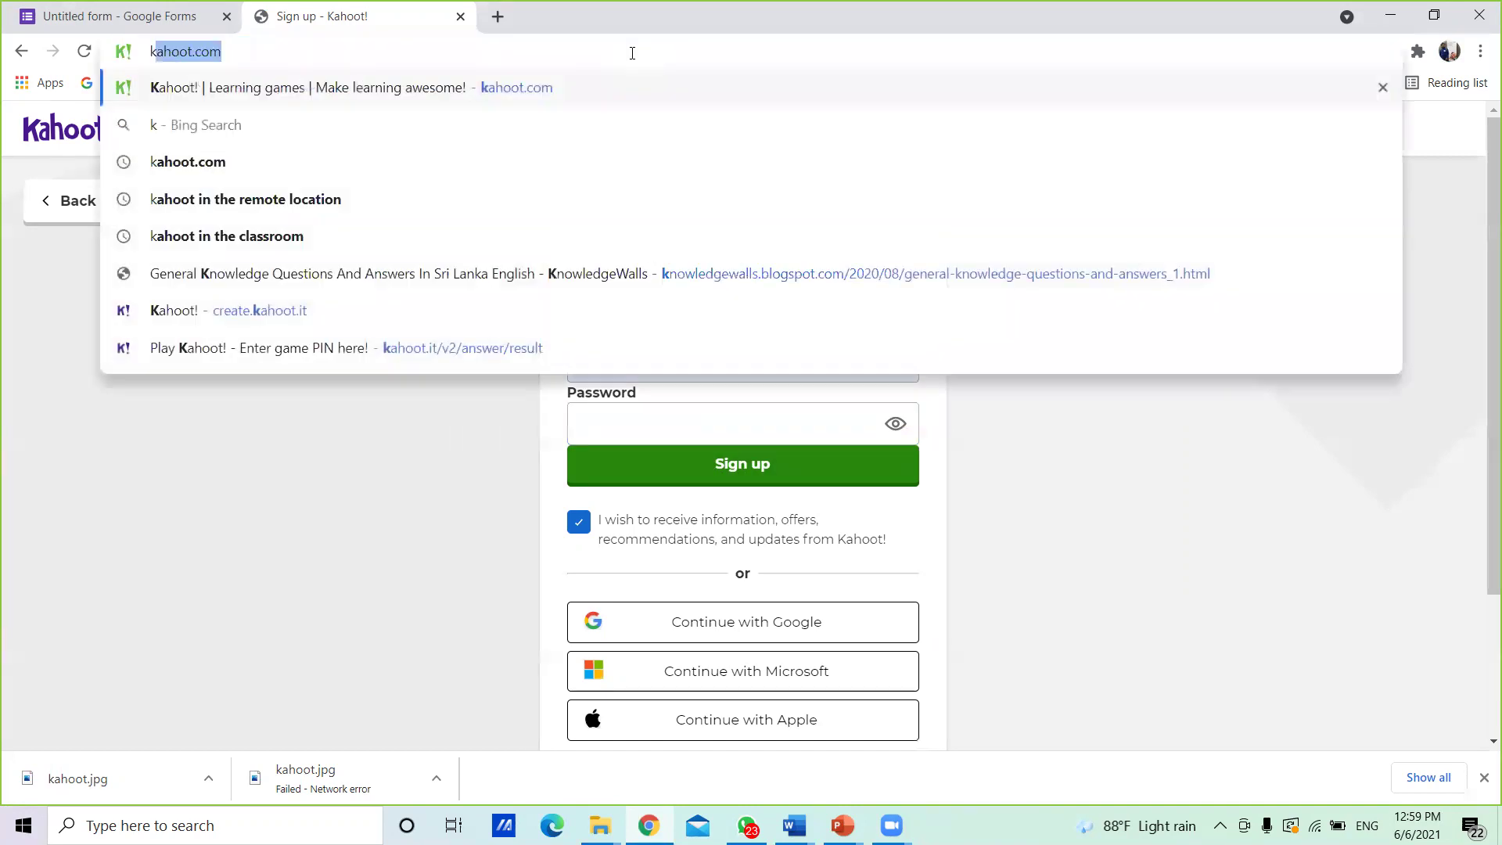
{"action": "key", "text": "Return"}
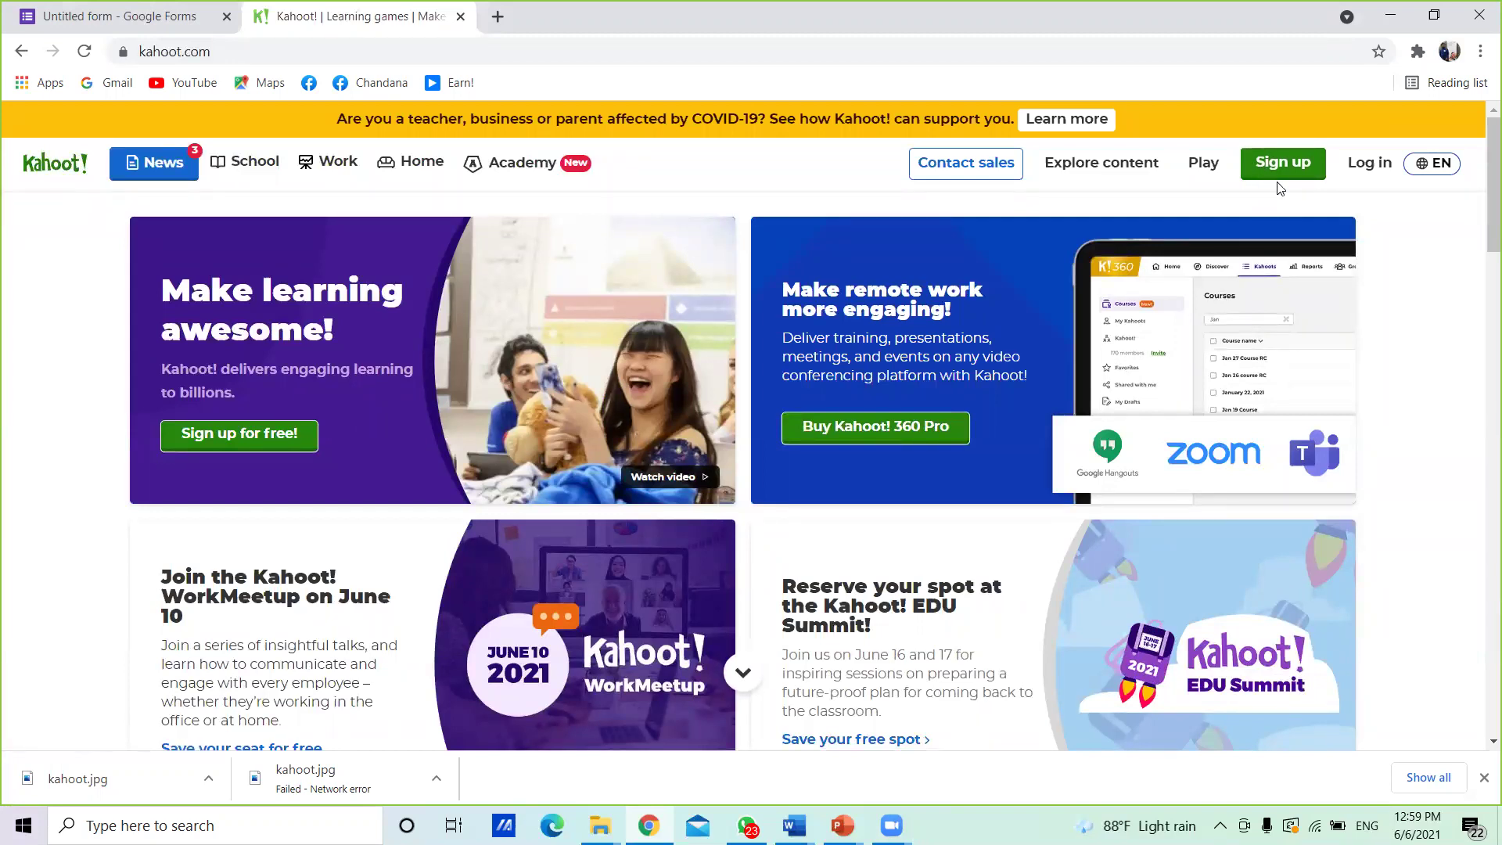
{"action": "left_click", "coordinate": [1370, 163]}
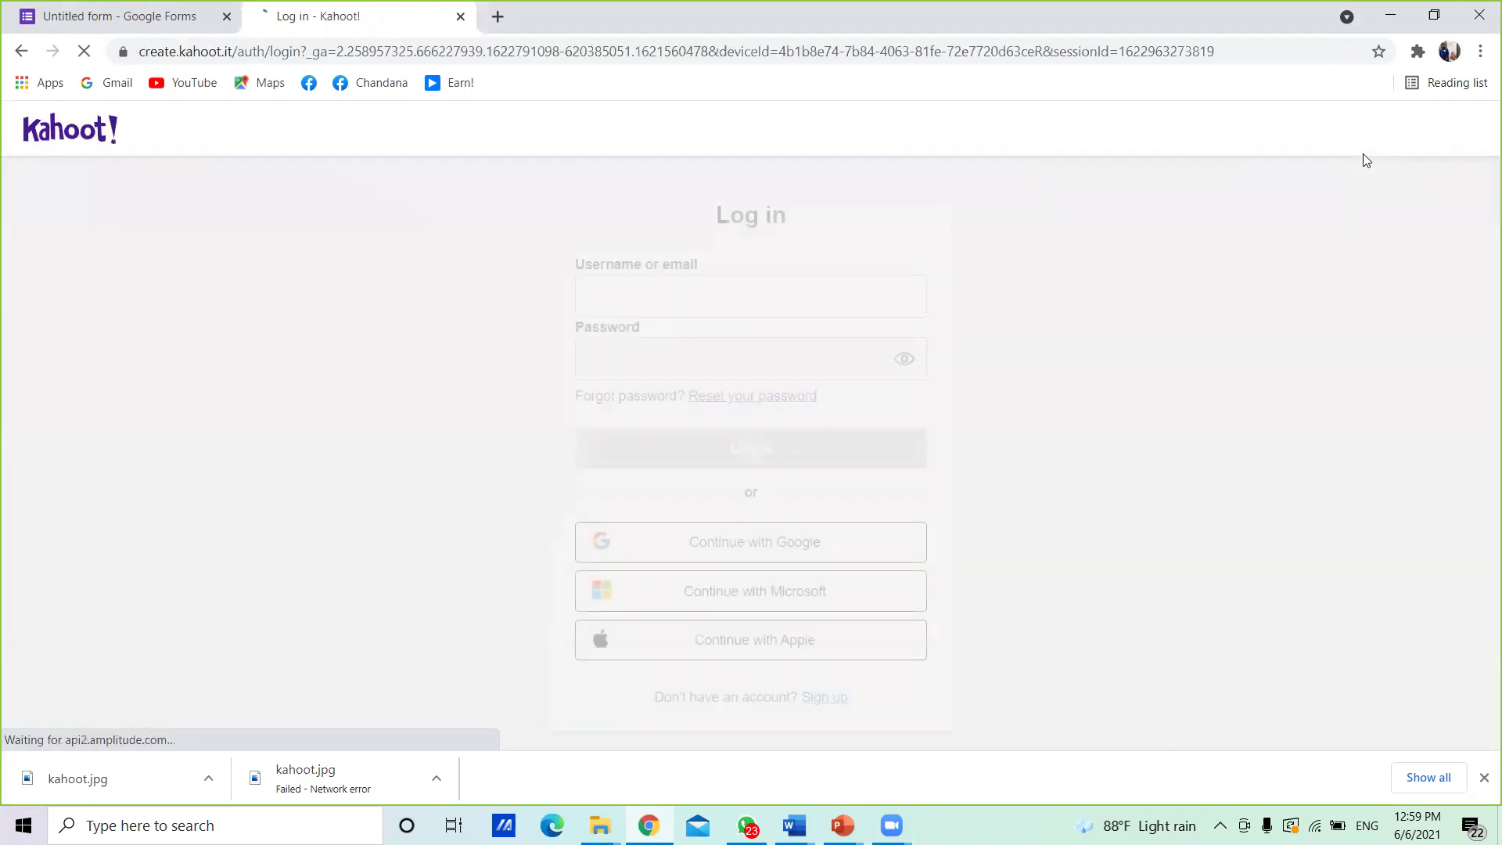
- Fill in the account email and password and try to log in
{"action": "left_click", "coordinate": [695, 293]}
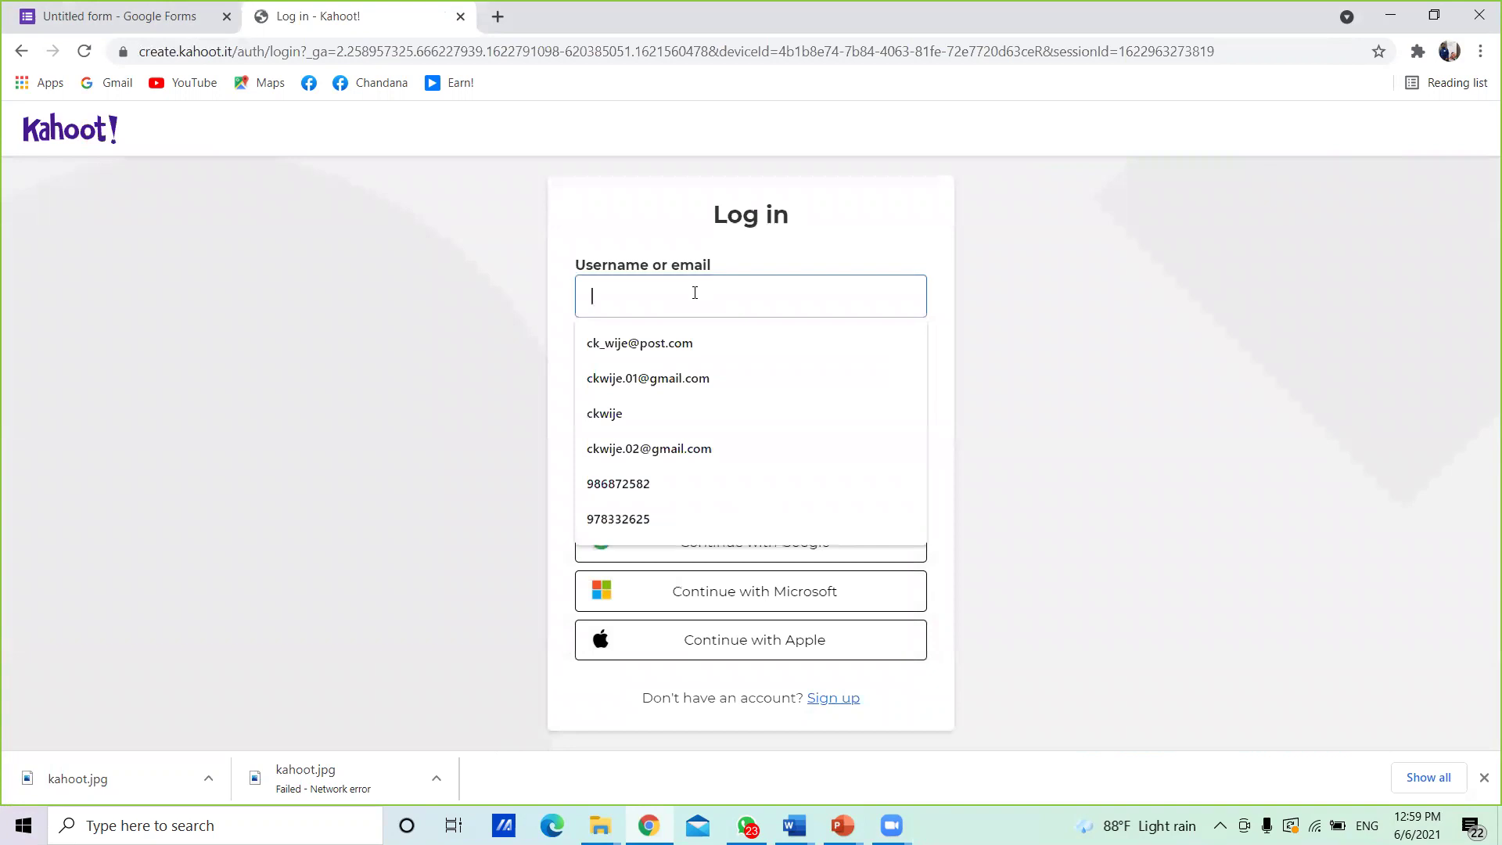
{"action": "left_click", "coordinate": [686, 378]}
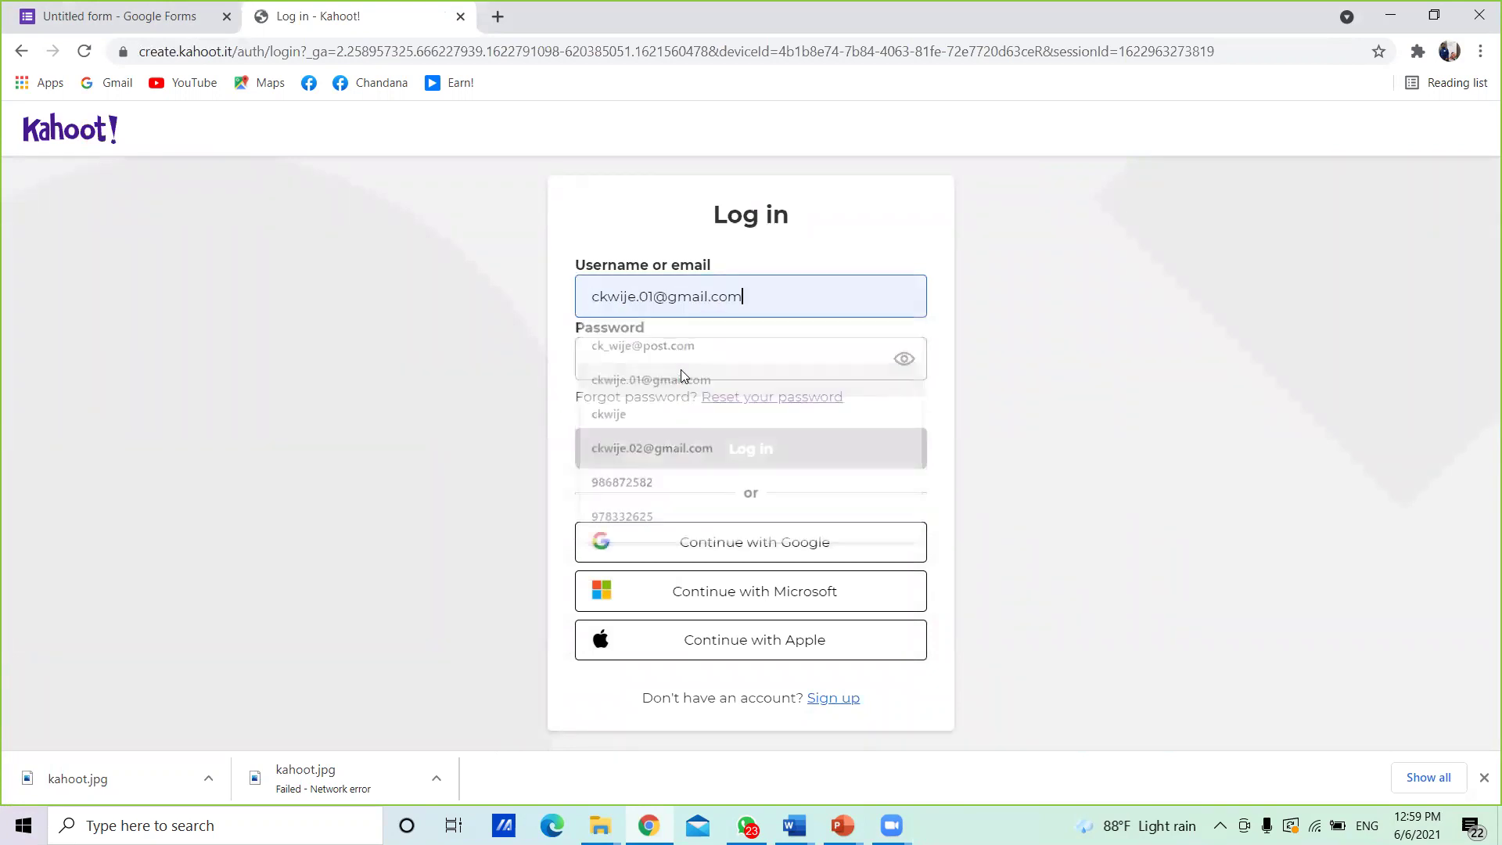
{"action": "left_click", "coordinate": [665, 359]}
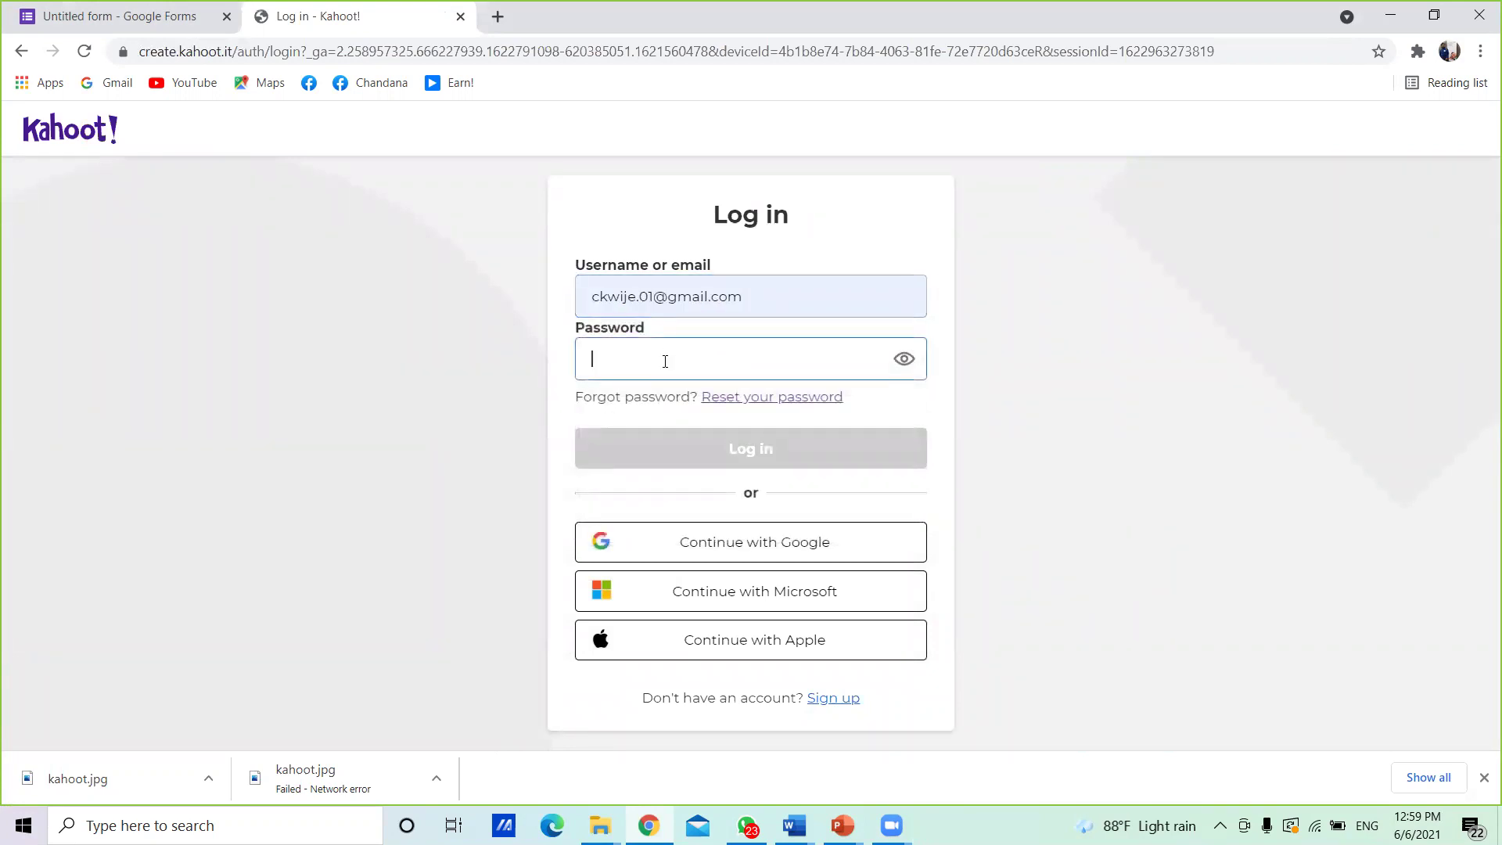
{"action": "type", "text": "•••••••"}
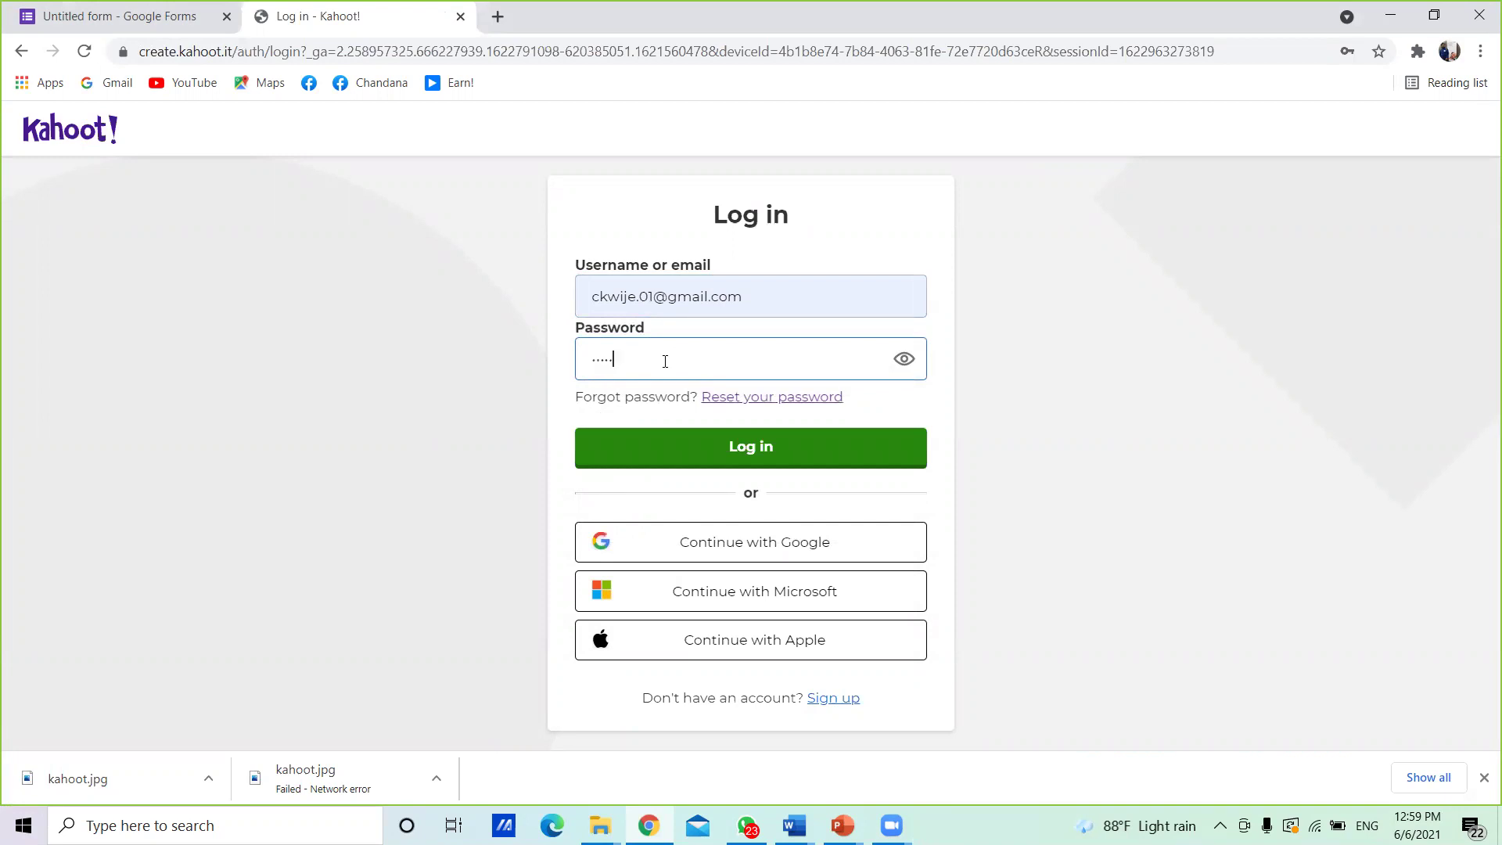
{"action": "type", "text": "•••••"}
{"action": "left_click", "coordinate": [758, 463]}
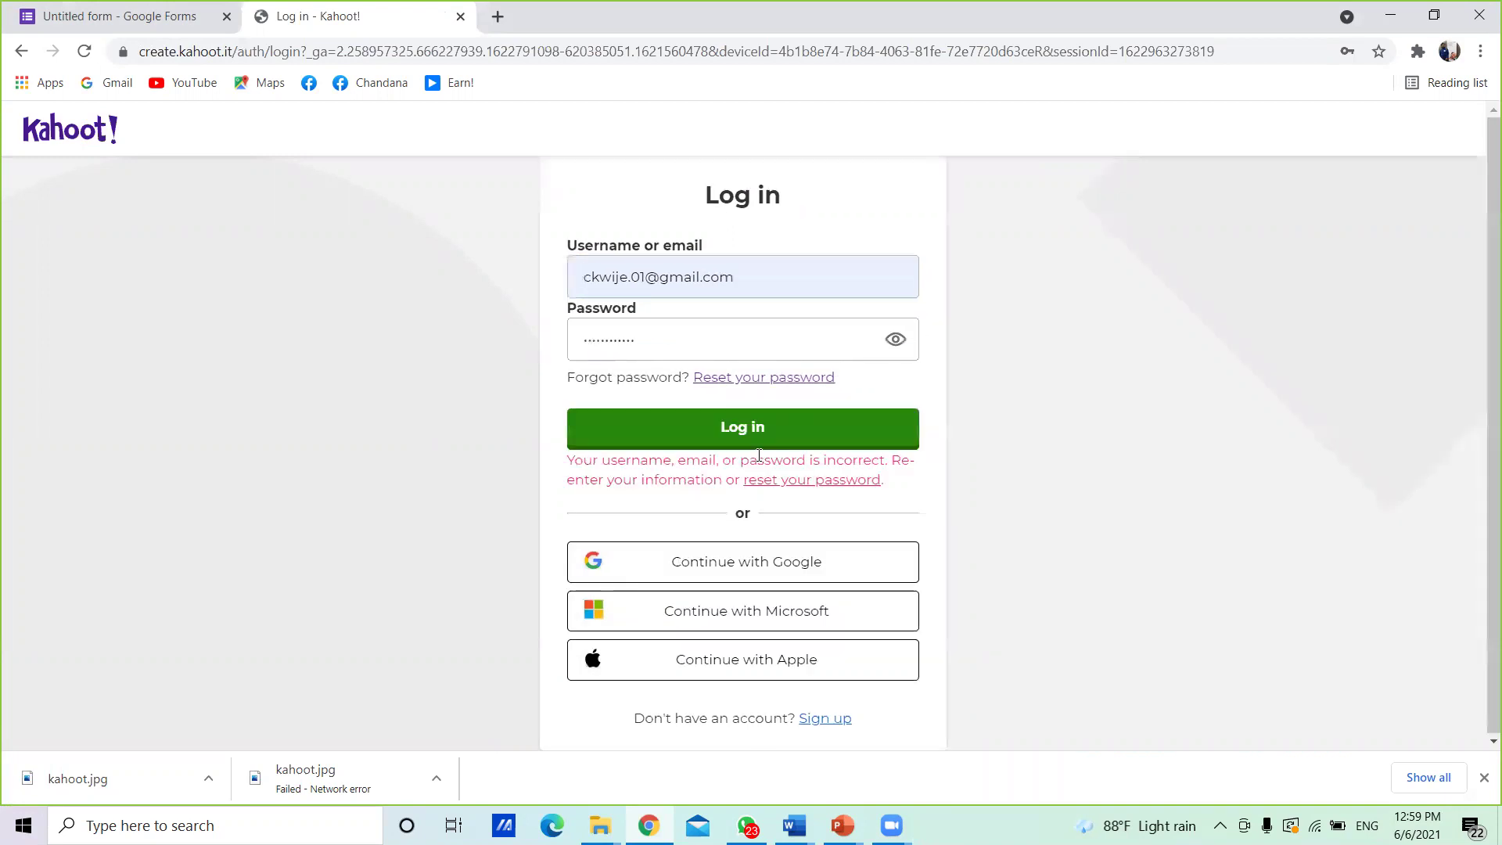
- Correct the number in the login email address and submit the login again
{"action": "left_click", "coordinate": [642, 273]}
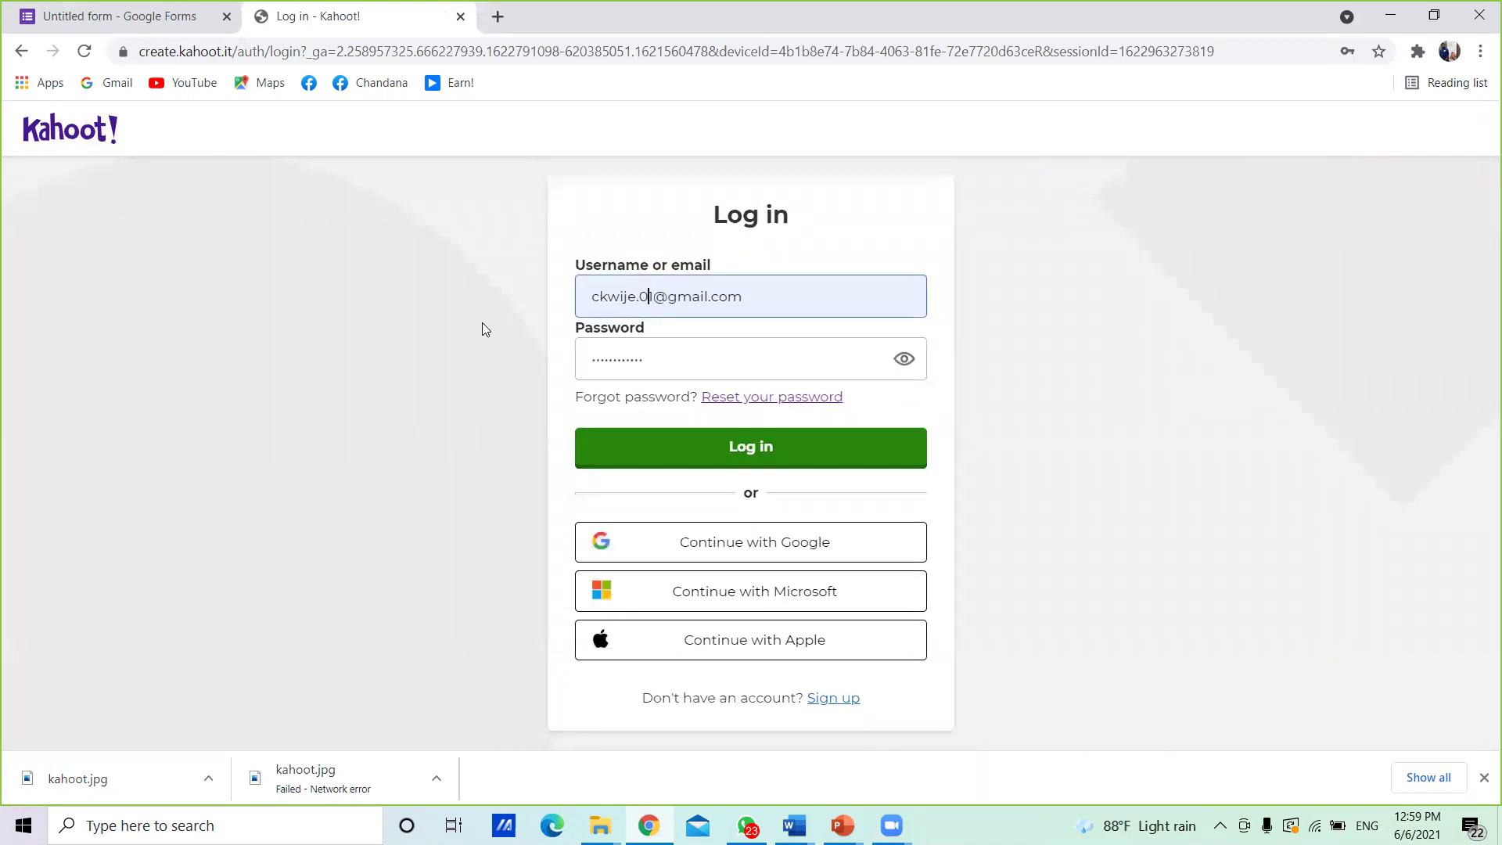
{"action": "type", "text": "2"}
{"action": "key", "text": "Return"}
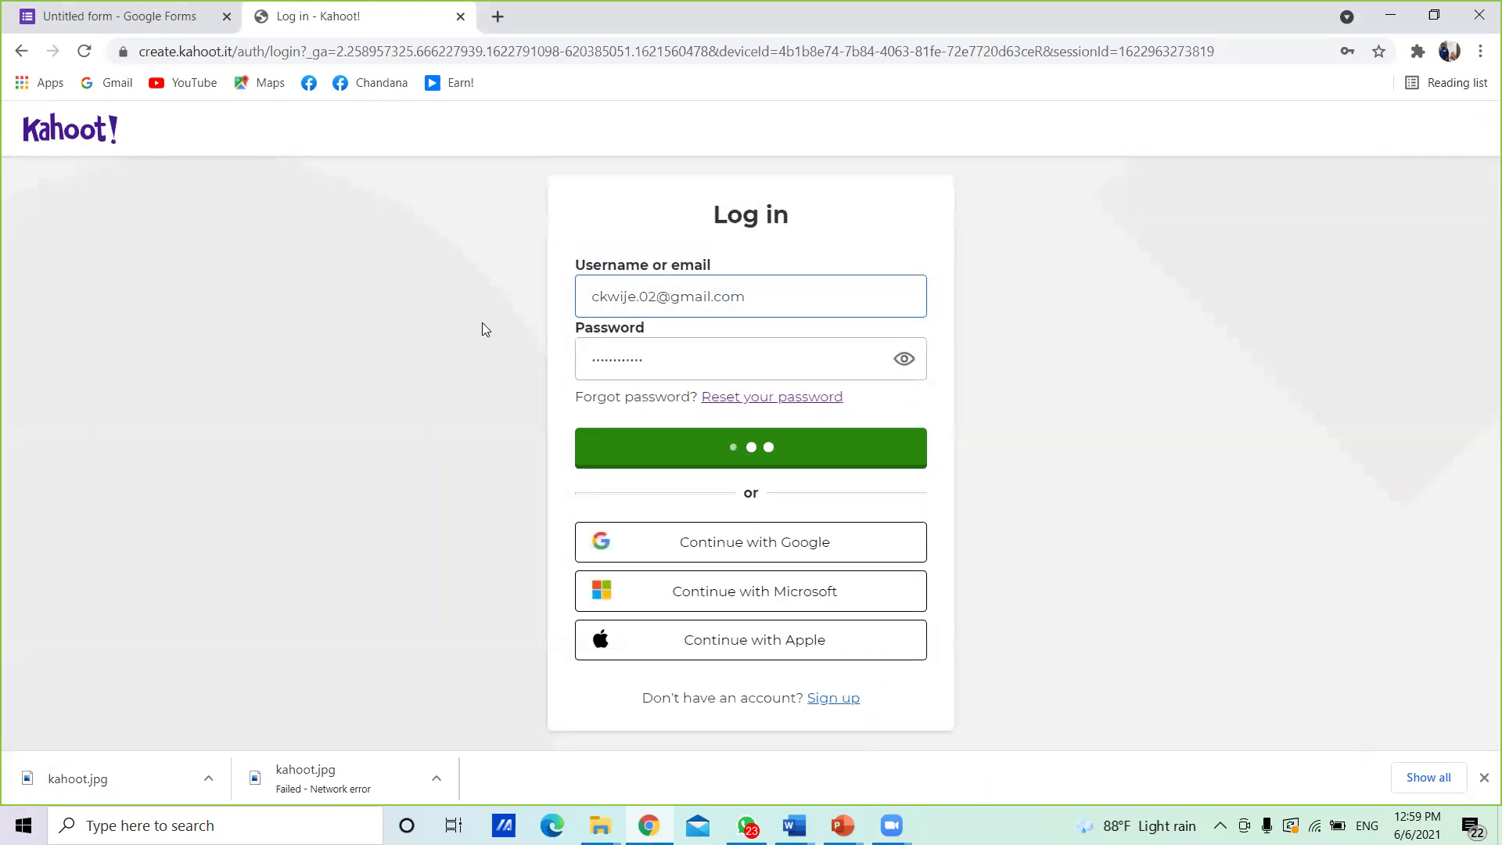
{"action": "left_click", "coordinate": [717, 446]}
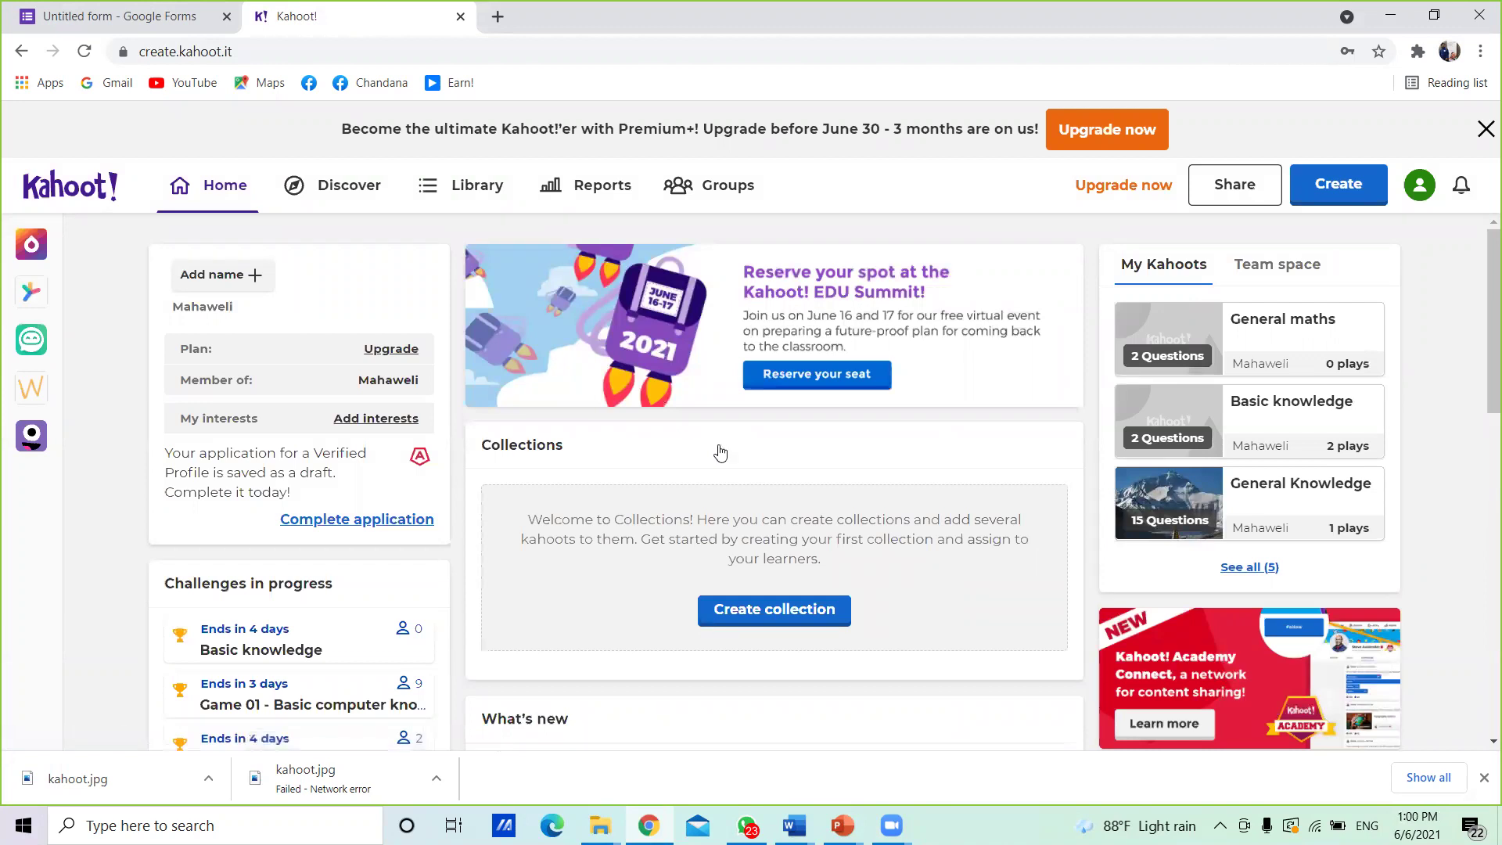
{"action": "left_click", "coordinate": [1339, 187]}
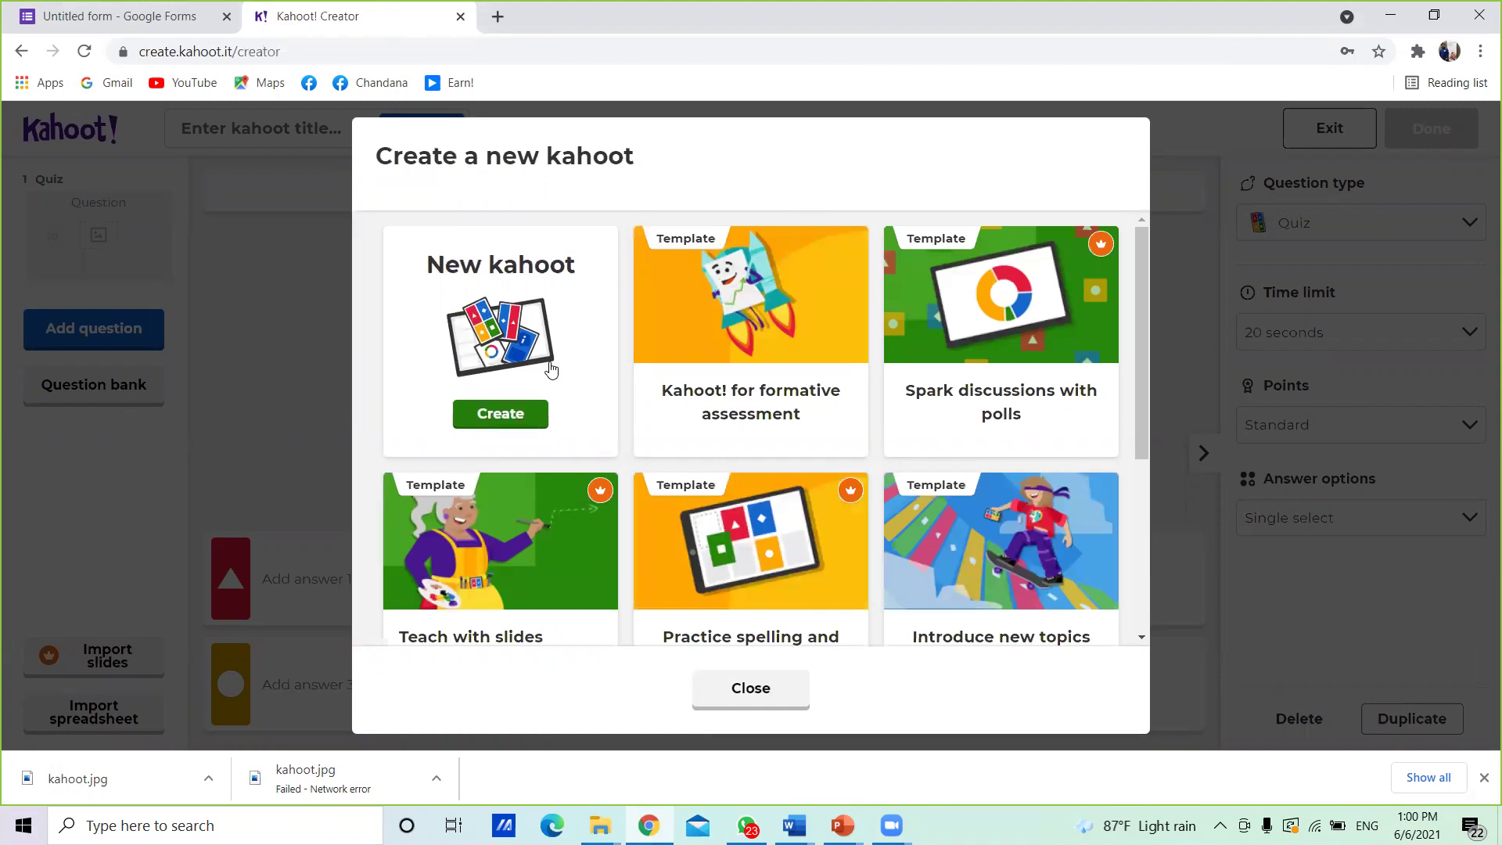
{"action": "left_click", "coordinate": [559, 595]}
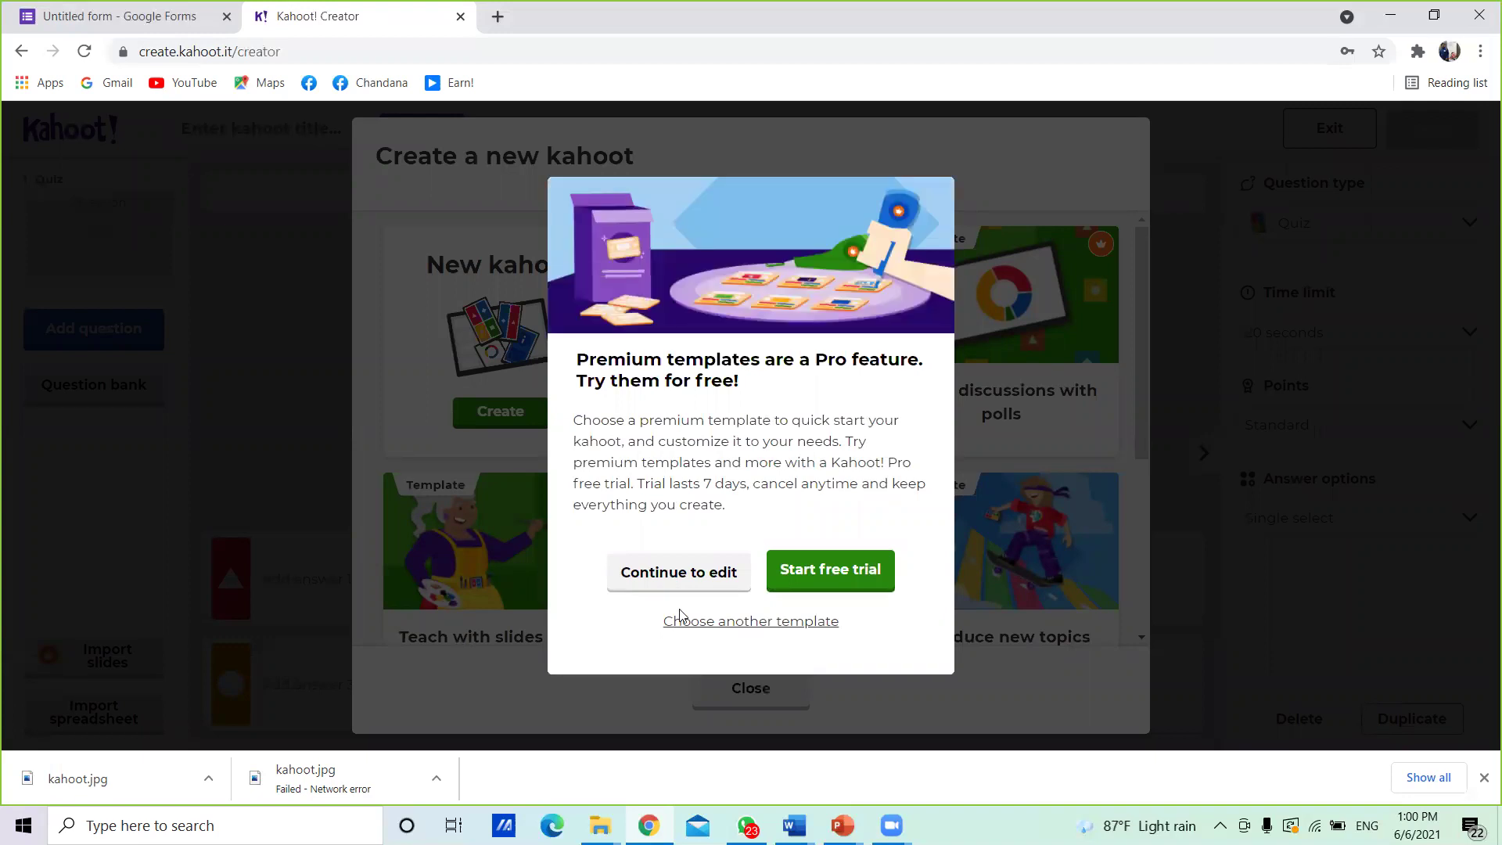
{"action": "left_click", "coordinate": [669, 568]}
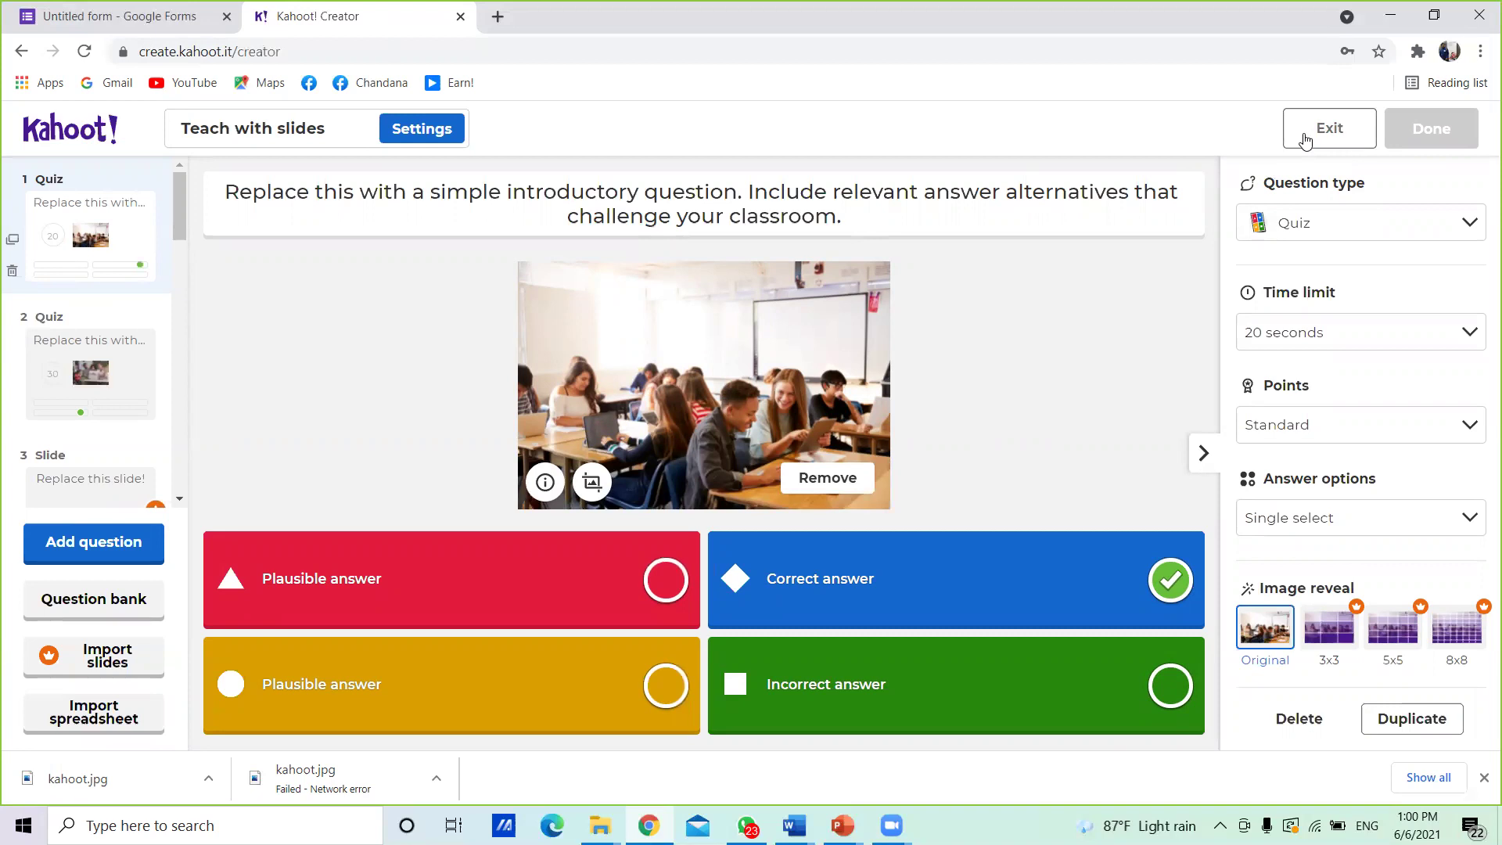
{"action": "left_click", "coordinate": [1305, 139]}
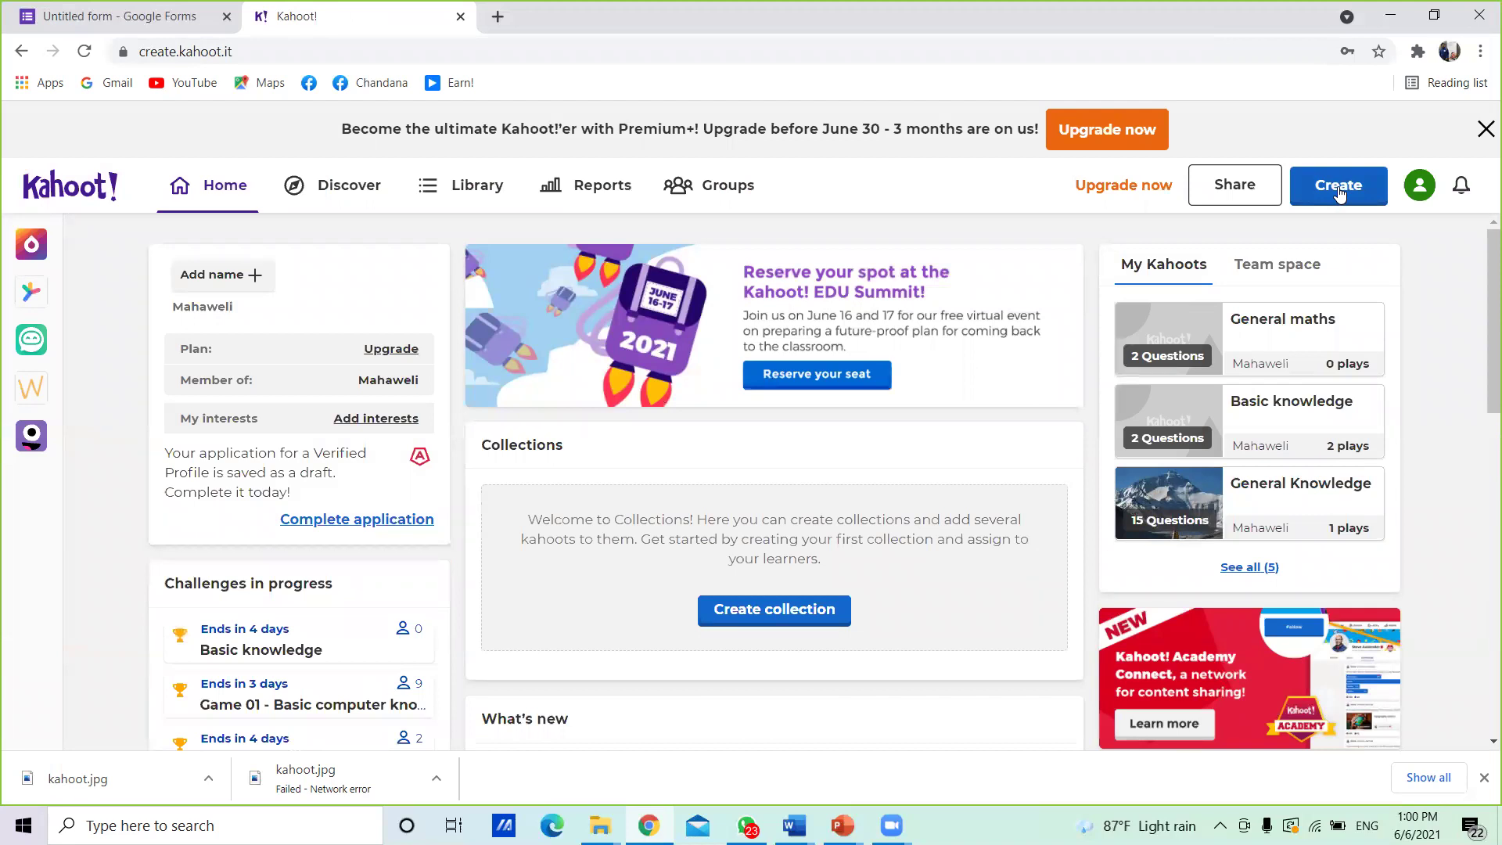
- Create a new blank kahoot and choose Quiz as the first question's type
{"action": "left_click", "coordinate": [1339, 187]}
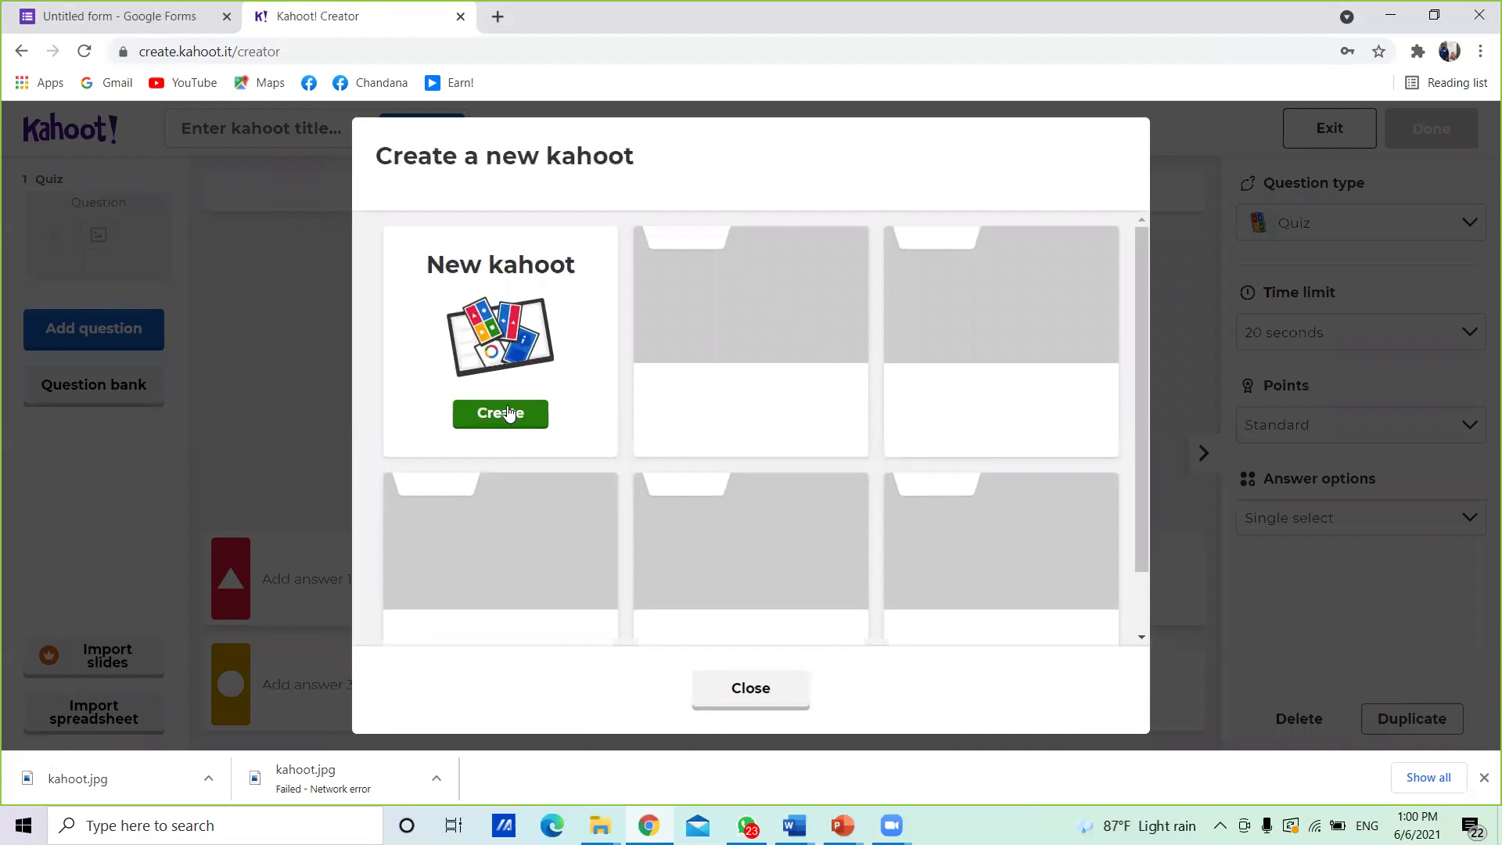
{"action": "left_click", "coordinate": [502, 413]}
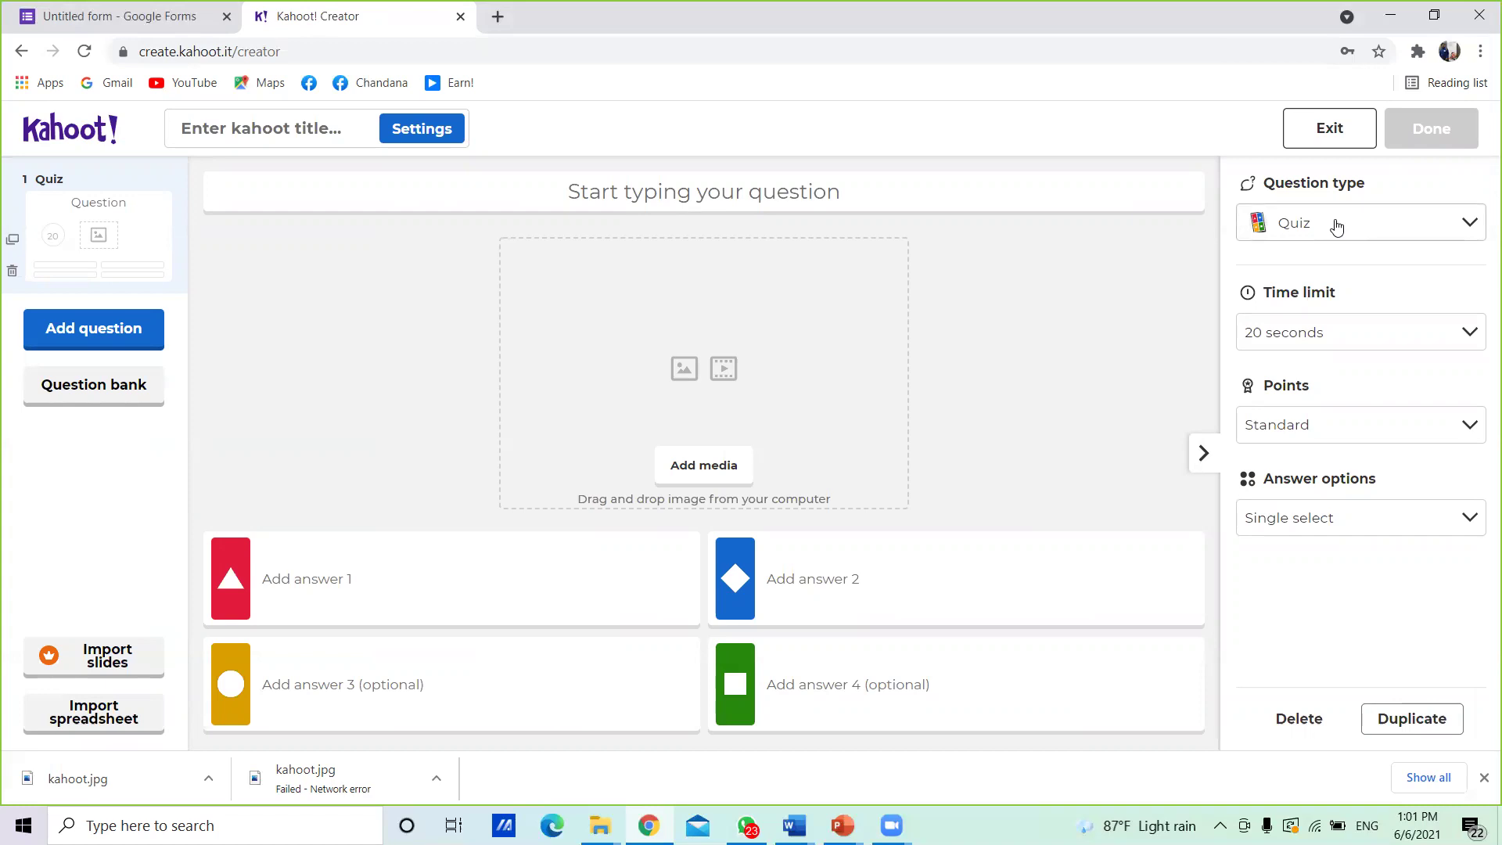
{"action": "left_click", "coordinate": [1467, 227]}
{"action": "left_click", "coordinate": [1467, 227]}
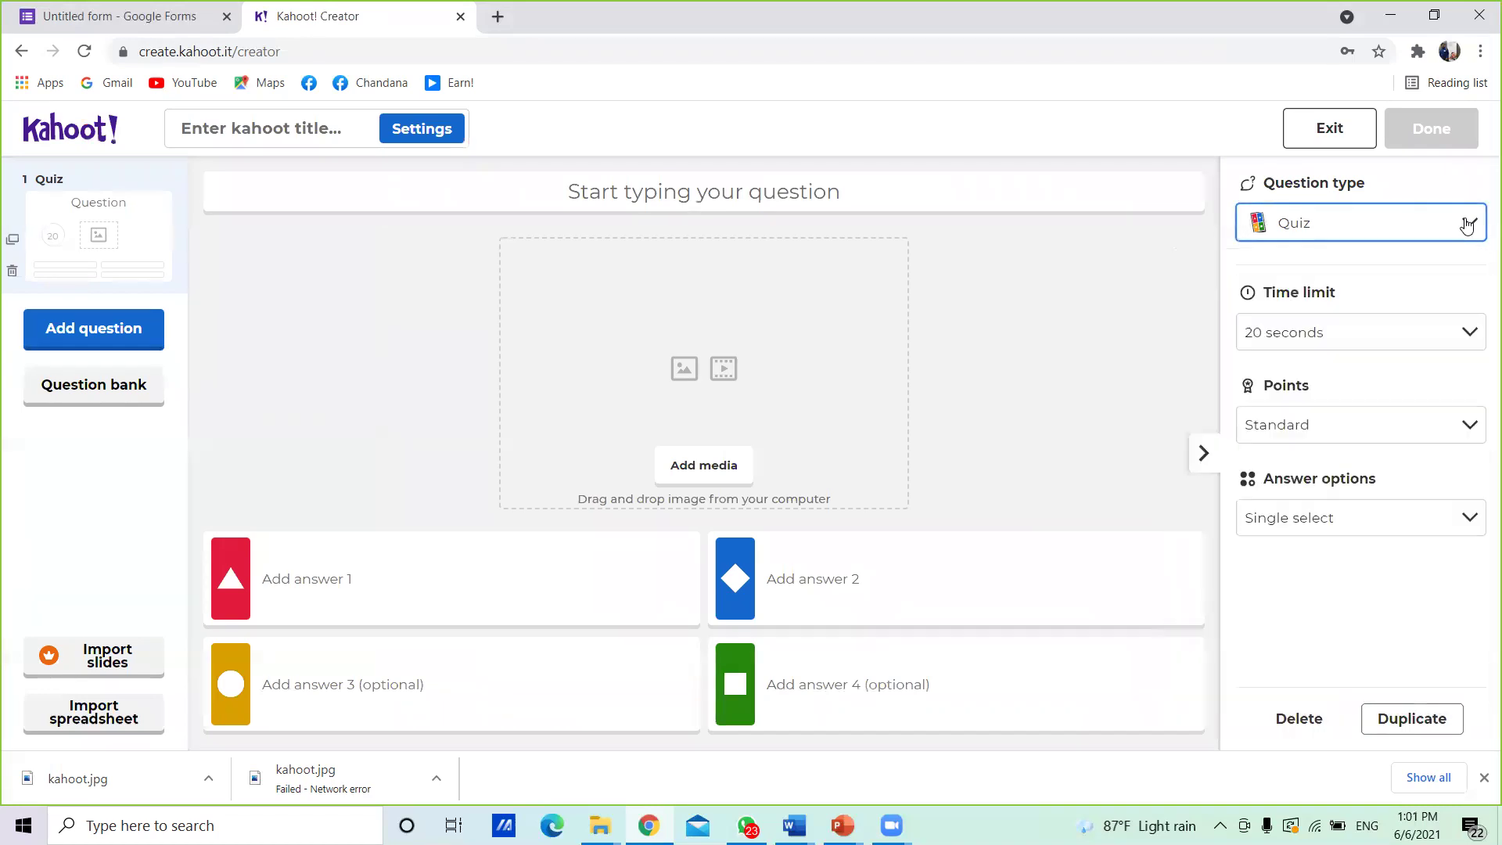
{"action": "left_click", "coordinate": [1468, 227]}
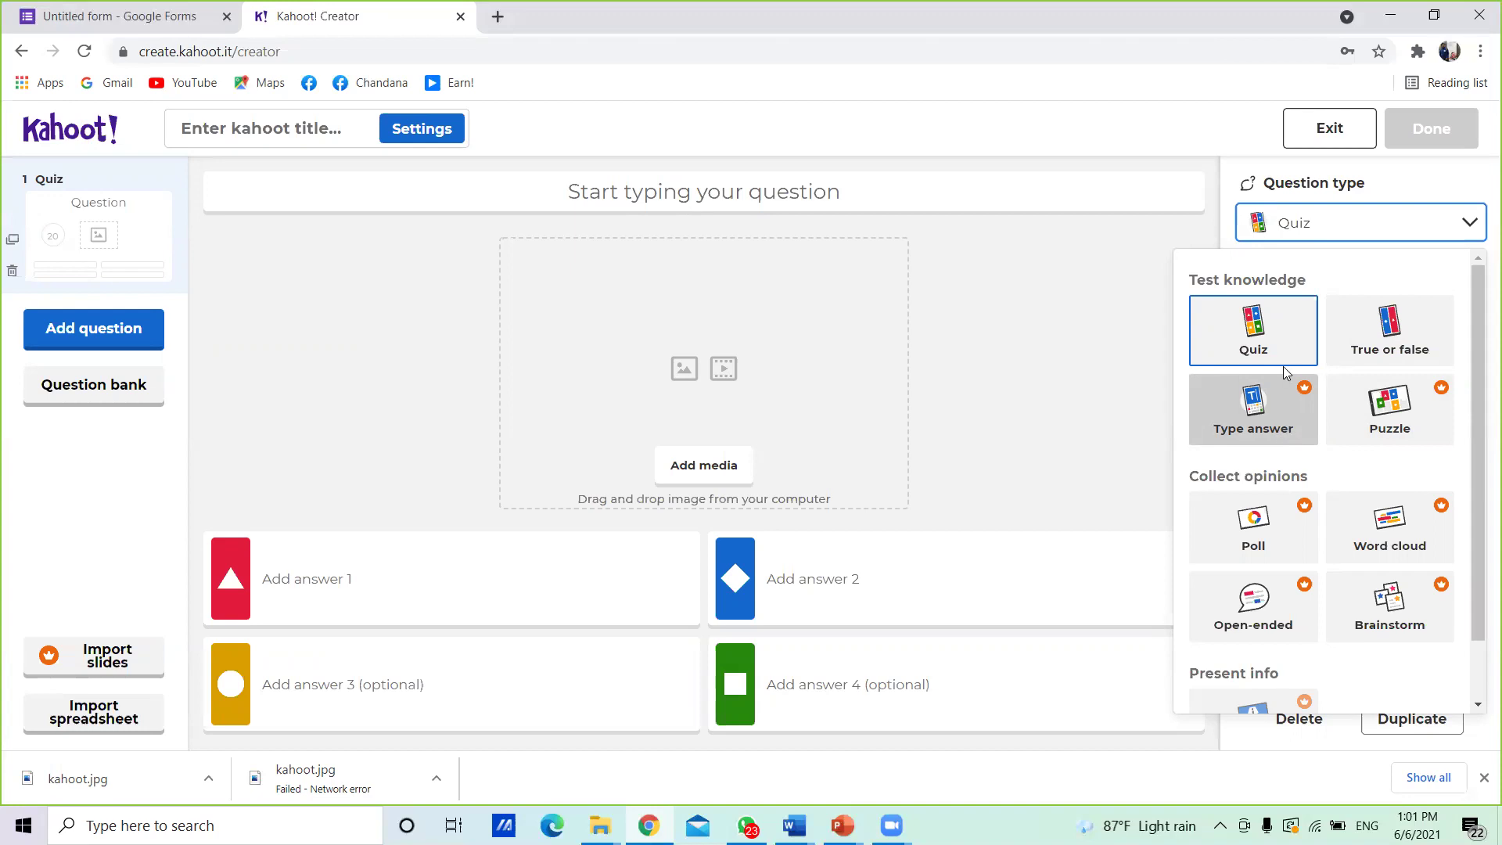
{"action": "left_click", "coordinate": [1279, 338]}
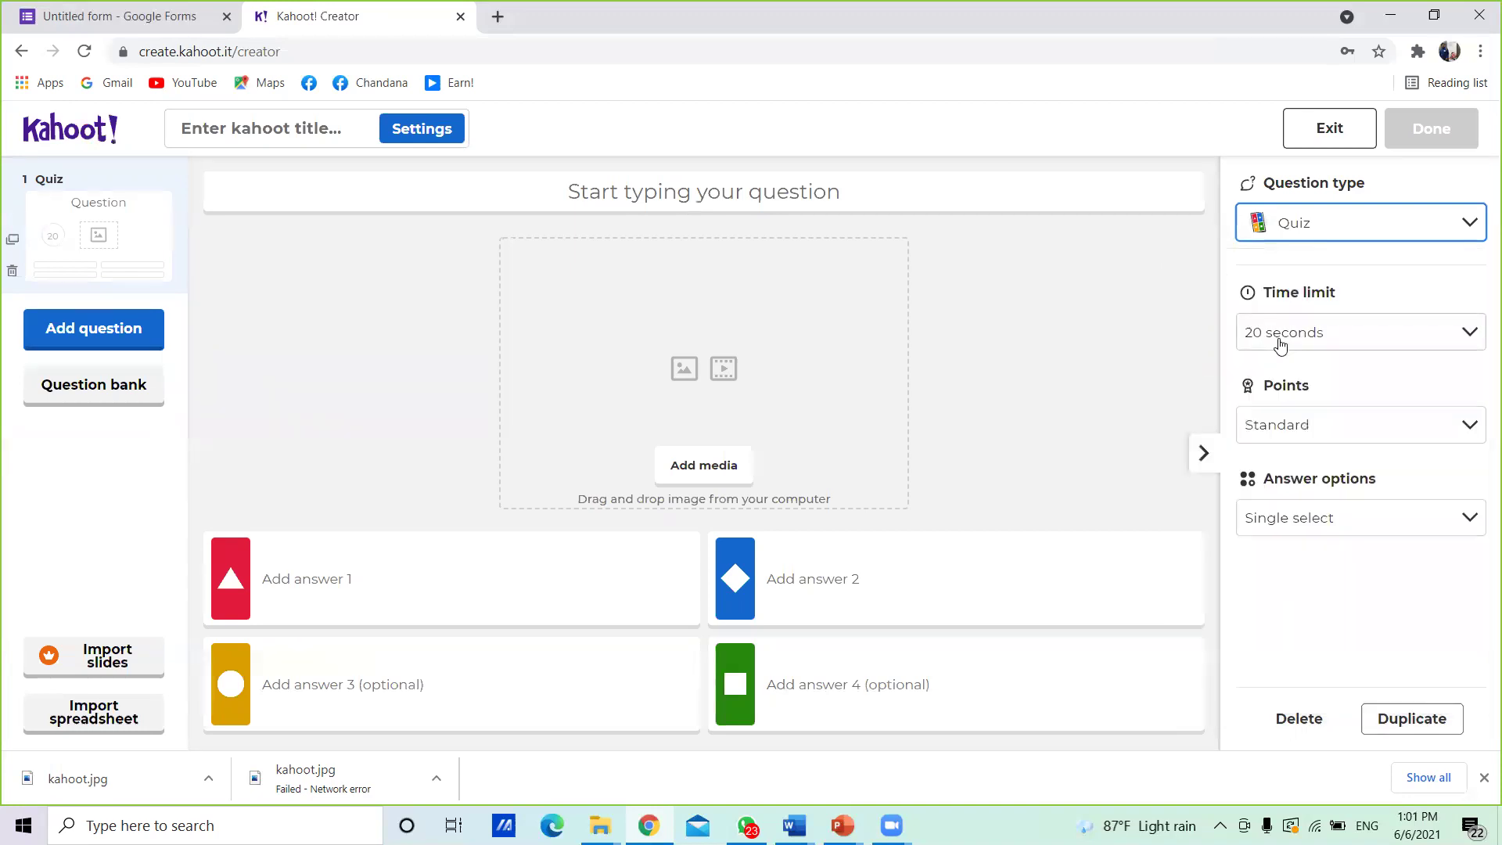
- Check the time limit options and enter 5+7 as the first question's text
{"action": "left_click", "coordinate": [1469, 345]}
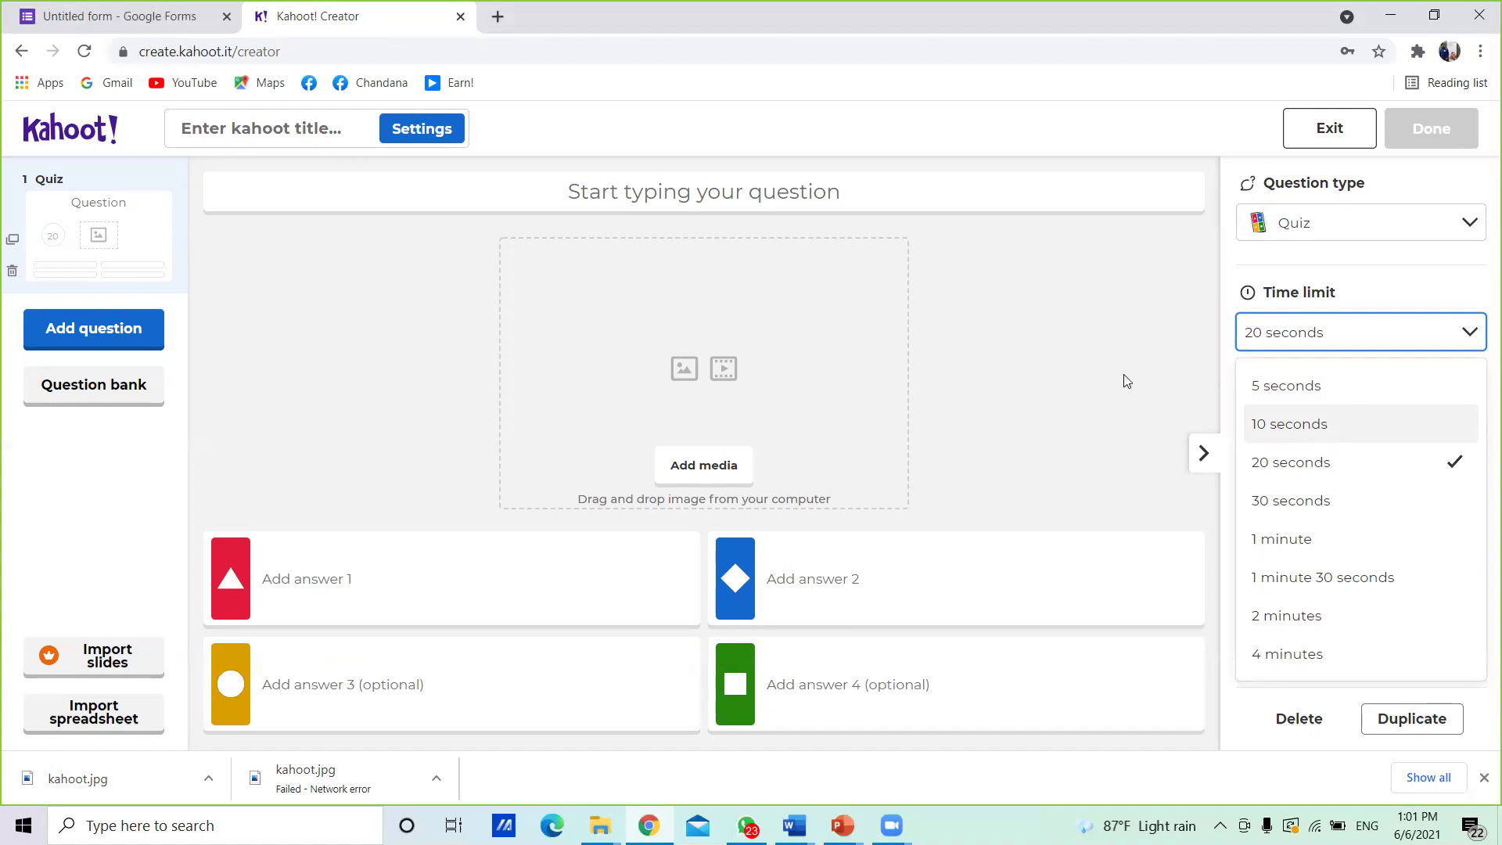
{"action": "left_click", "coordinate": [778, 194]}
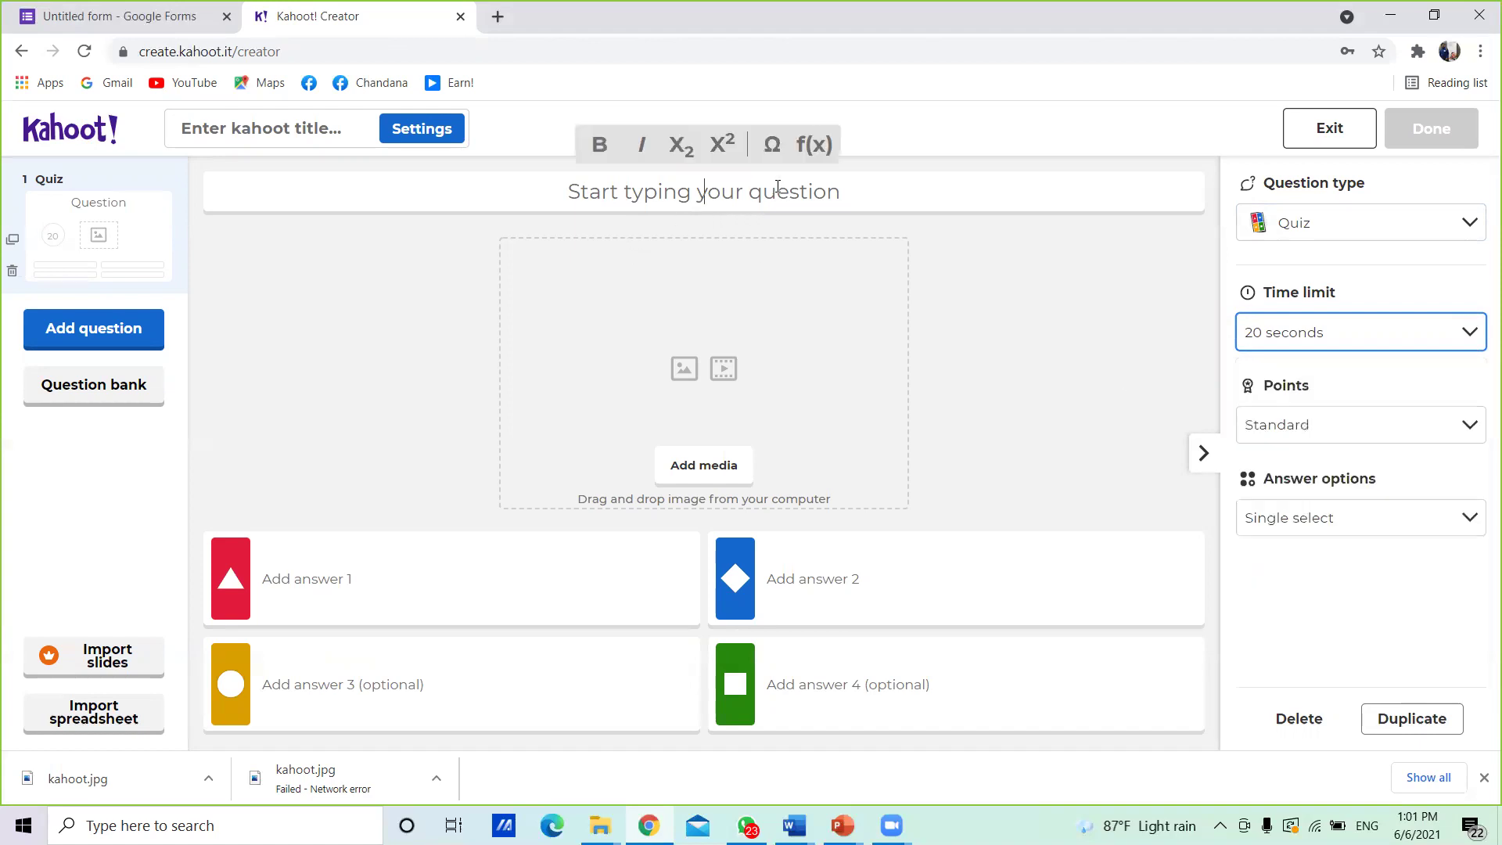
{"action": "type", "text": "5+7"}
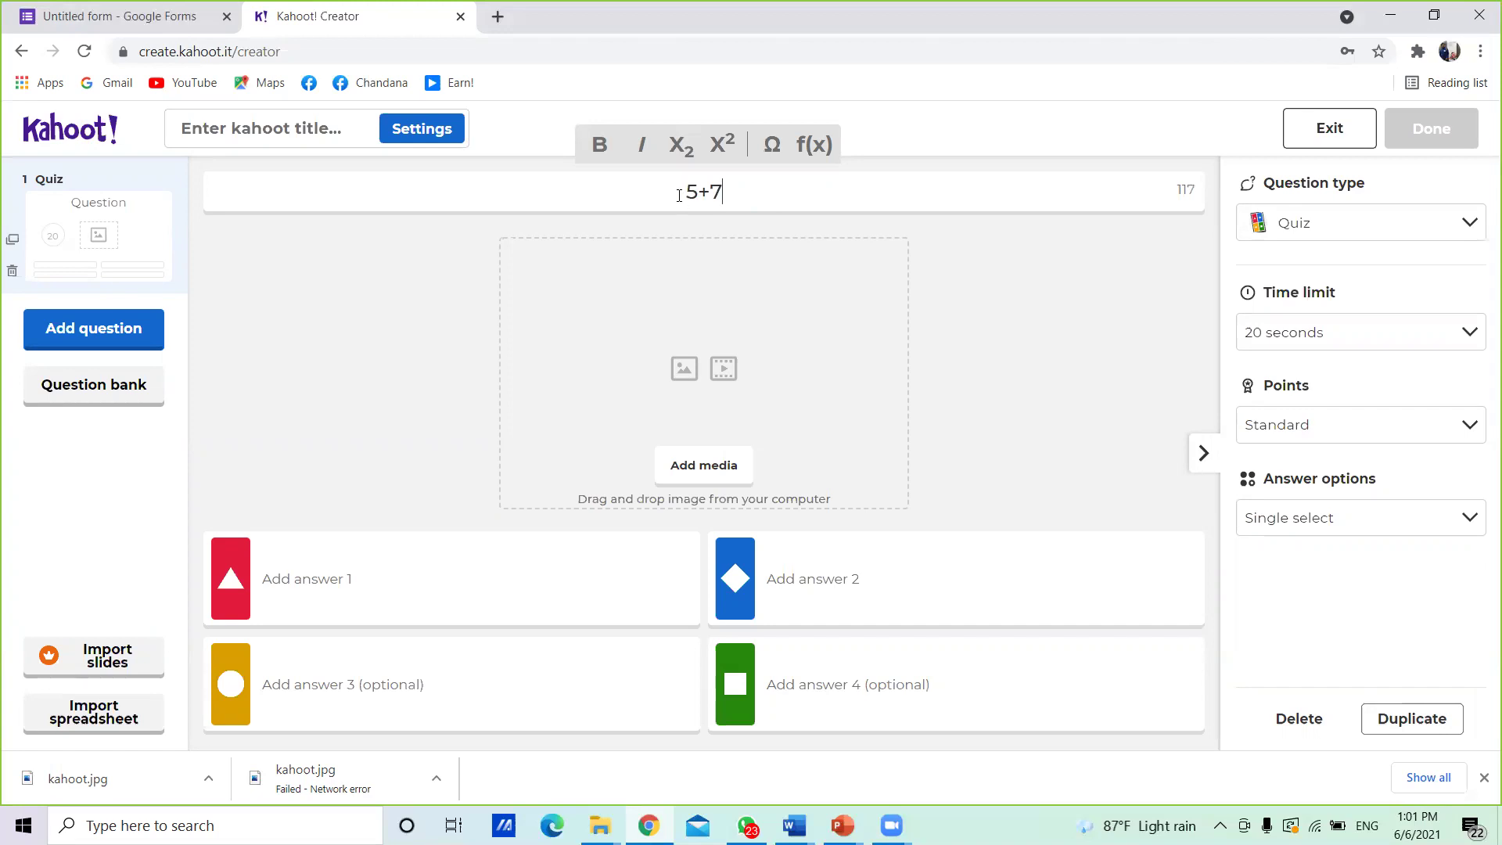
- Fill in the 5+7 question's four answers as 13, 15, 12 and 11, and mark 12 as correct
{"action": "left_click", "coordinate": [398, 606]}
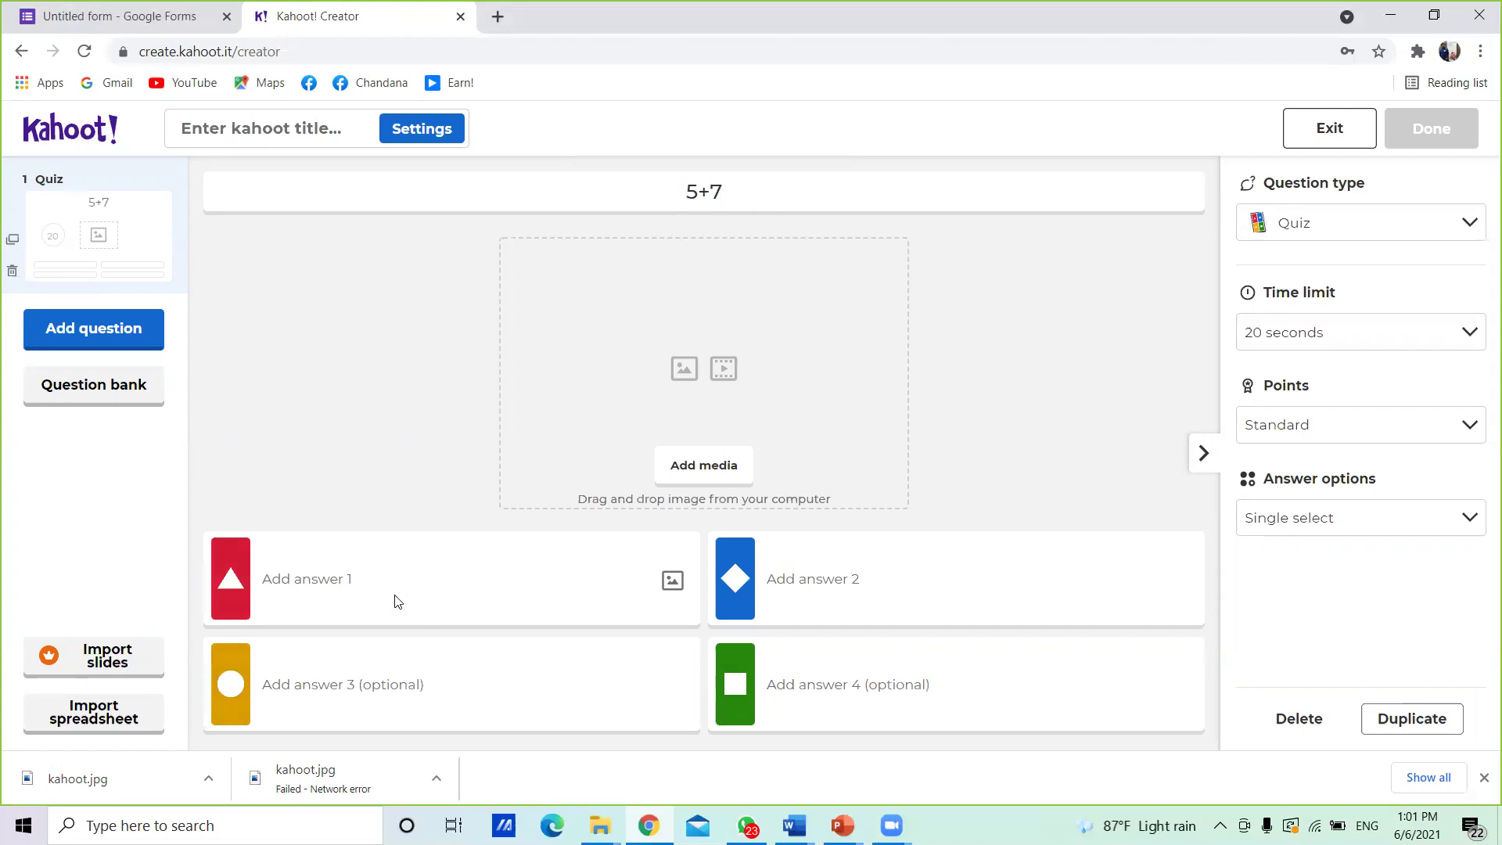
{"action": "left_click", "coordinate": [321, 578]}
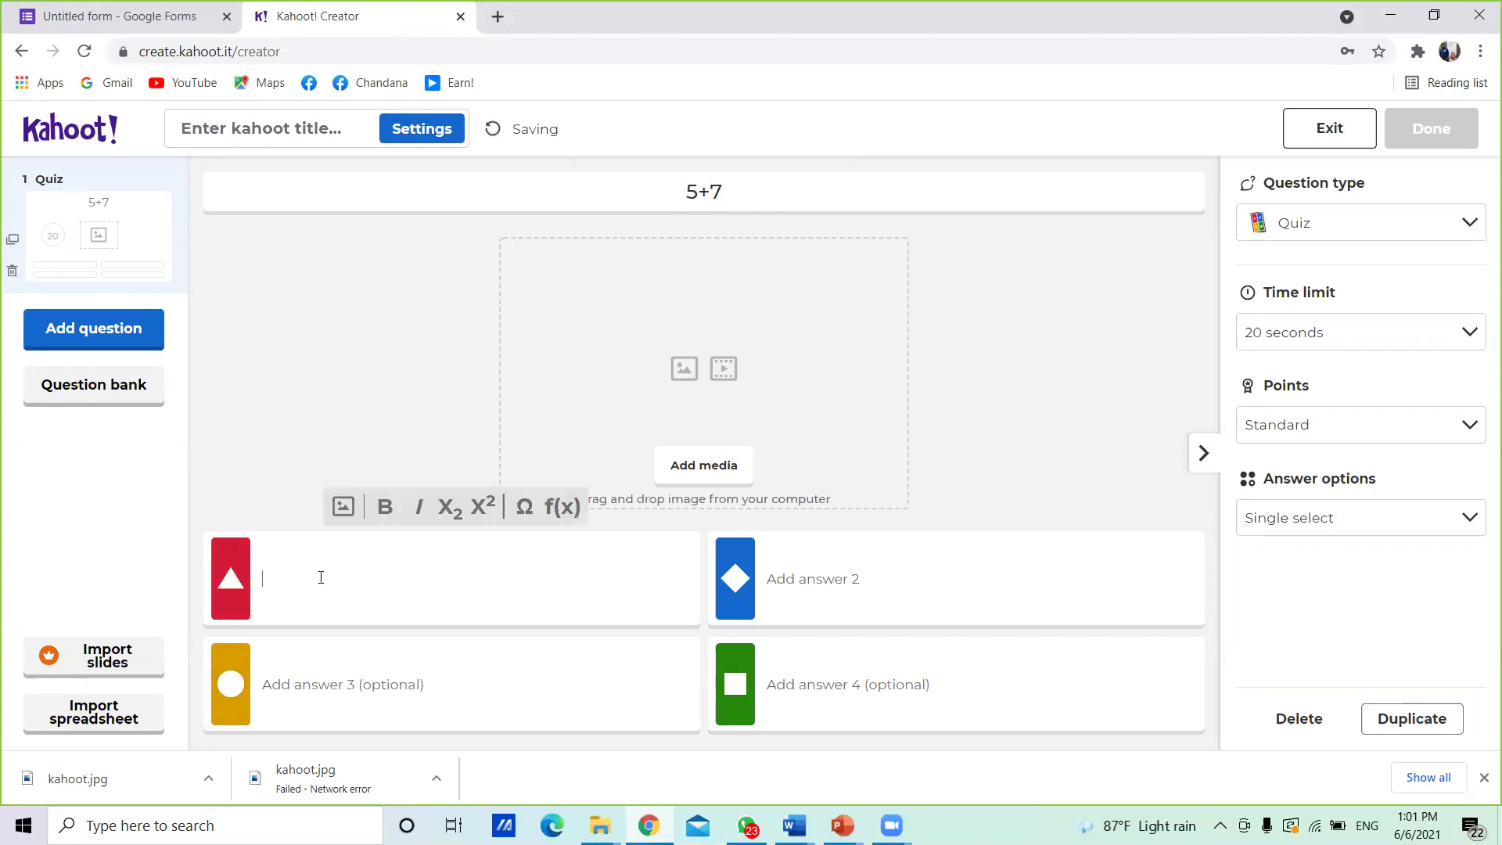
{"action": "type", "text": "13"}
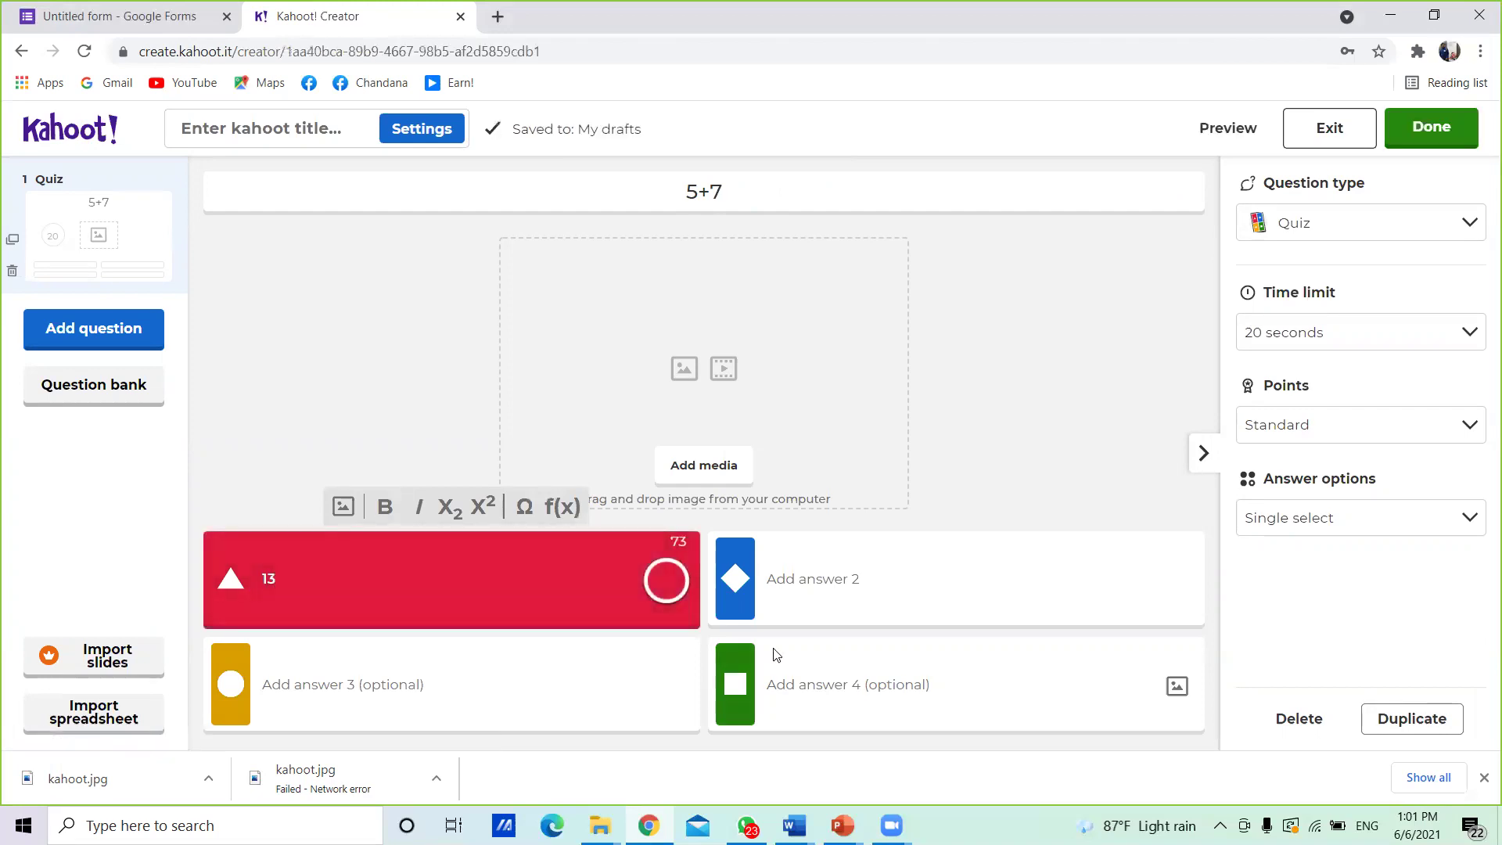
{"action": "left_click", "coordinate": [799, 580]}
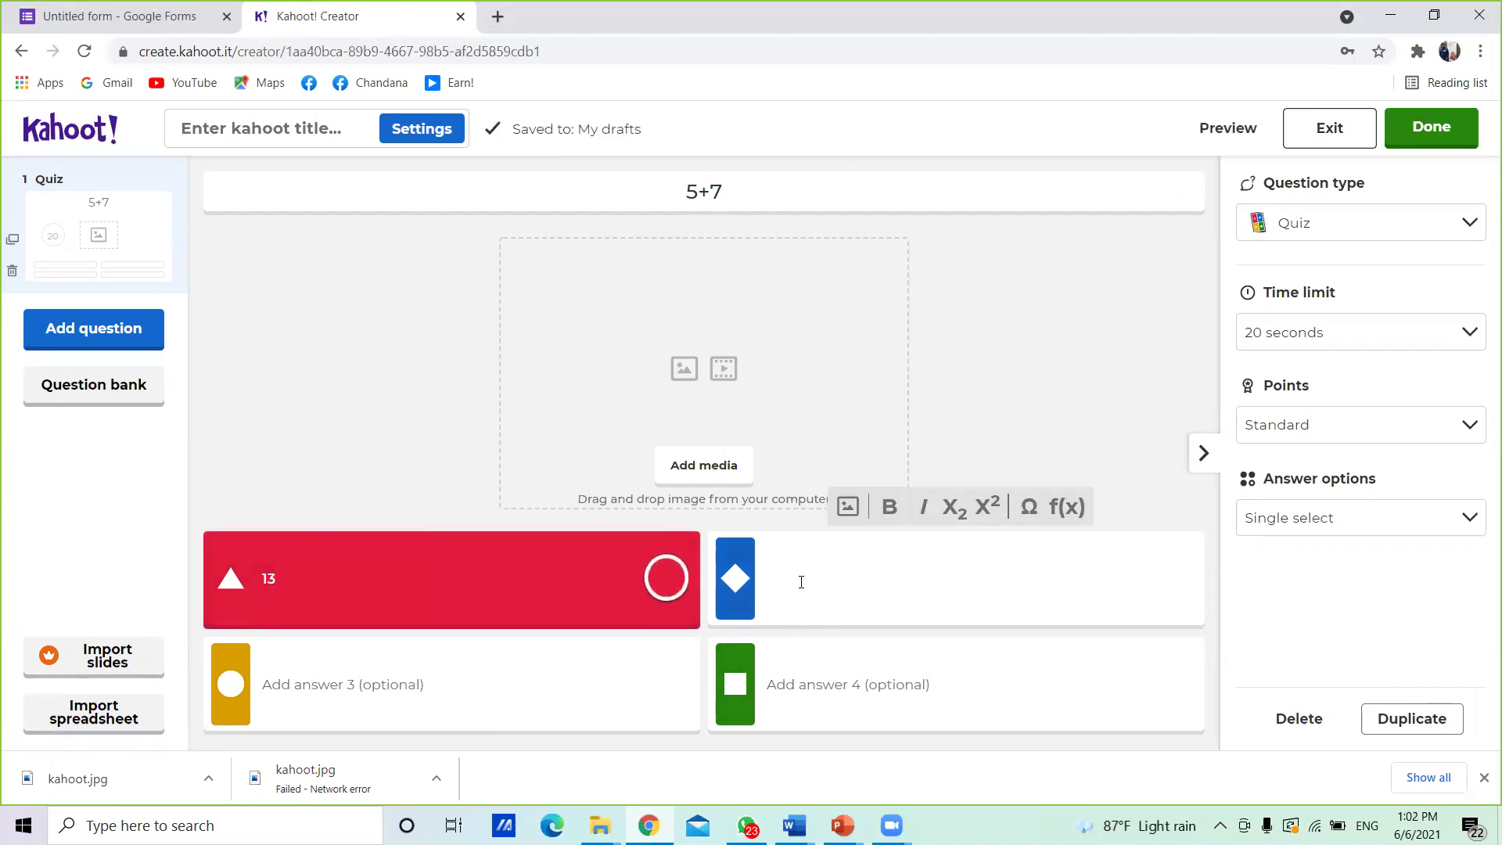
{"action": "type", "text": "15"}
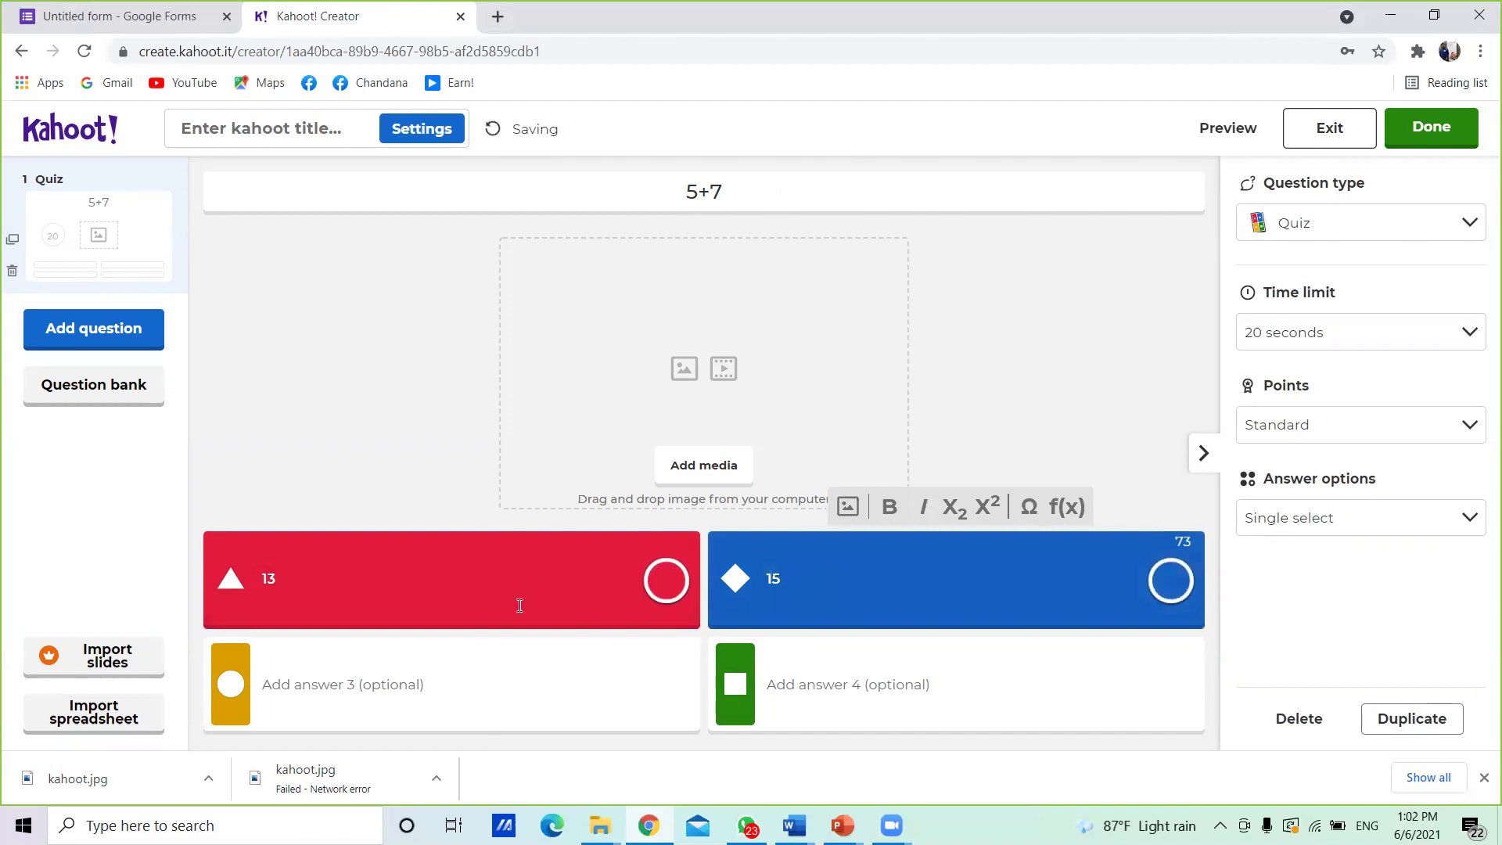
{"action": "left_click", "coordinate": [343, 682]}
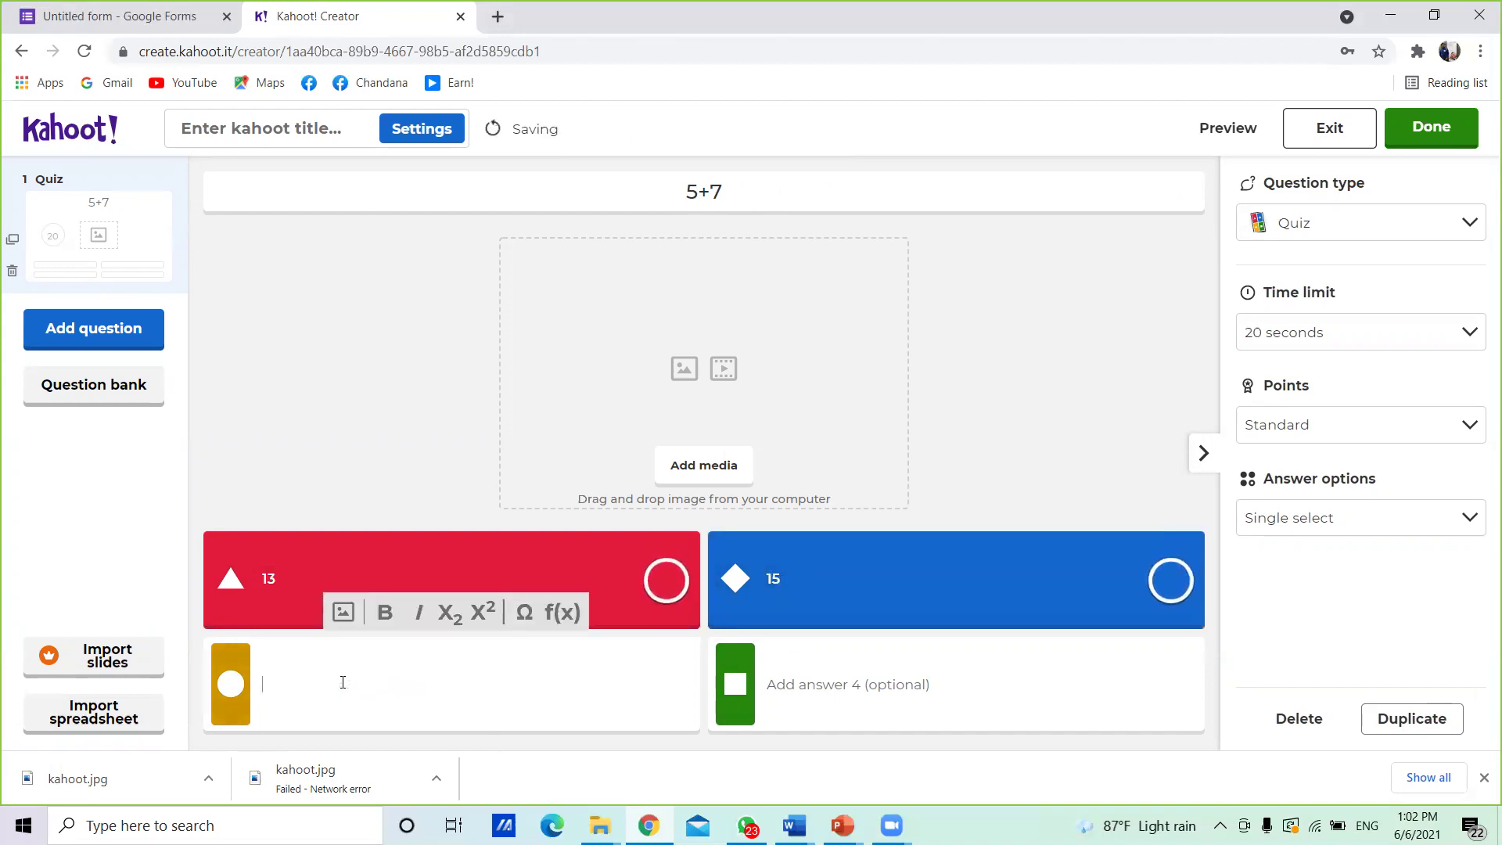
{"action": "type", "text": "12"}
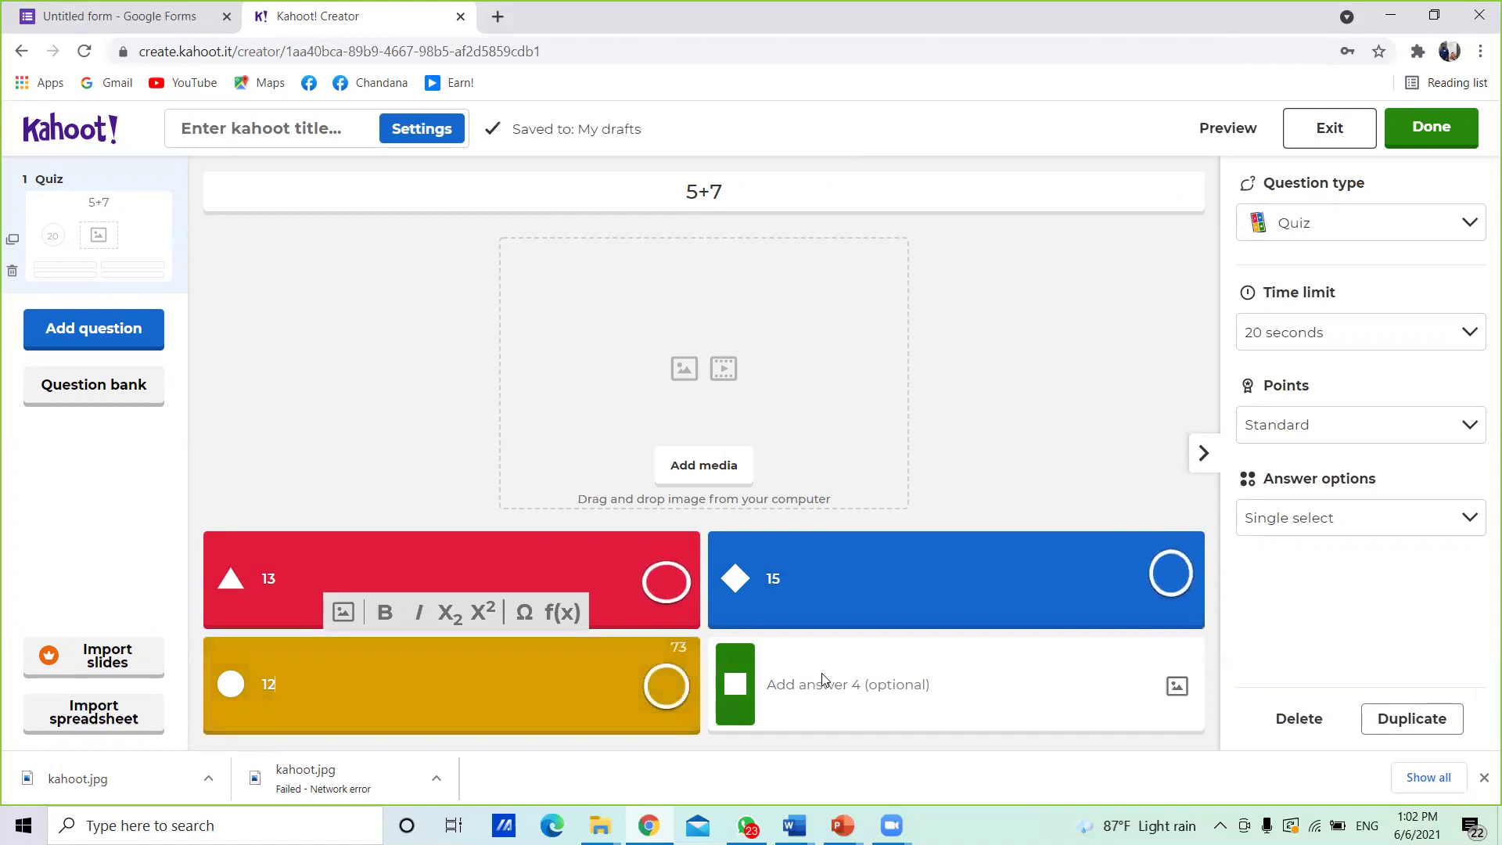
{"action": "left_click", "coordinate": [822, 678]}
{"action": "type", "text": "11"}
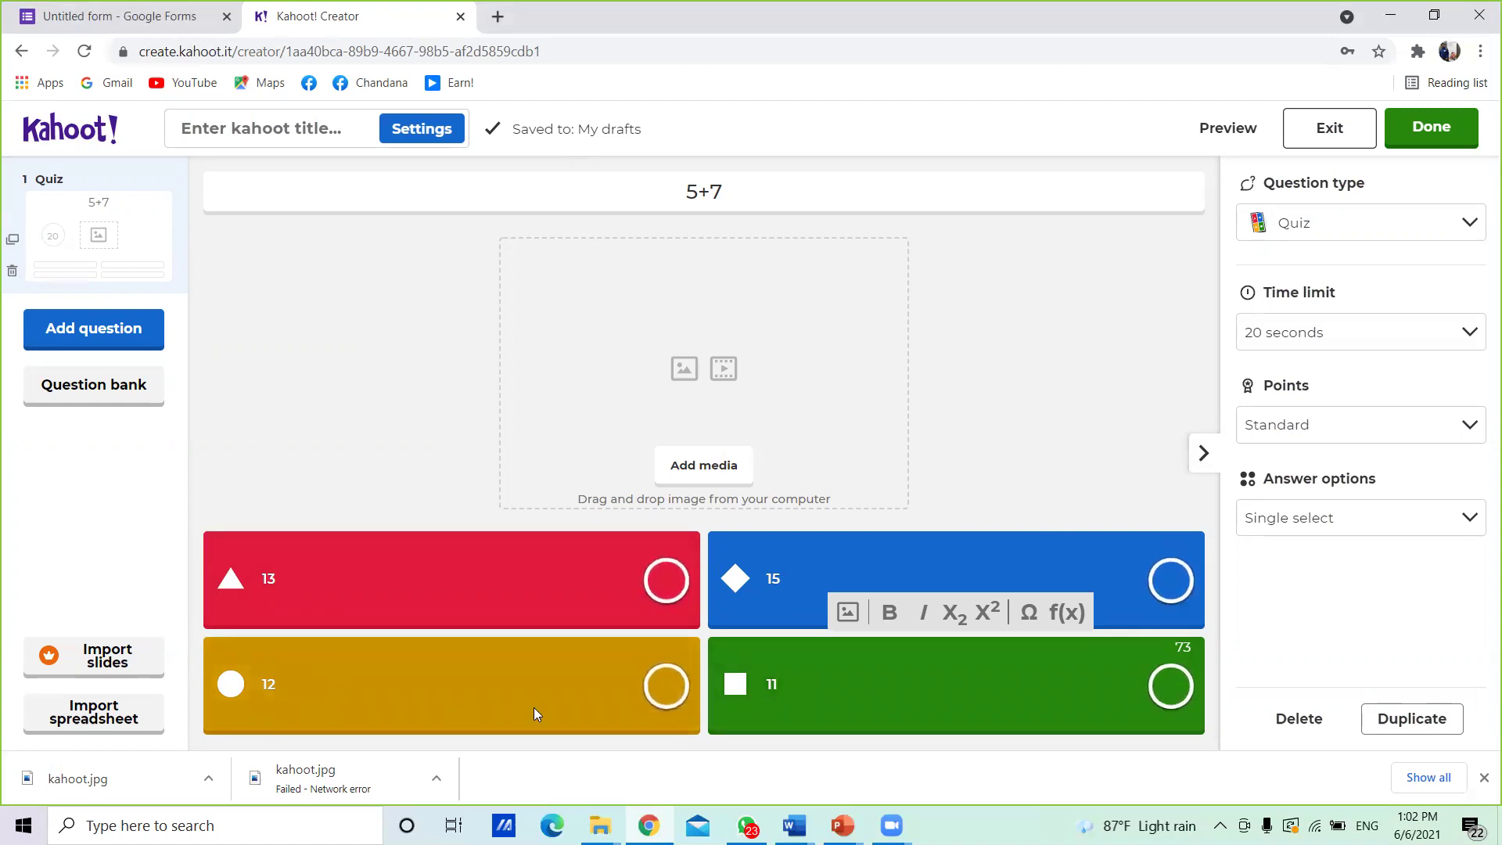
{"action": "left_click", "coordinate": [674, 688]}
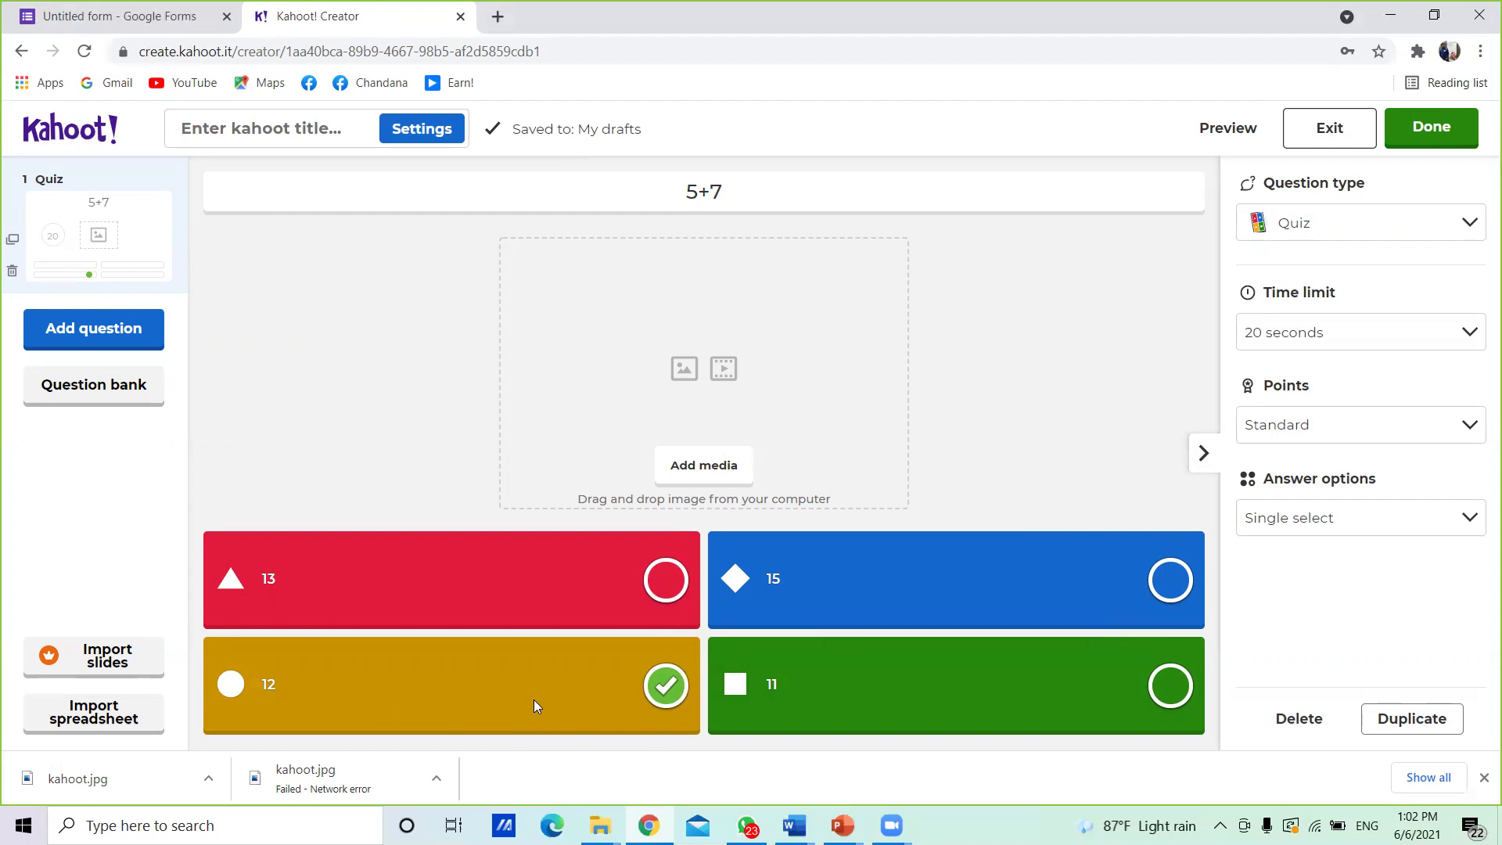
- Add a True or false question and set its time limit to 10 seconds
{"action": "left_click", "coordinate": [73, 315]}
{"action": "left_click", "coordinate": [68, 331]}
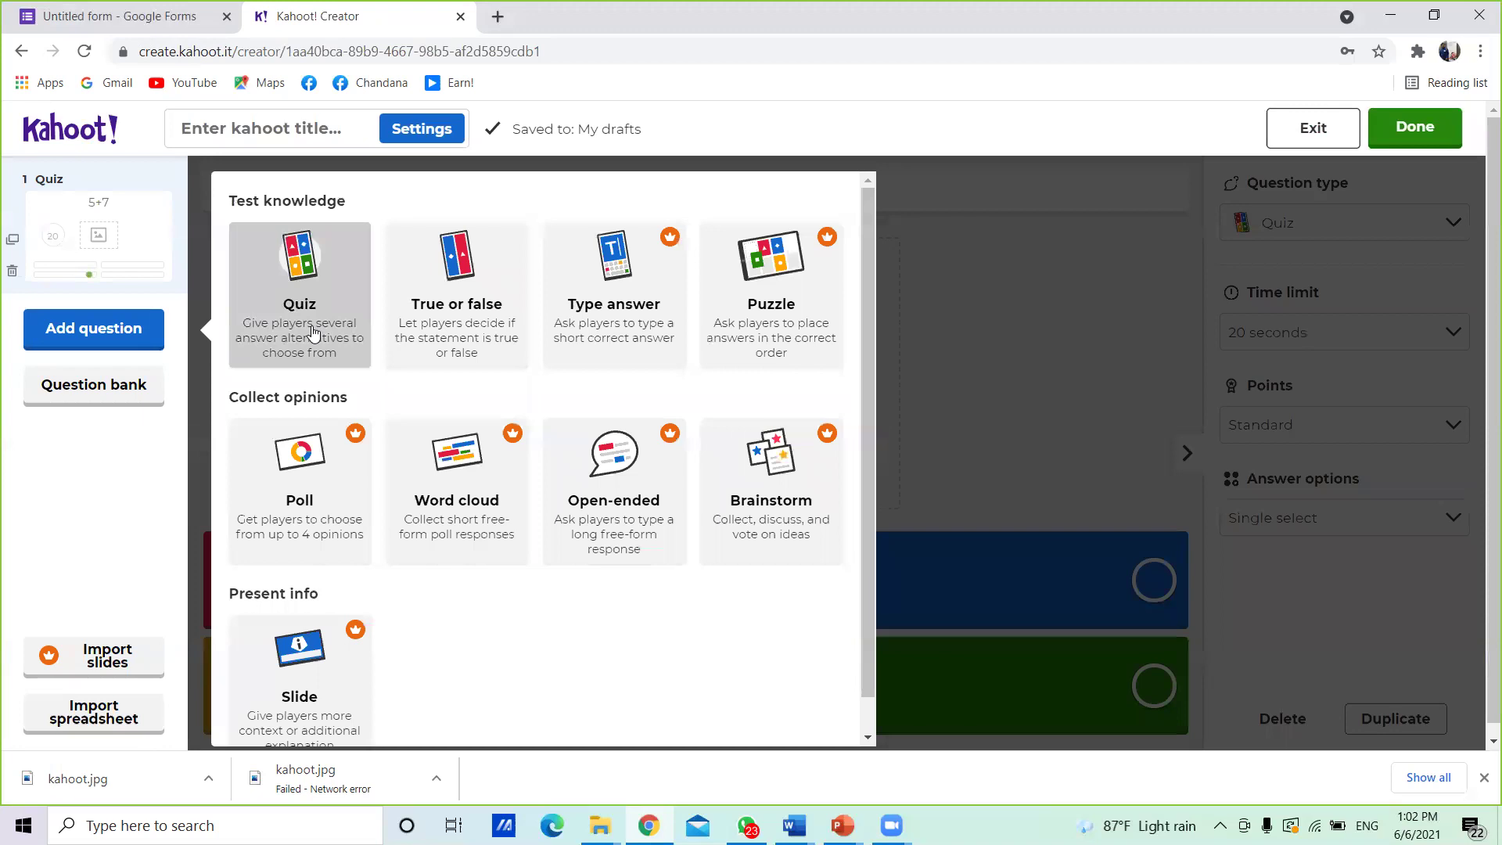
{"action": "left_click", "coordinate": [479, 323]}
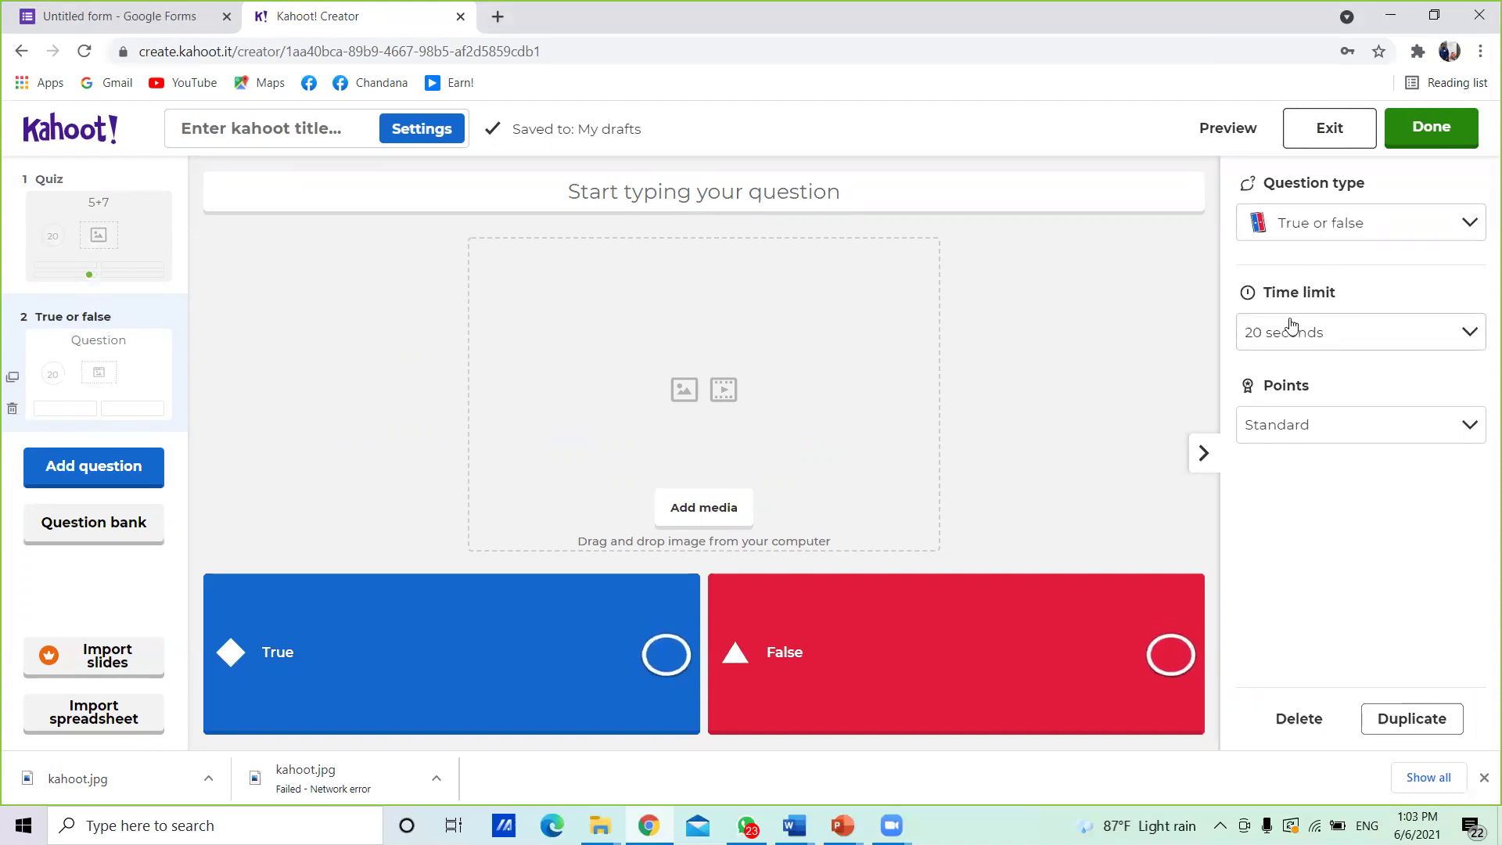
{"action": "left_click", "coordinate": [1411, 330]}
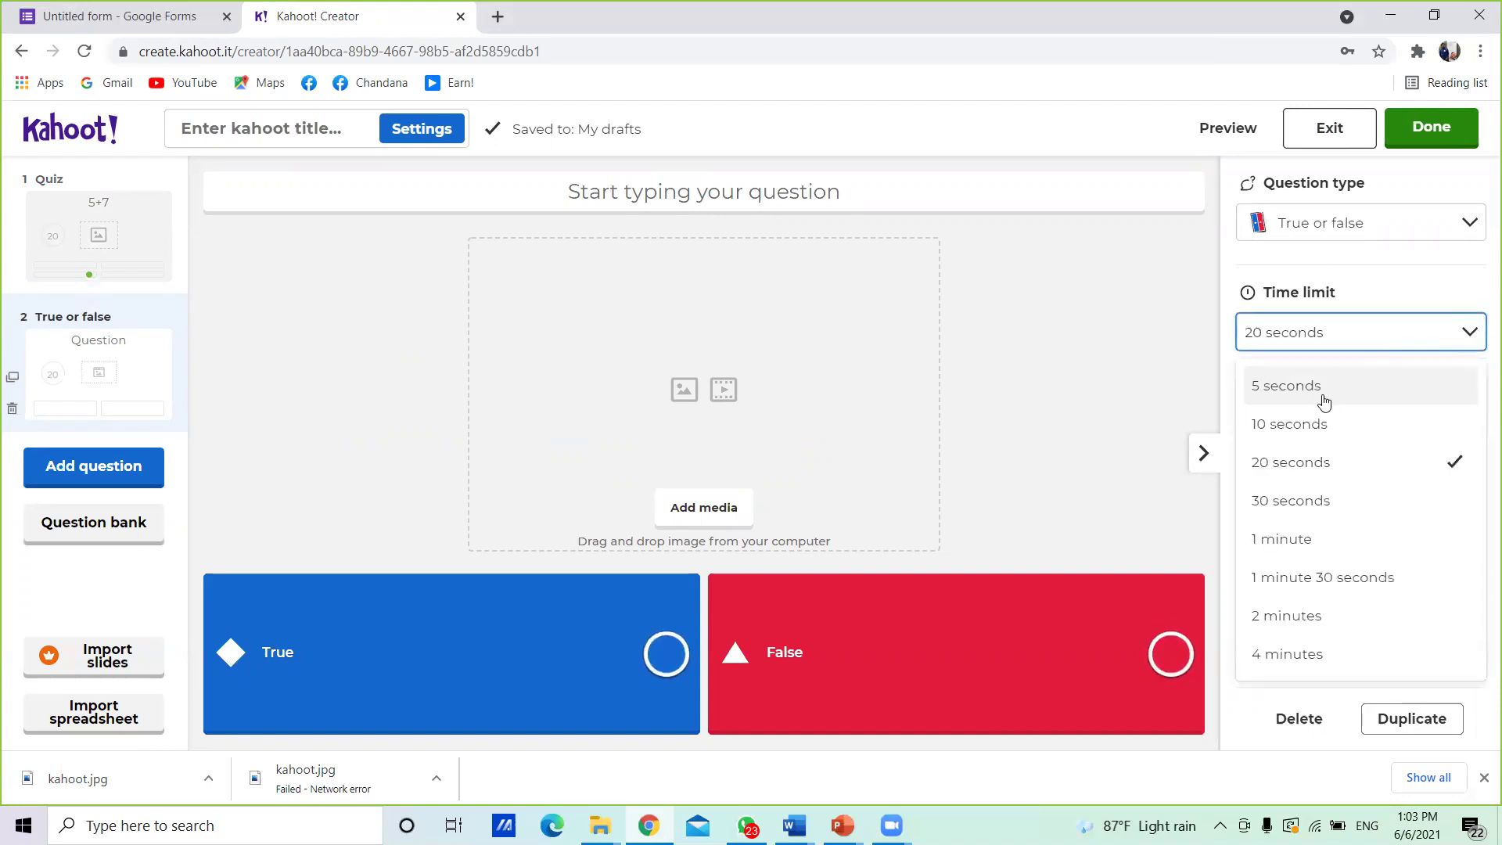
{"action": "left_click", "coordinate": [1319, 424]}
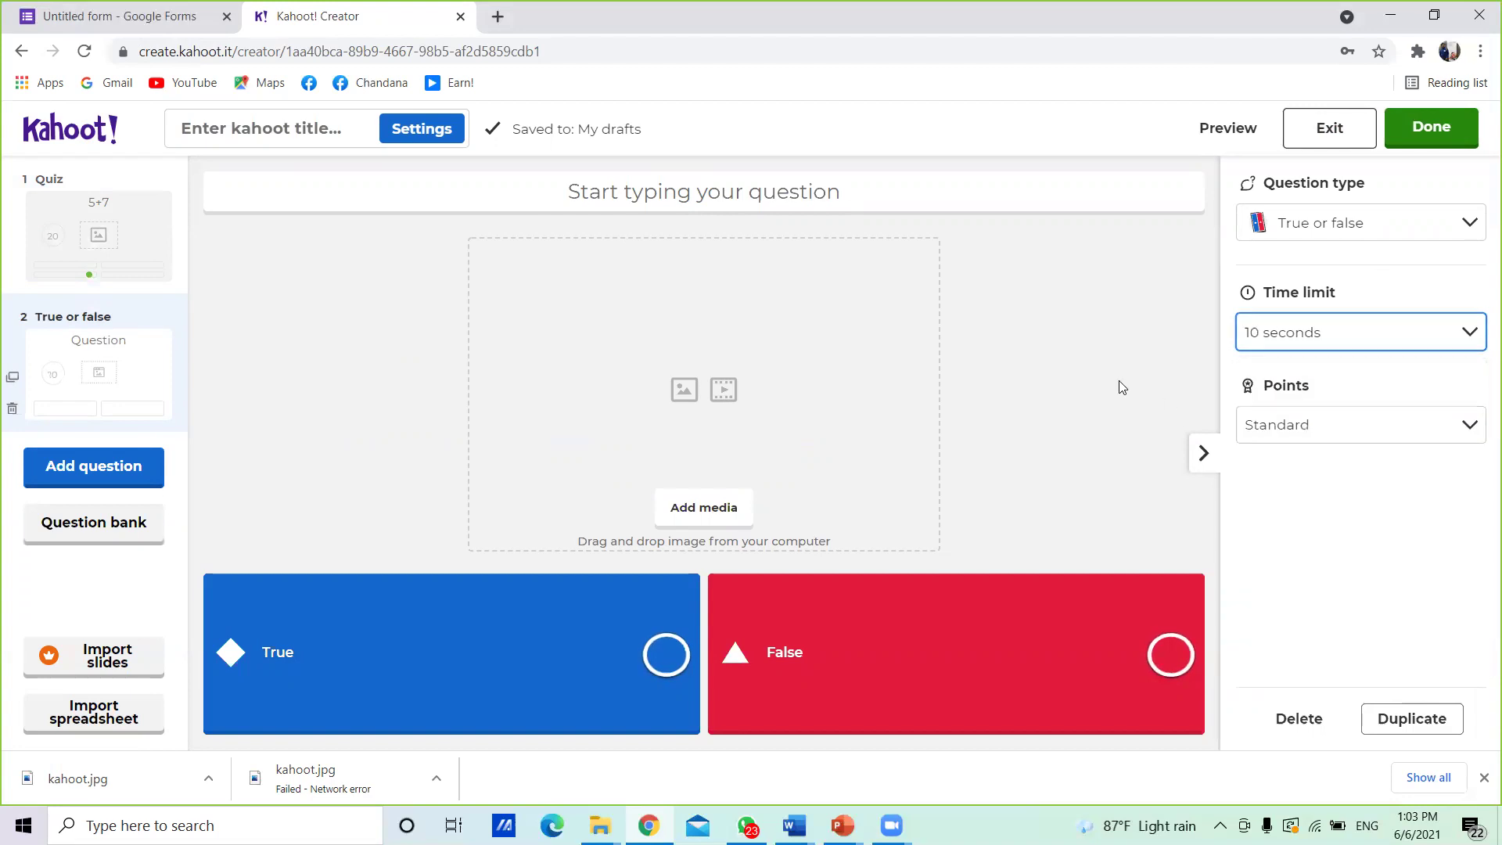
- Enter "MS Word is an operating system" as the second question's text and mark False as the correct answer
{"action": "left_click", "coordinate": [765, 196]}
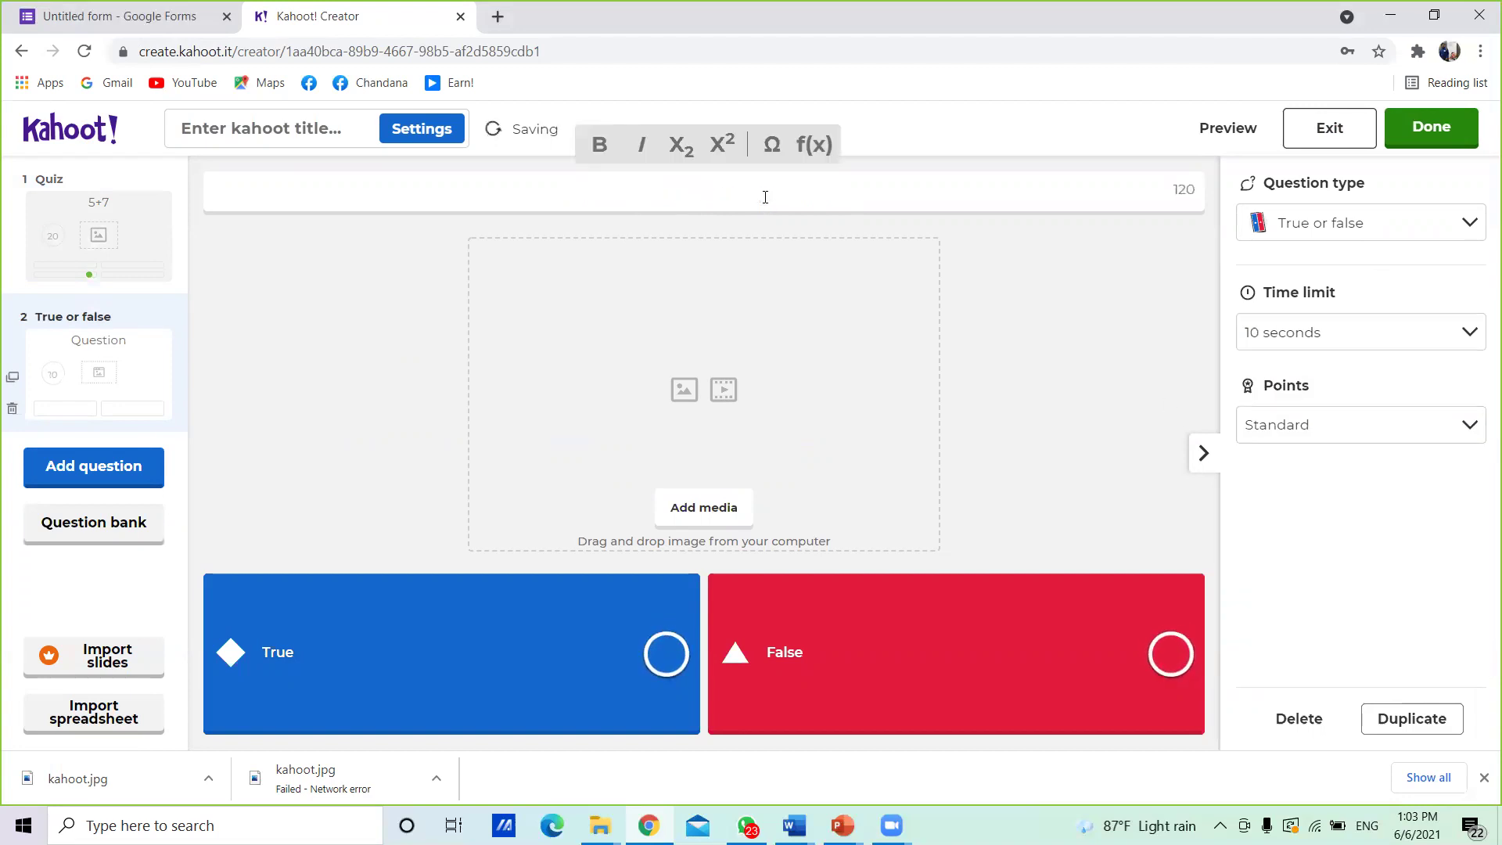
{"action": "type", "text": "MS W"}
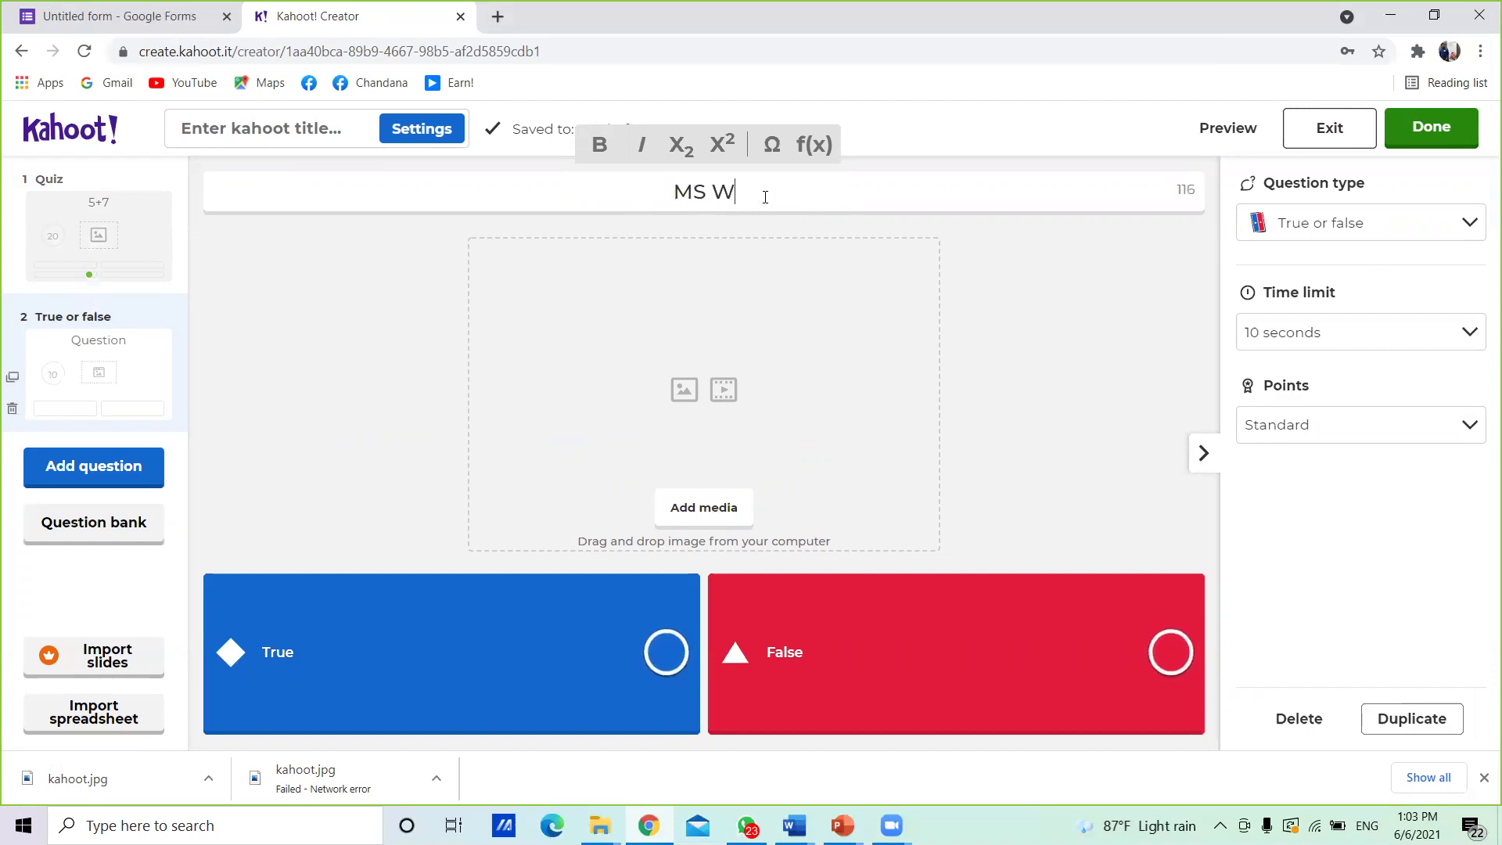
{"action": "type", "text": "ord "}
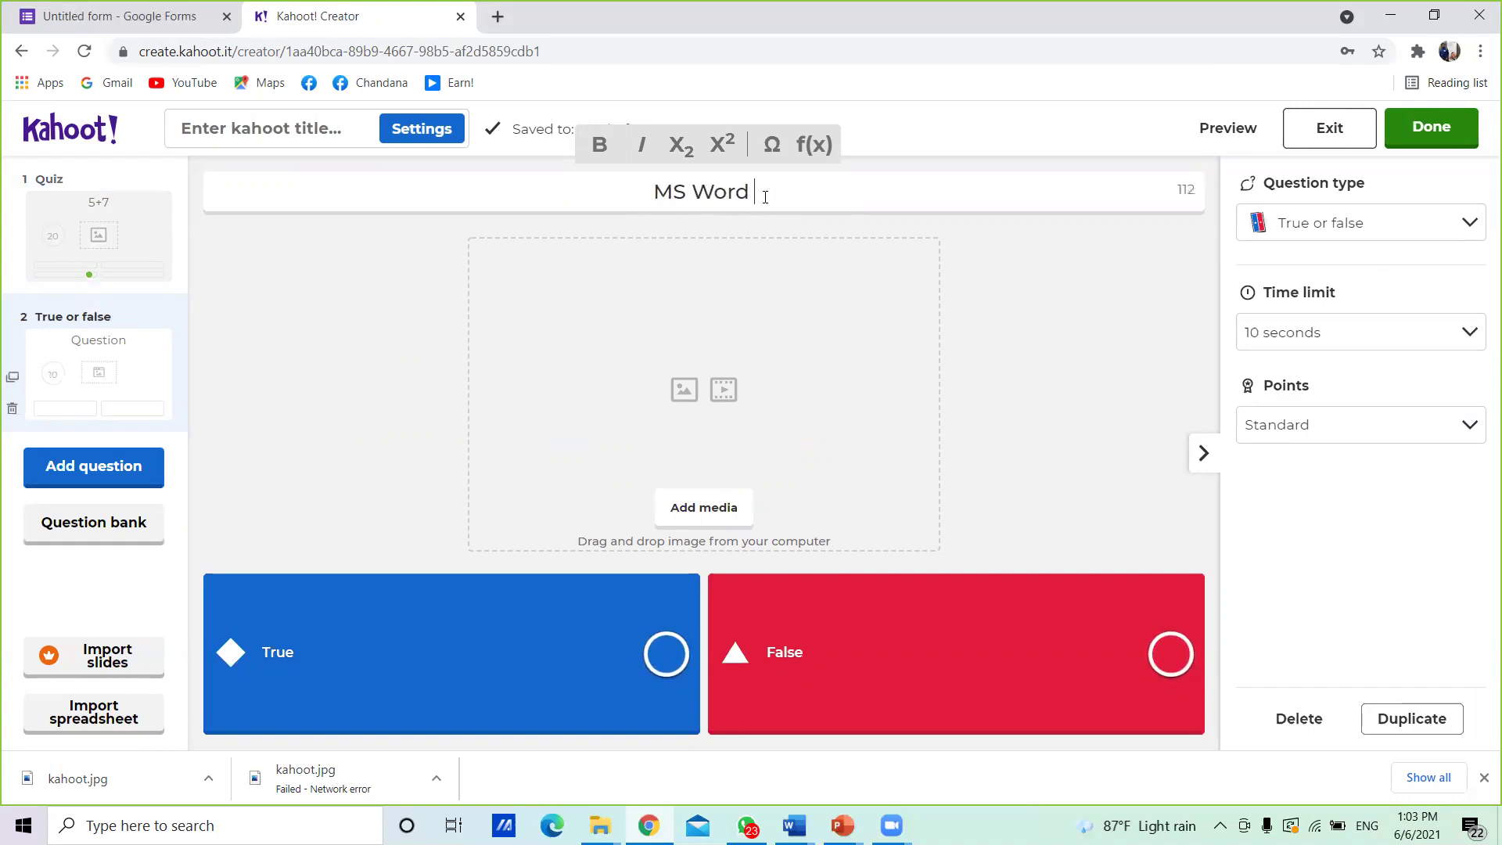
{"action": "type", "text": "is an"}
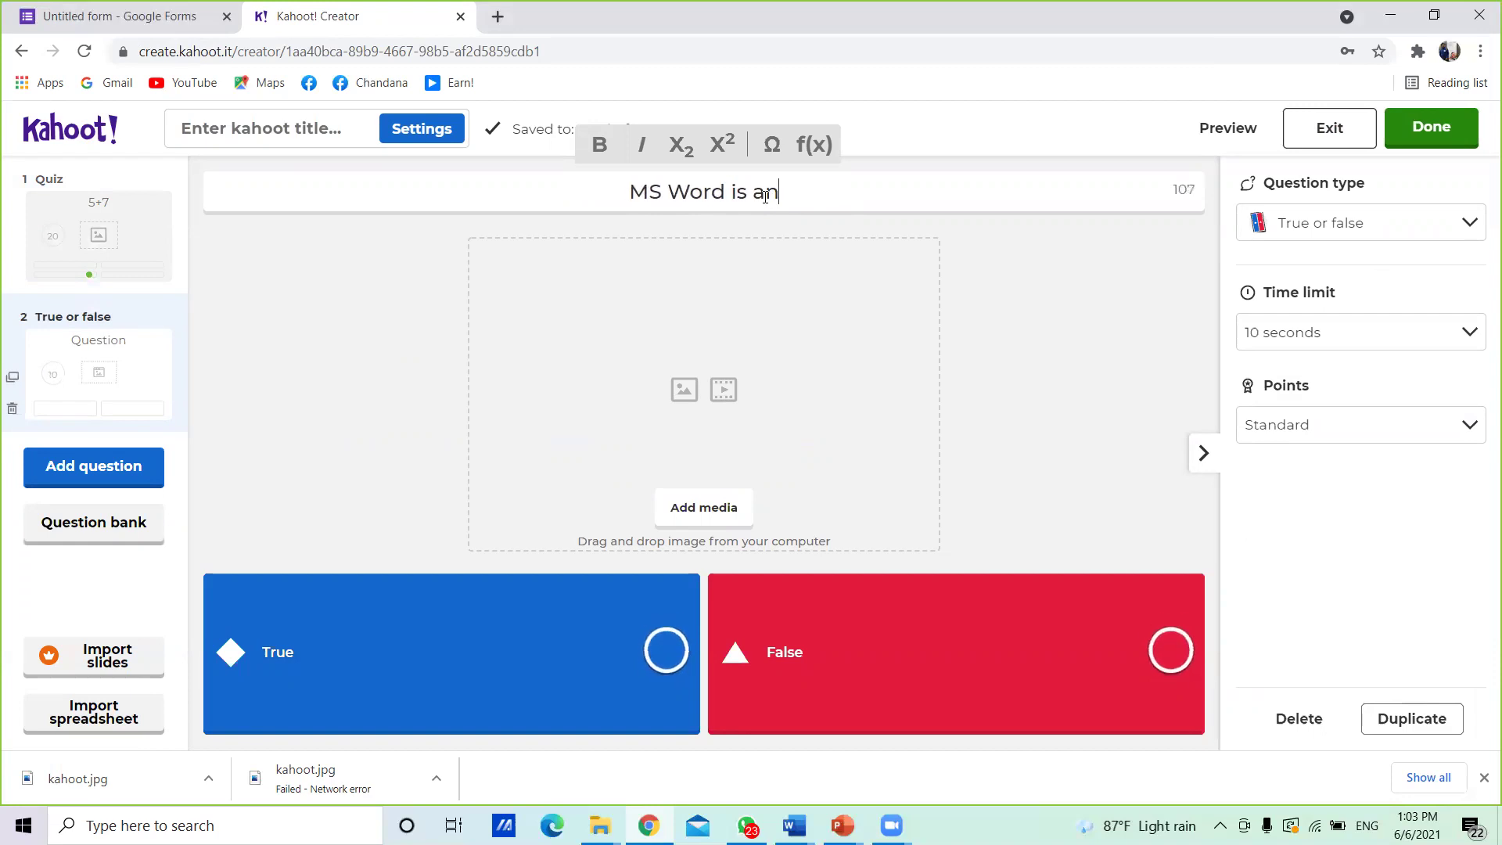
{"action": "type", "text": " operat"}
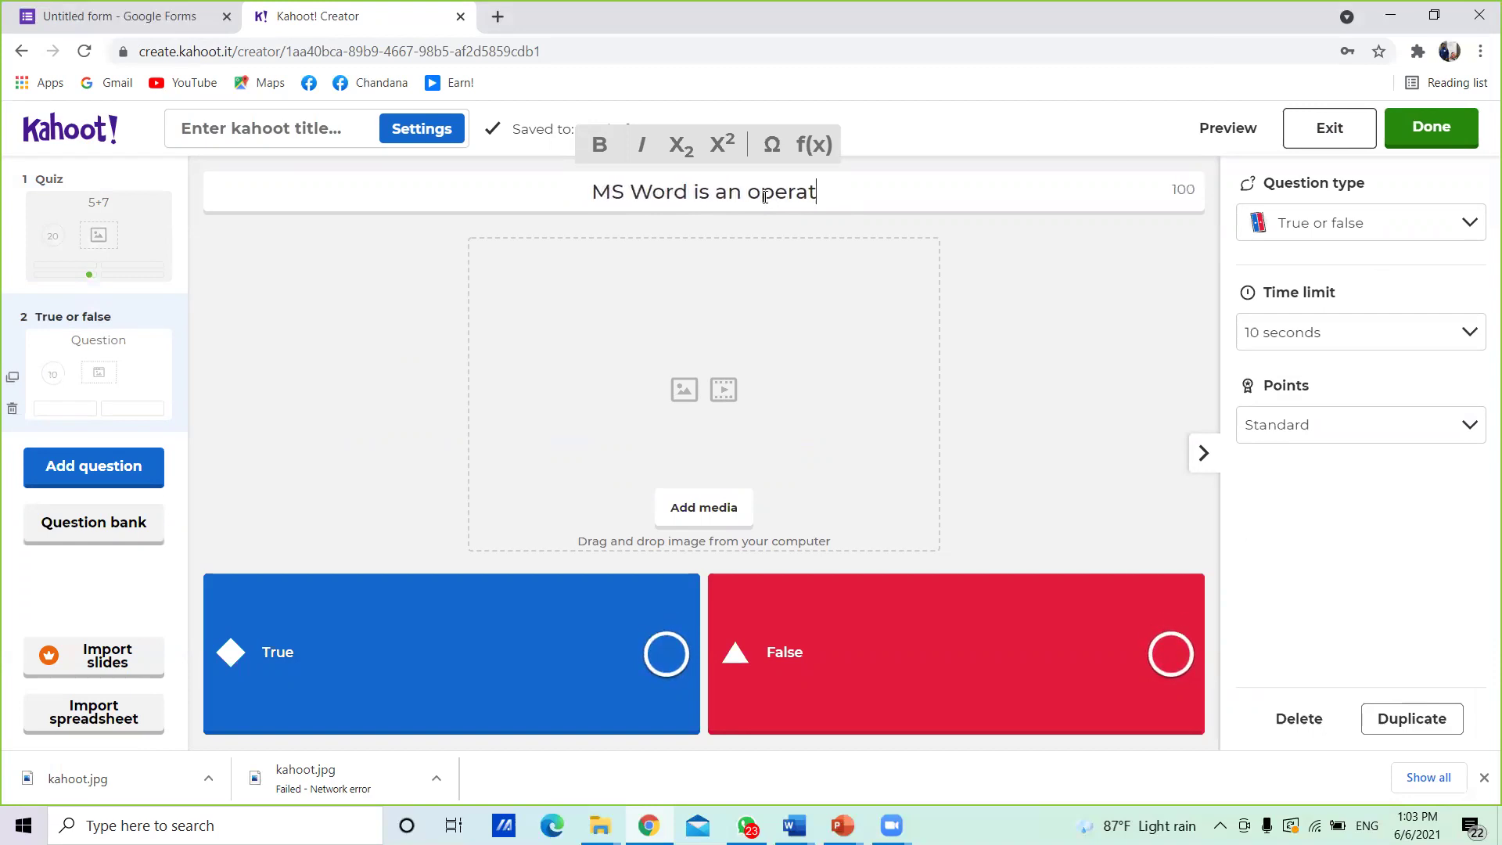
{"action": "type", "text": "ing system"}
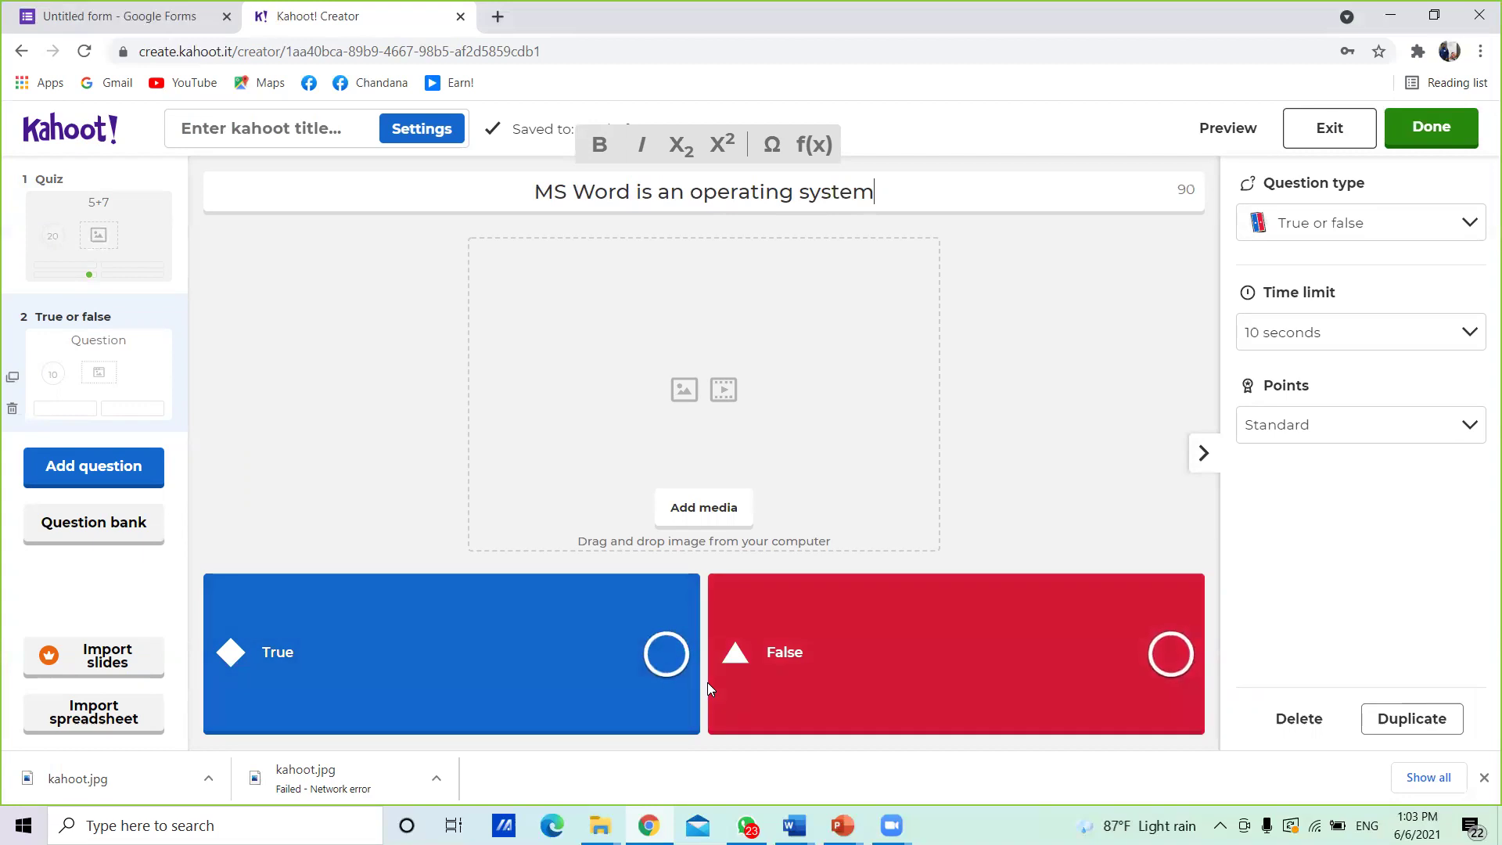
{"action": "left_click", "coordinate": [1172, 655]}
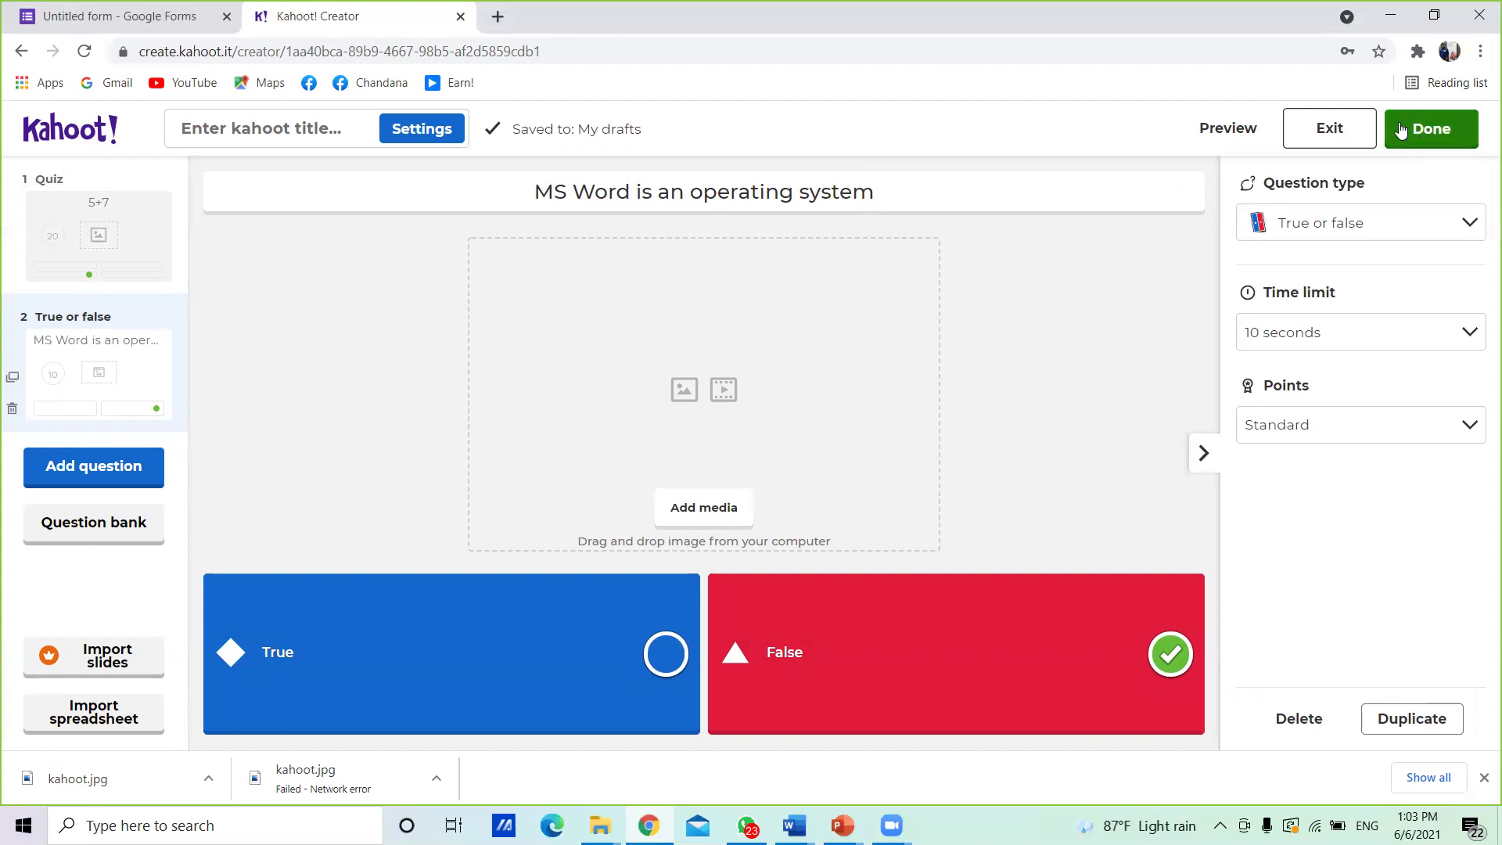
- Finish the kahoot with the title "Basic computers" and no description, and return to the library
{"action": "left_click", "coordinate": [1436, 132]}
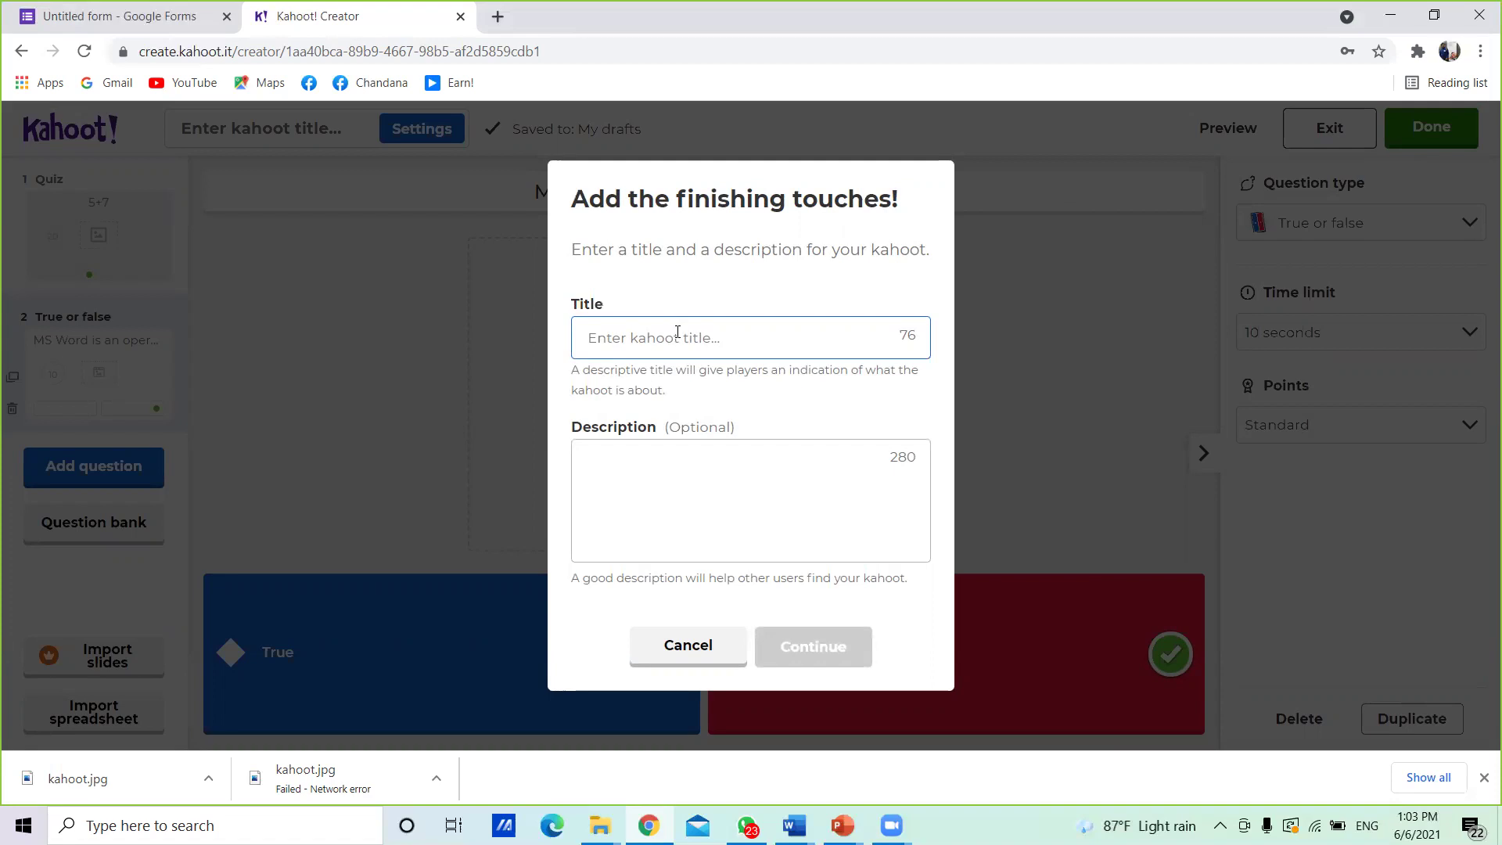
{"action": "type", "text": "Basic compiters"}
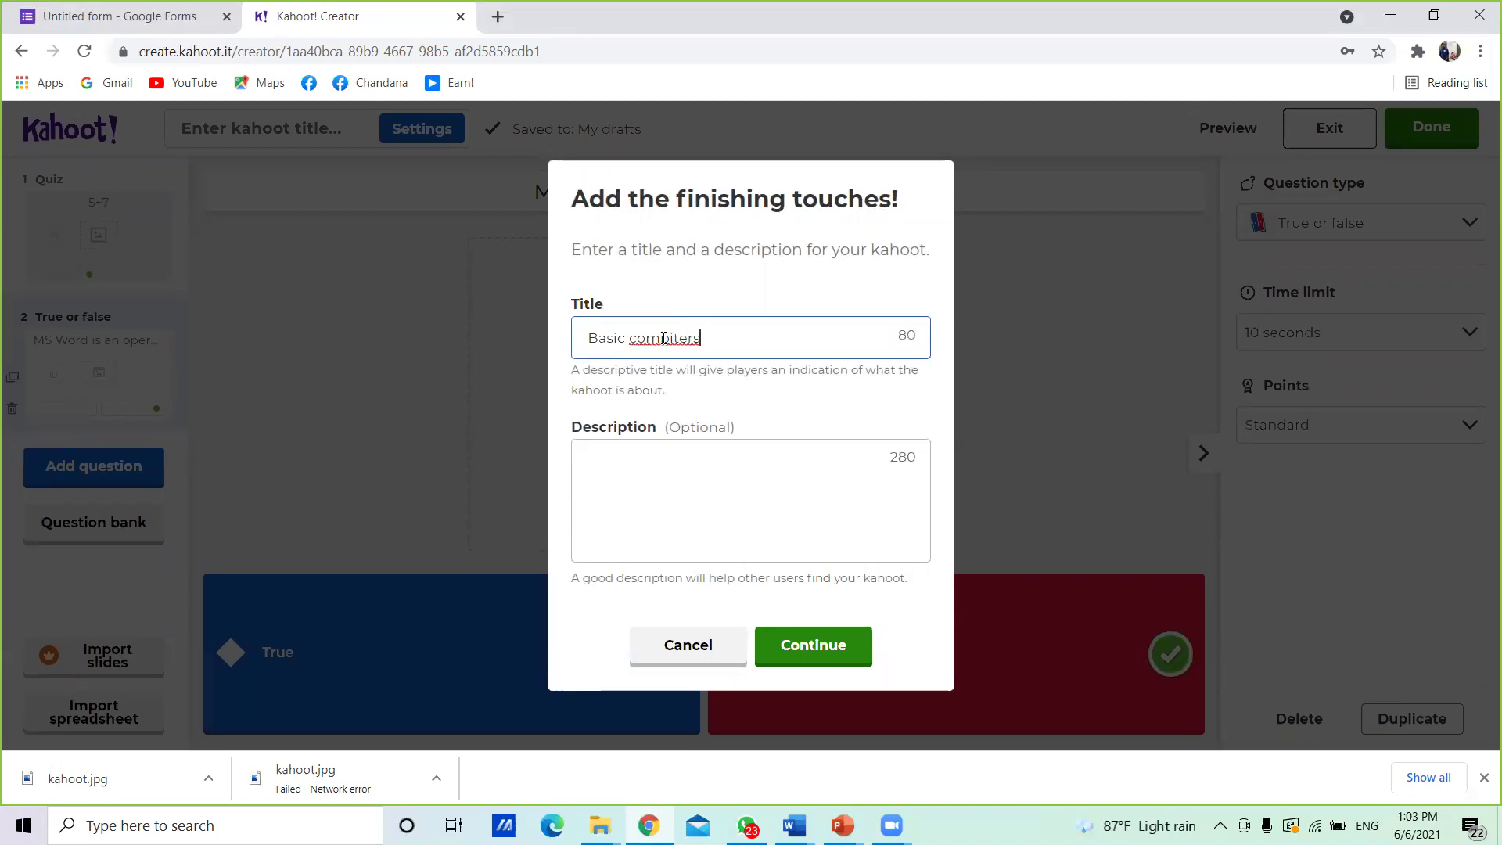
{"action": "left_click", "coordinate": [675, 340]}
{"action": "key", "text": "BackSpace"}
{"action": "type", "text": "u"}
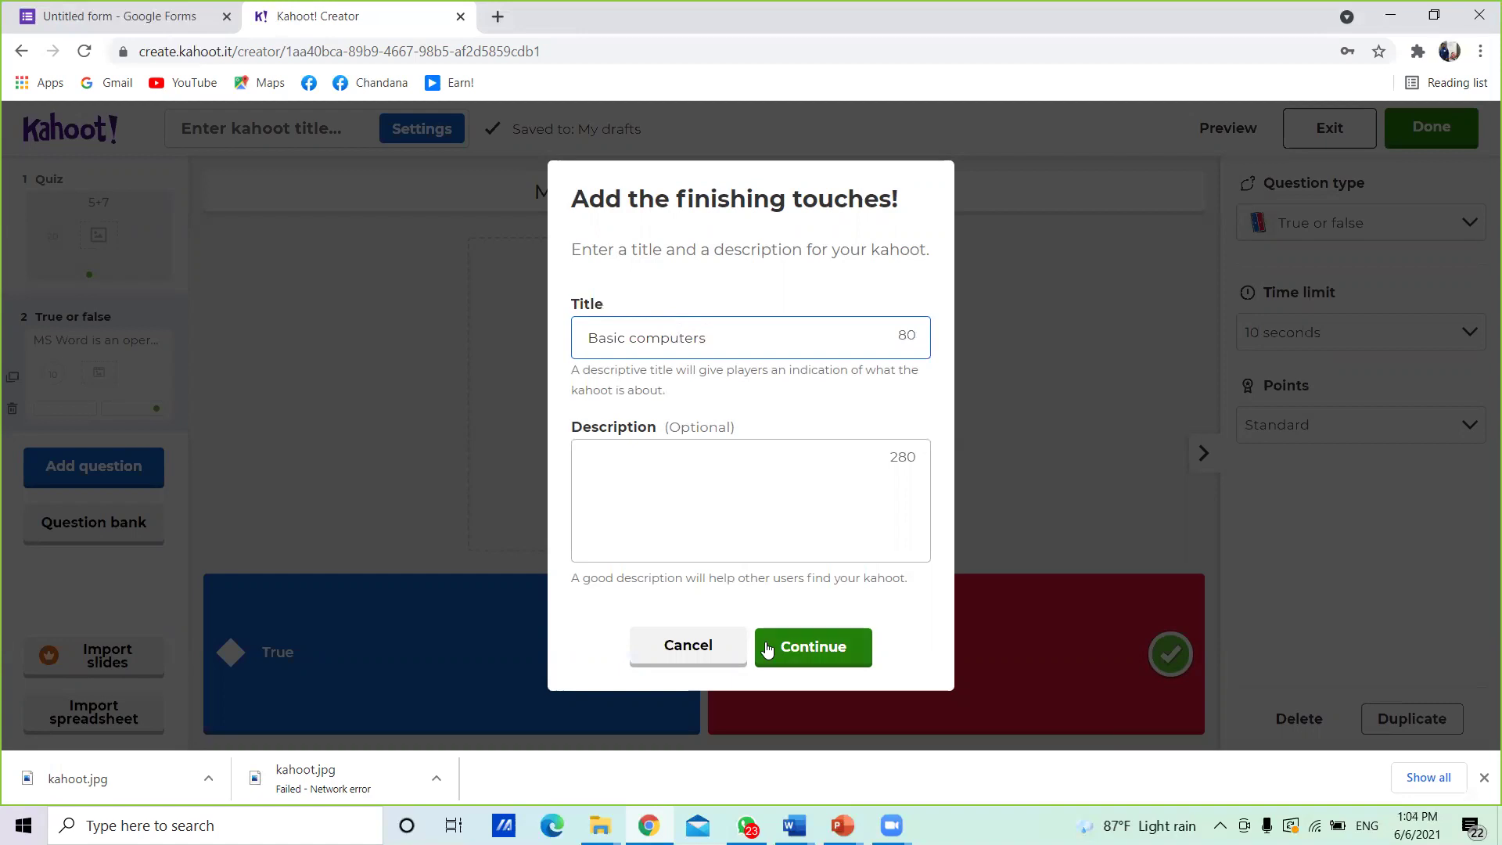
{"action": "left_click", "coordinate": [648, 490]}
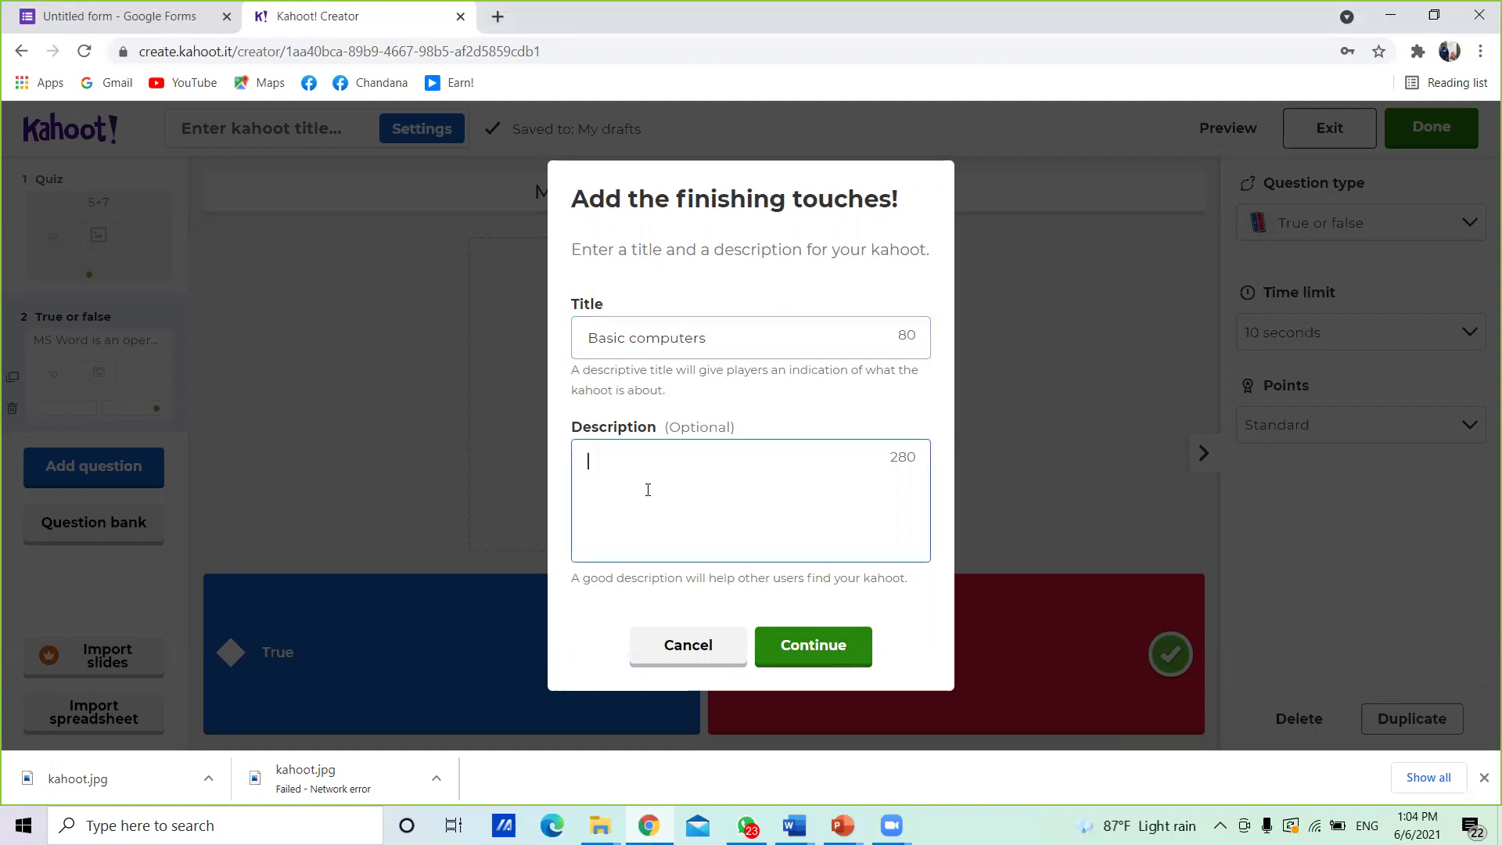
{"action": "left_click", "coordinate": [822, 651]}
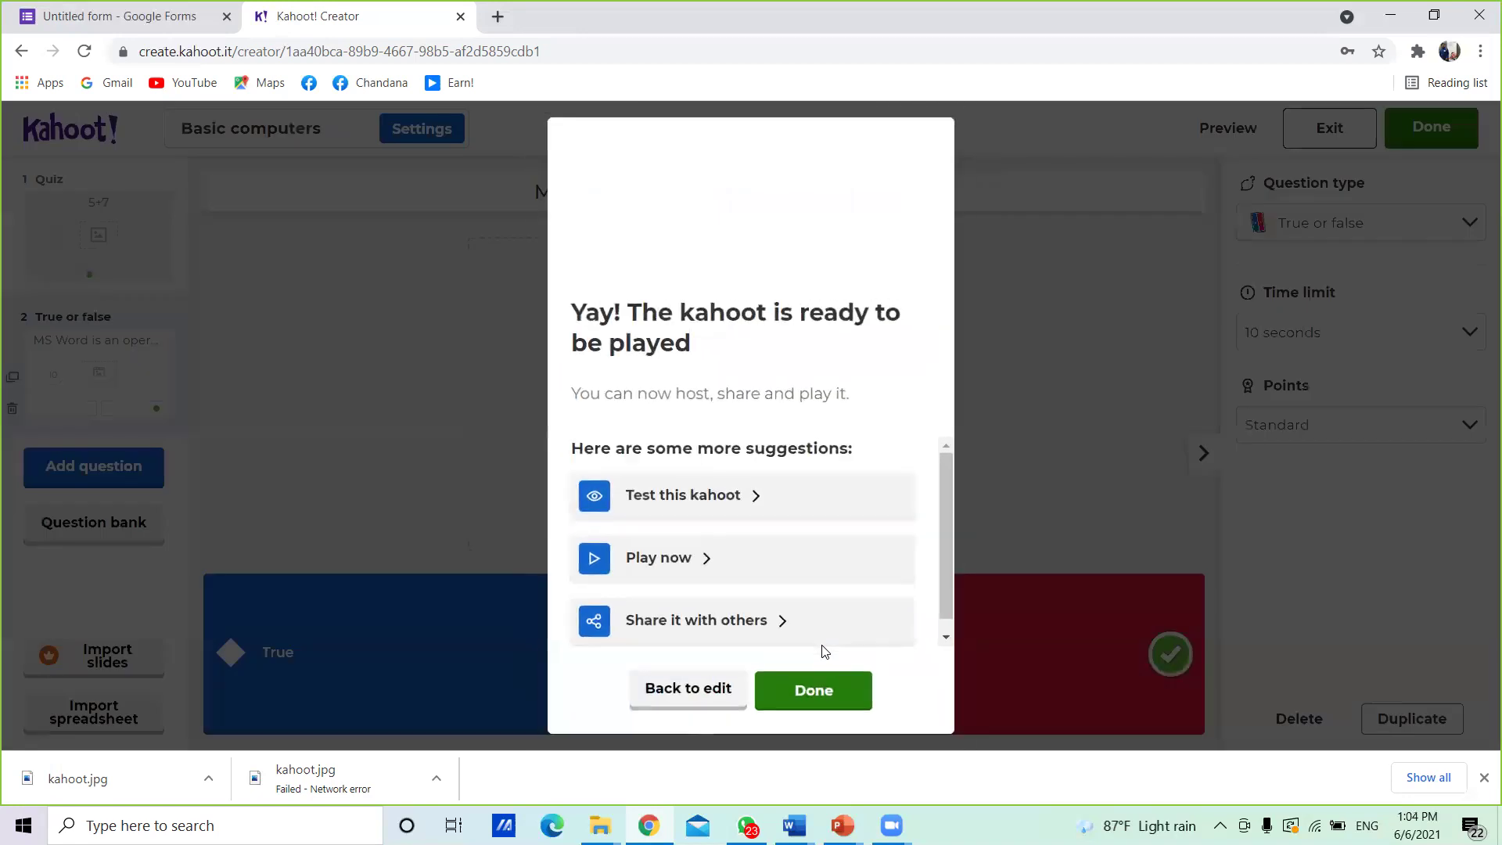
{"action": "left_click", "coordinate": [819, 694]}
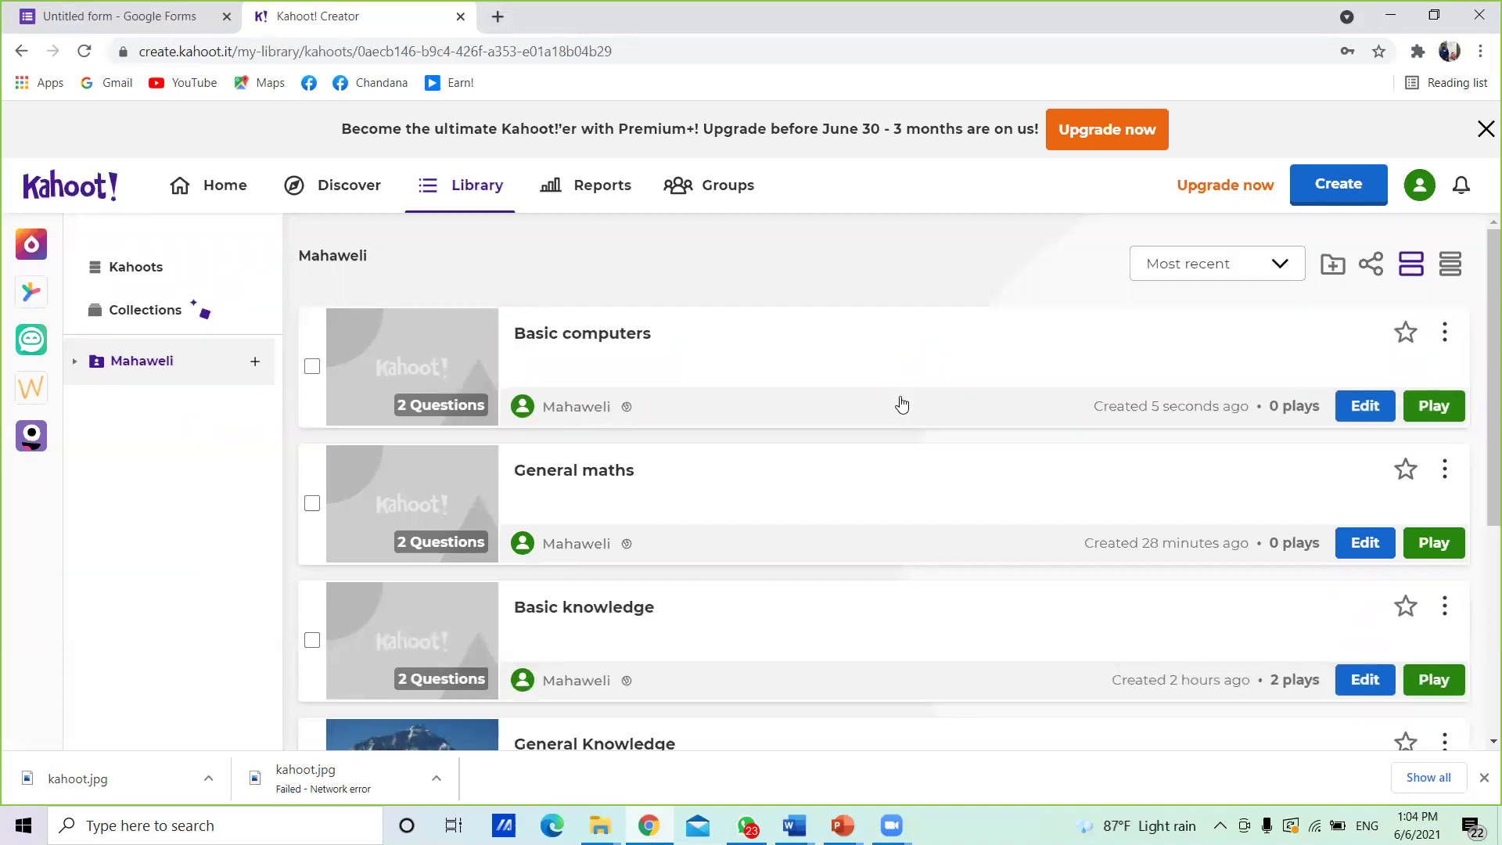
- Host the Basic computers kahoot as a live Teach game in Classic player-vs-player mode
{"action": "left_click_drag", "start_coordinate": [1480, 304], "coordinate": [1481, 337]}
{"action": "left_click", "coordinate": [1448, 406]}
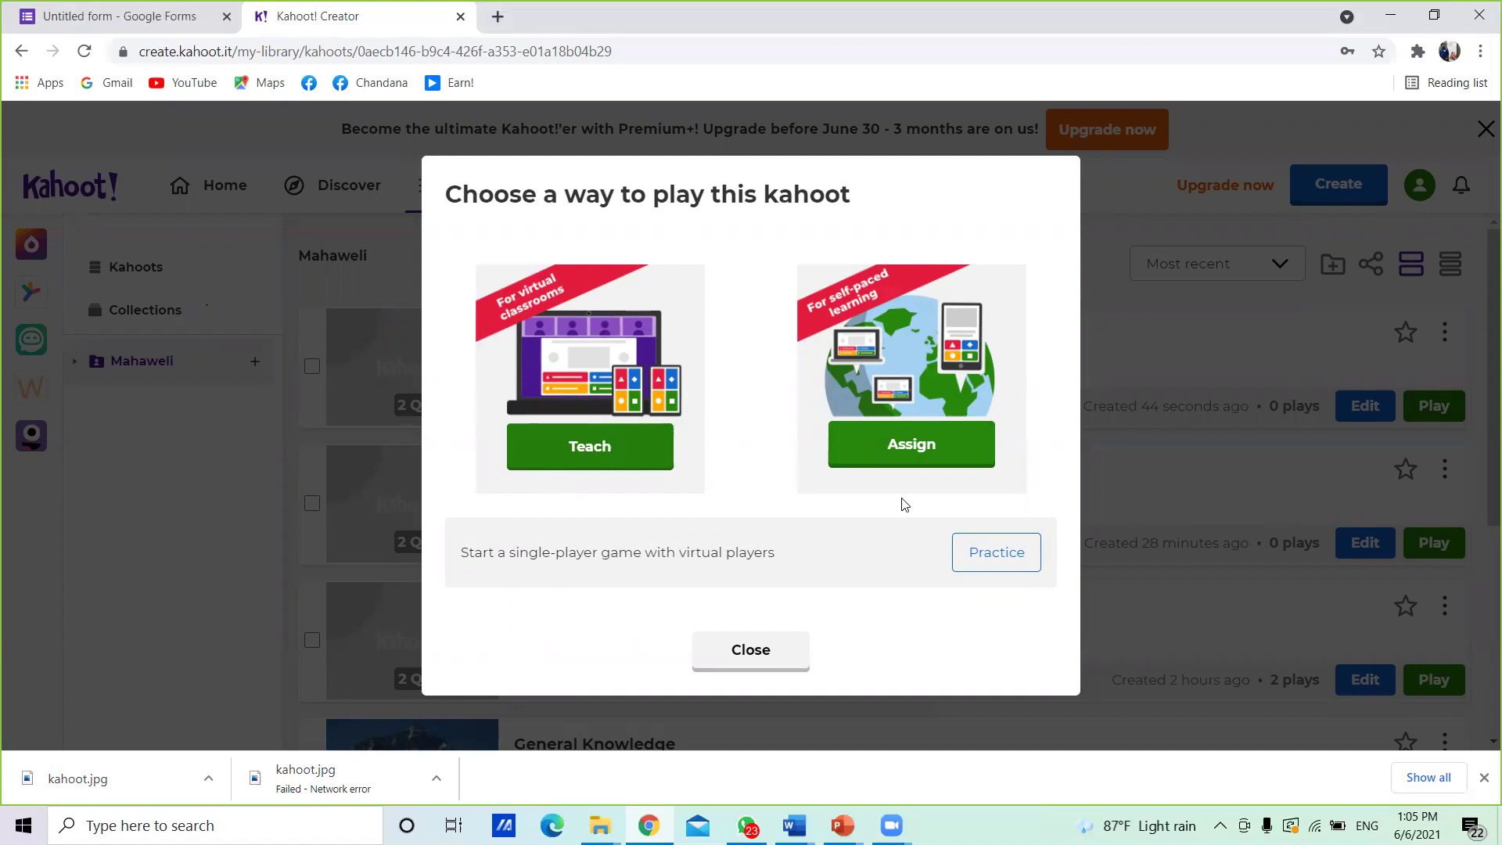
{"action": "left_click", "coordinate": [941, 433]}
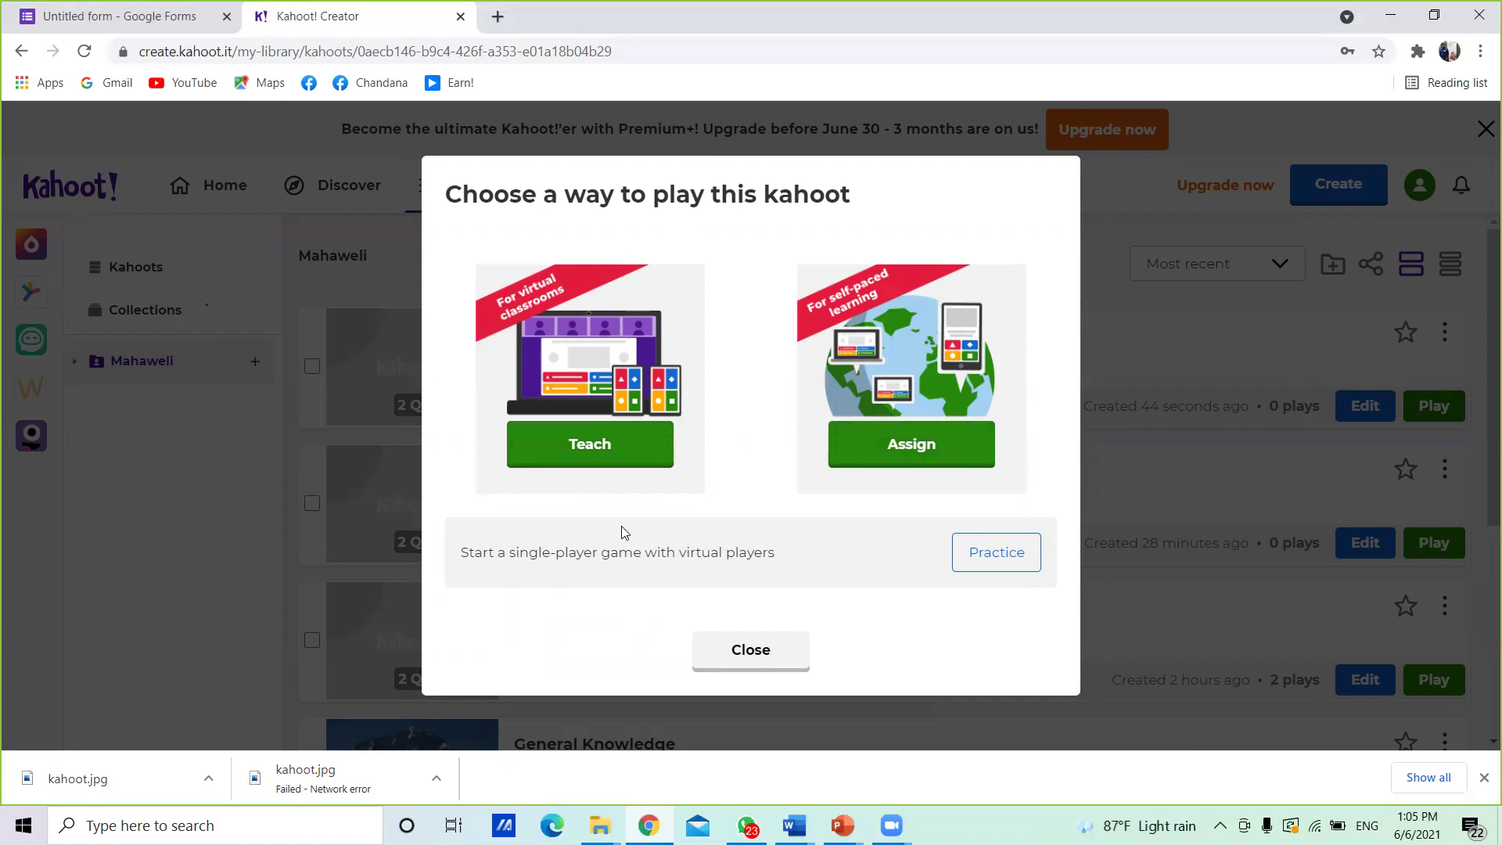
{"action": "left_click", "coordinate": [612, 459]}
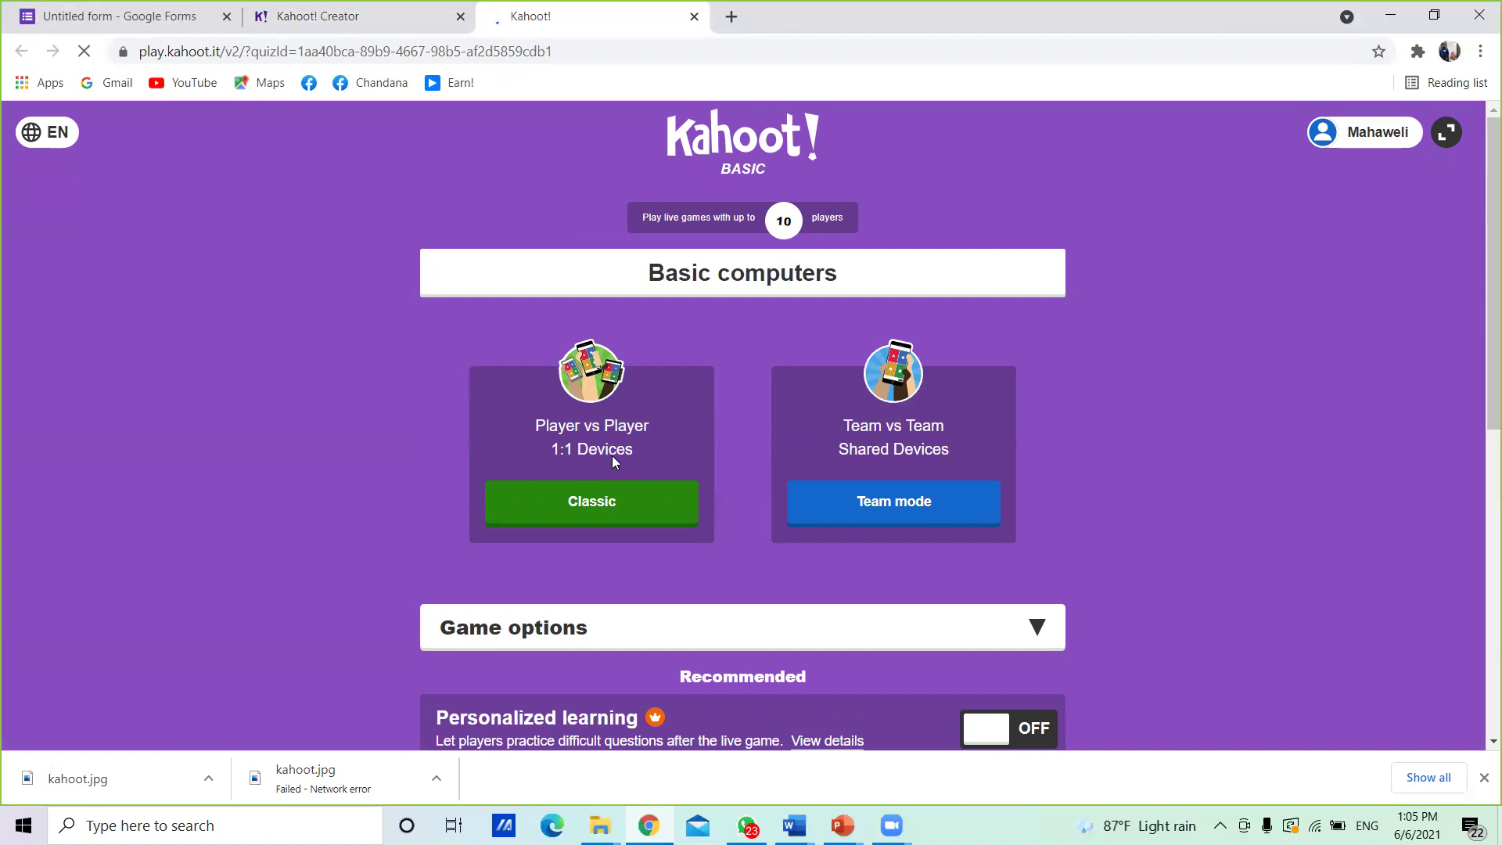
{"action": "left_click", "coordinate": [602, 503]}
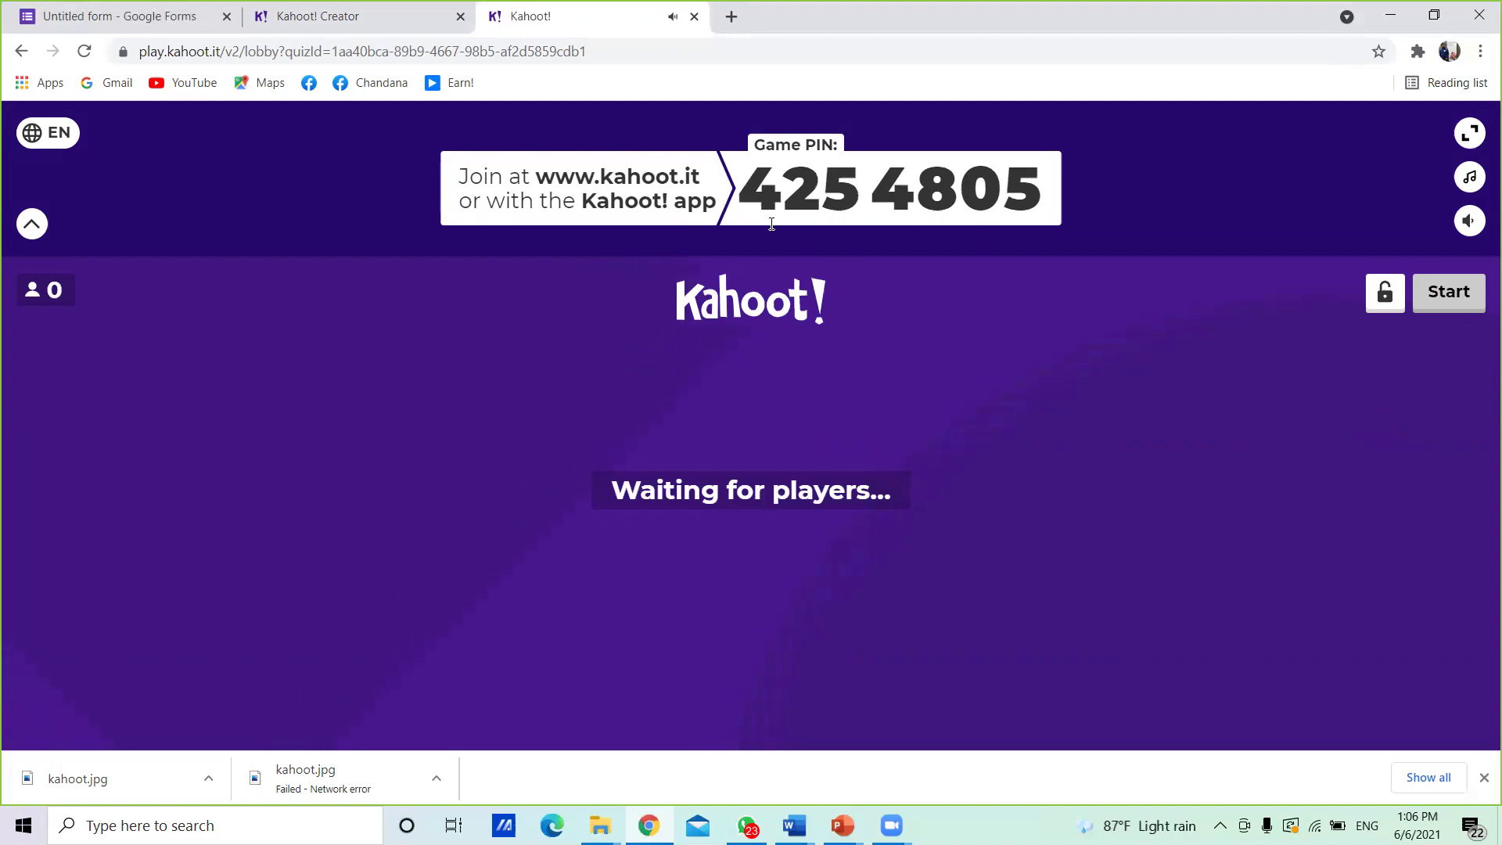
- Search Google for "kahoot game pin" in a new browser tab
{"action": "left_click", "coordinate": [732, 17]}
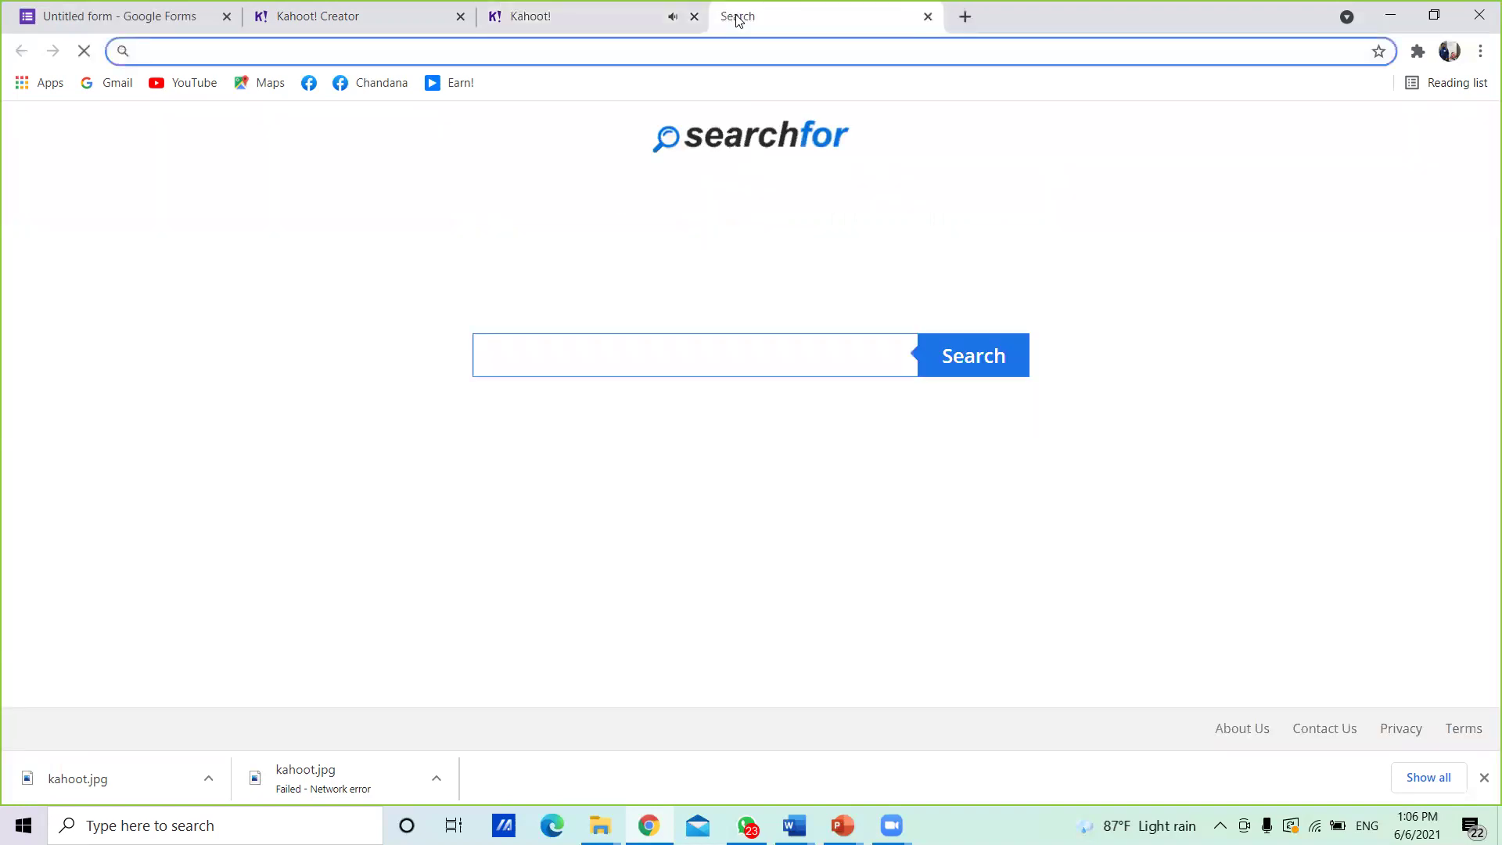
{"action": "type", "text": "www"}
{"action": "key", "text": "Return"}
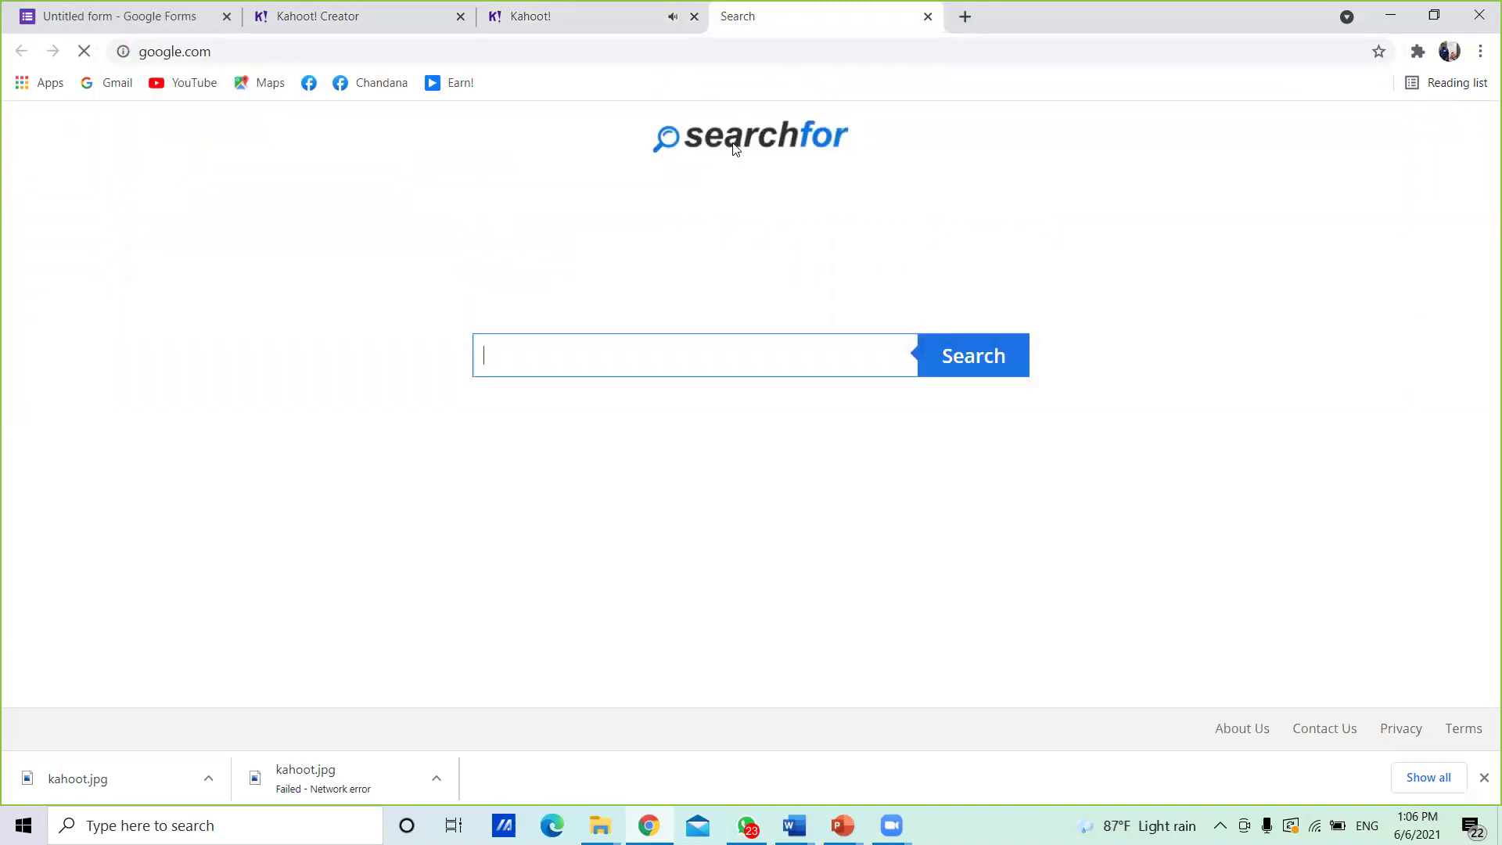
{"action": "left_click", "coordinate": [543, 50]}
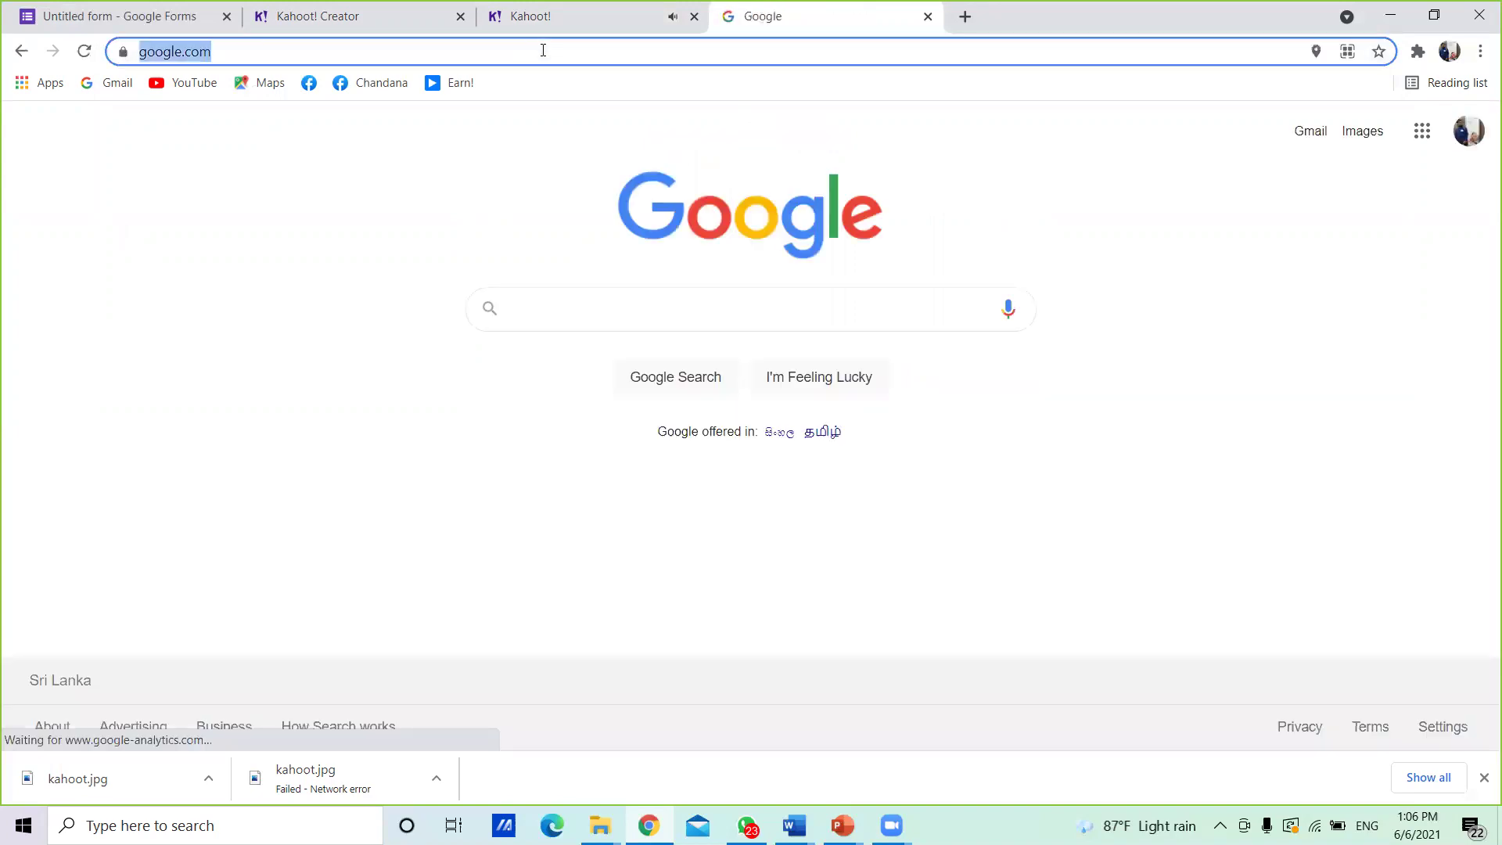
{"action": "left_click", "coordinate": [535, 307]}
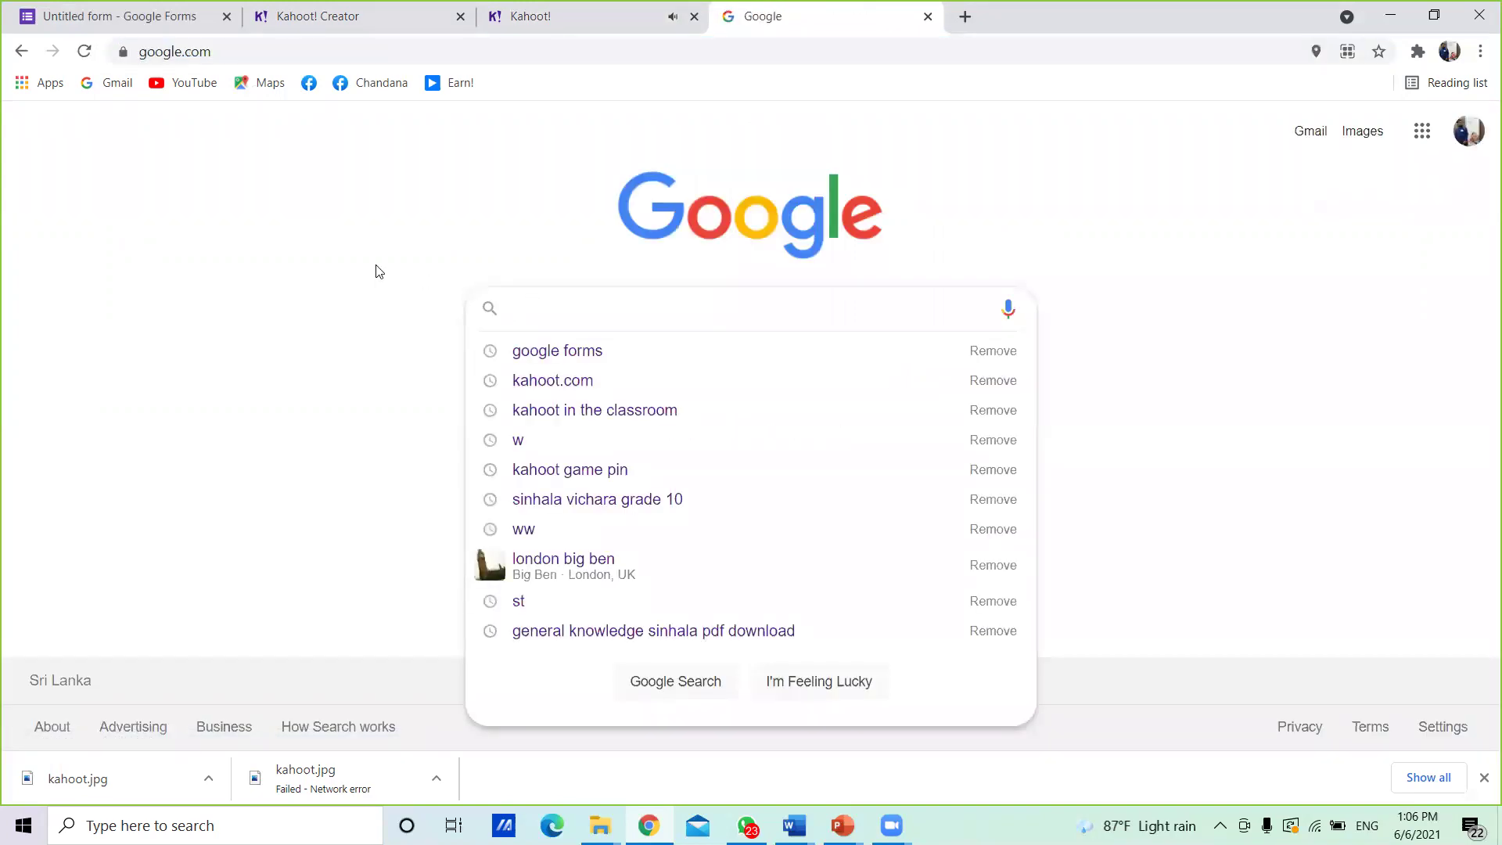
{"action": "type", "text": "ka"}
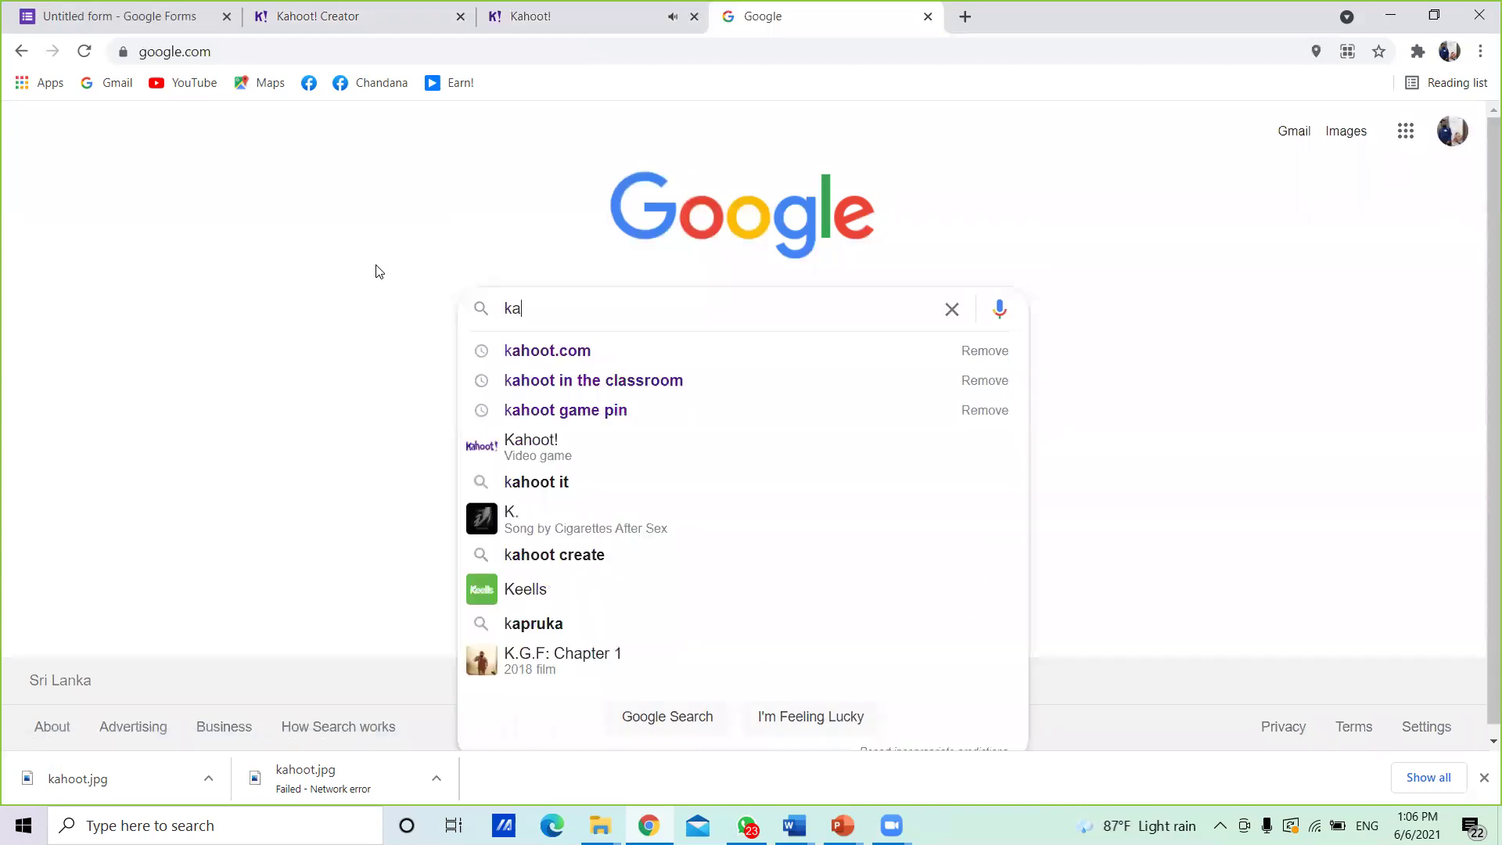
{"action": "type", "text": "hoot"}
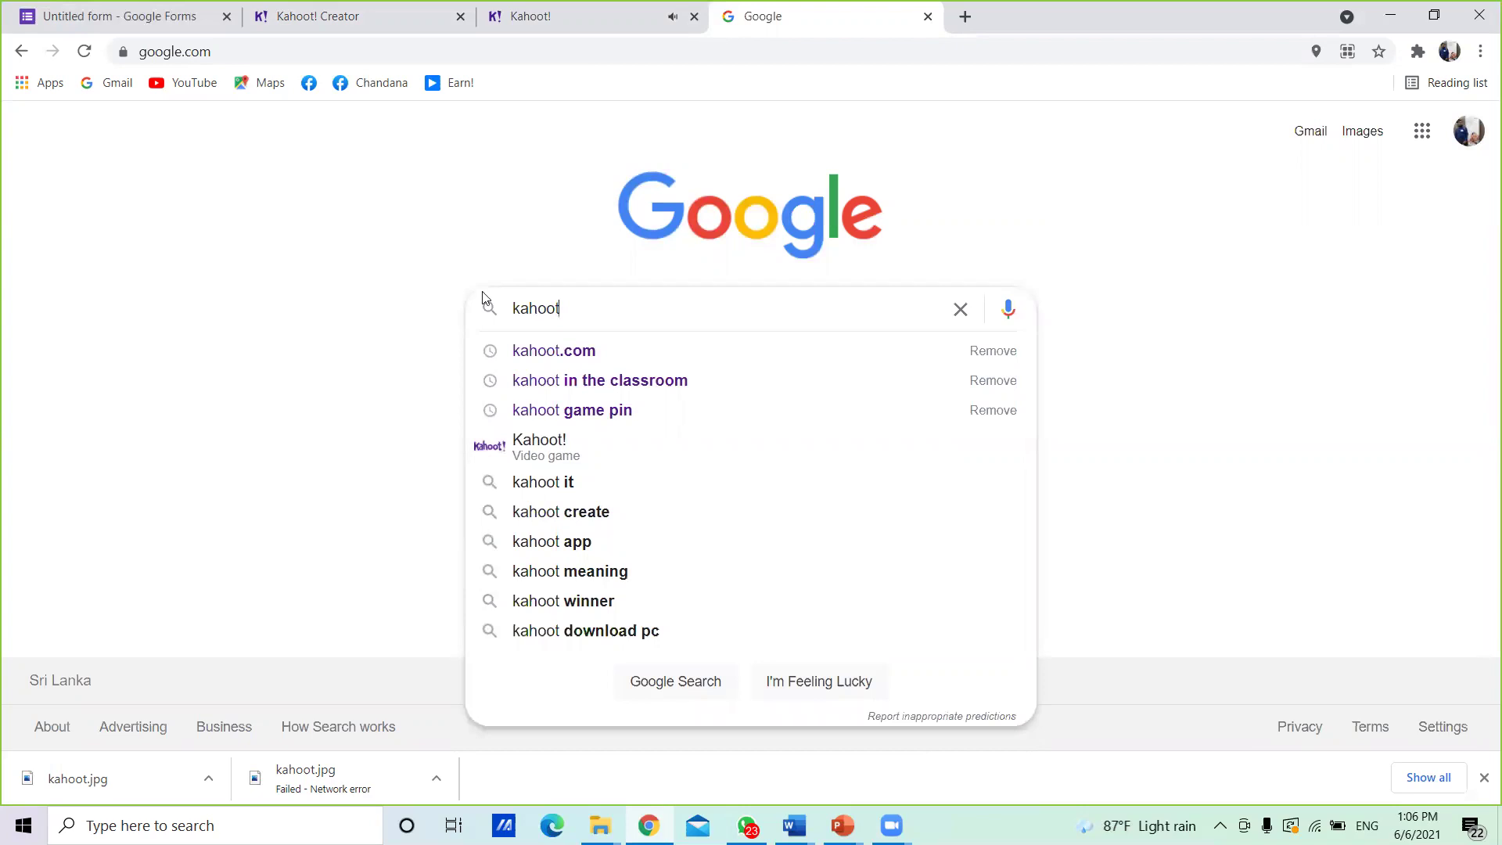
{"action": "left_click", "coordinate": [561, 411]}
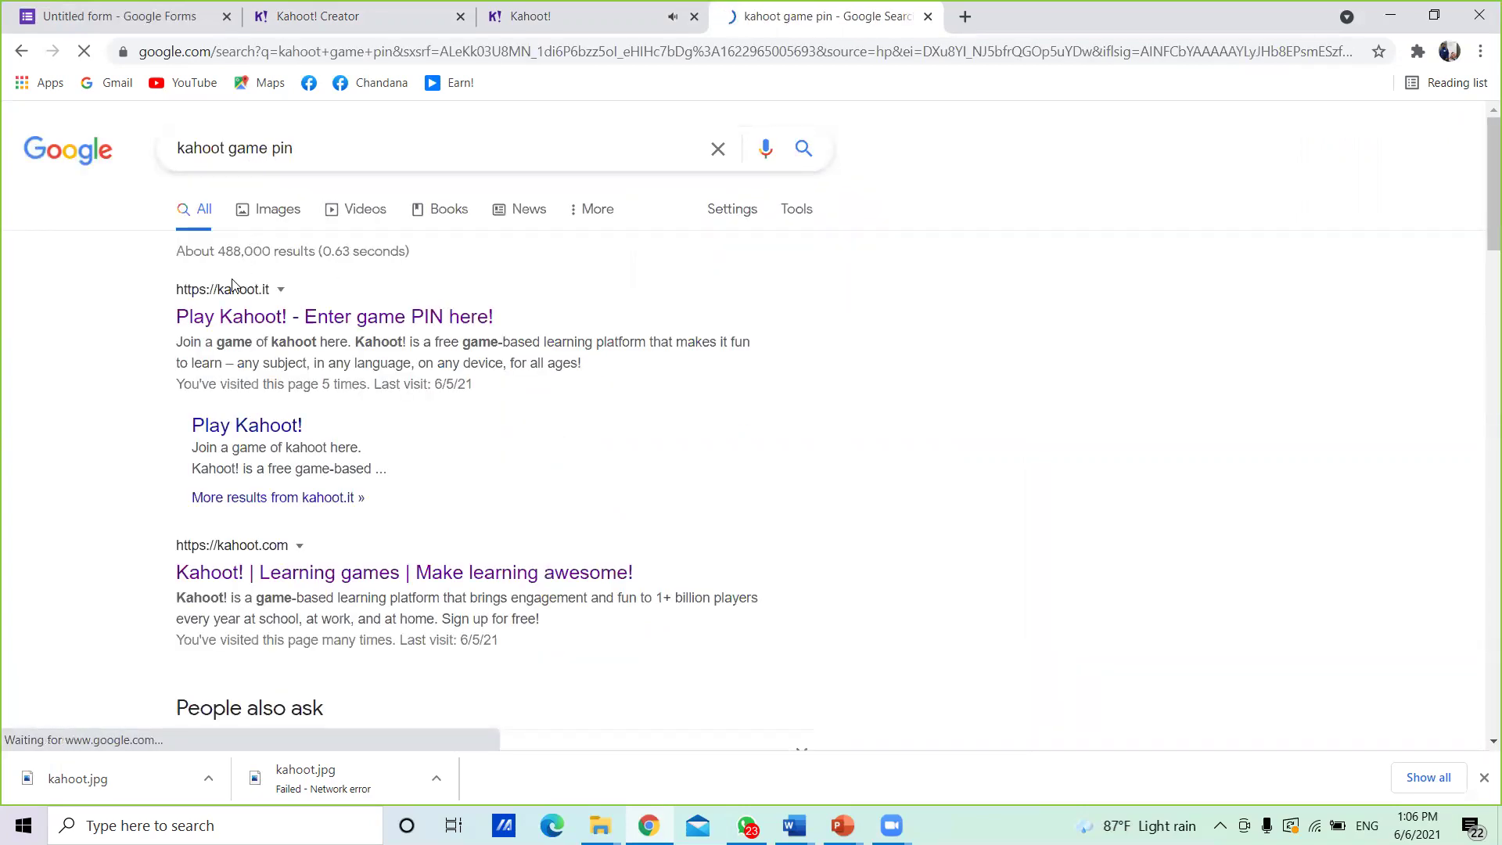
- Open the "Play Kahoot! - Enter game PIN here!" result from kahoot.it
{"action": "left_click_drag", "start_coordinate": [257, 291], "coordinate": [240, 303]}
{"action": "left_click_drag", "start_coordinate": [192, 313], "coordinate": [200, 315]}
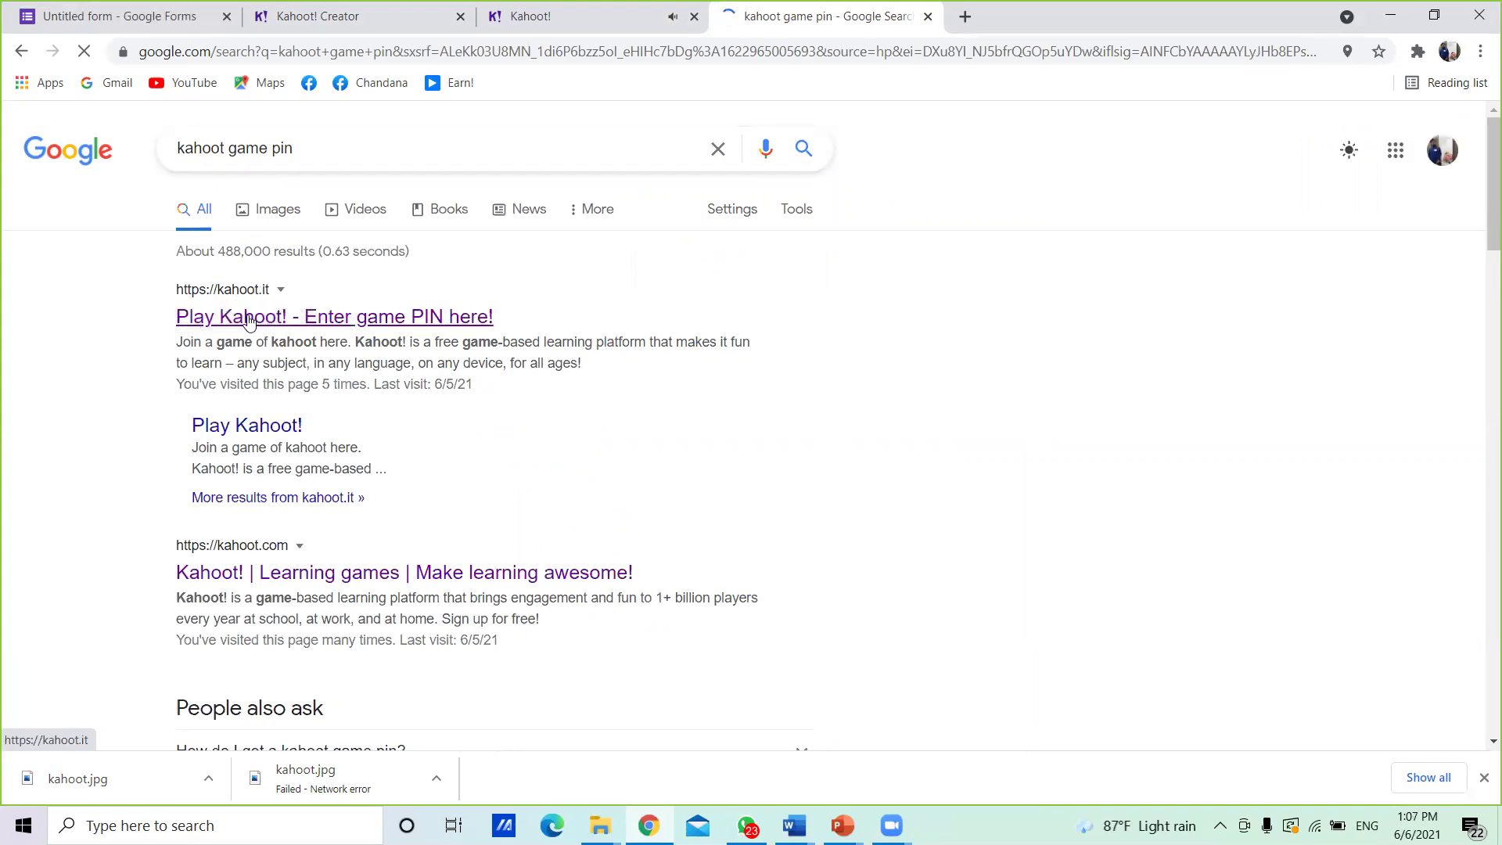
{"action": "left_click", "coordinate": [311, 317]}
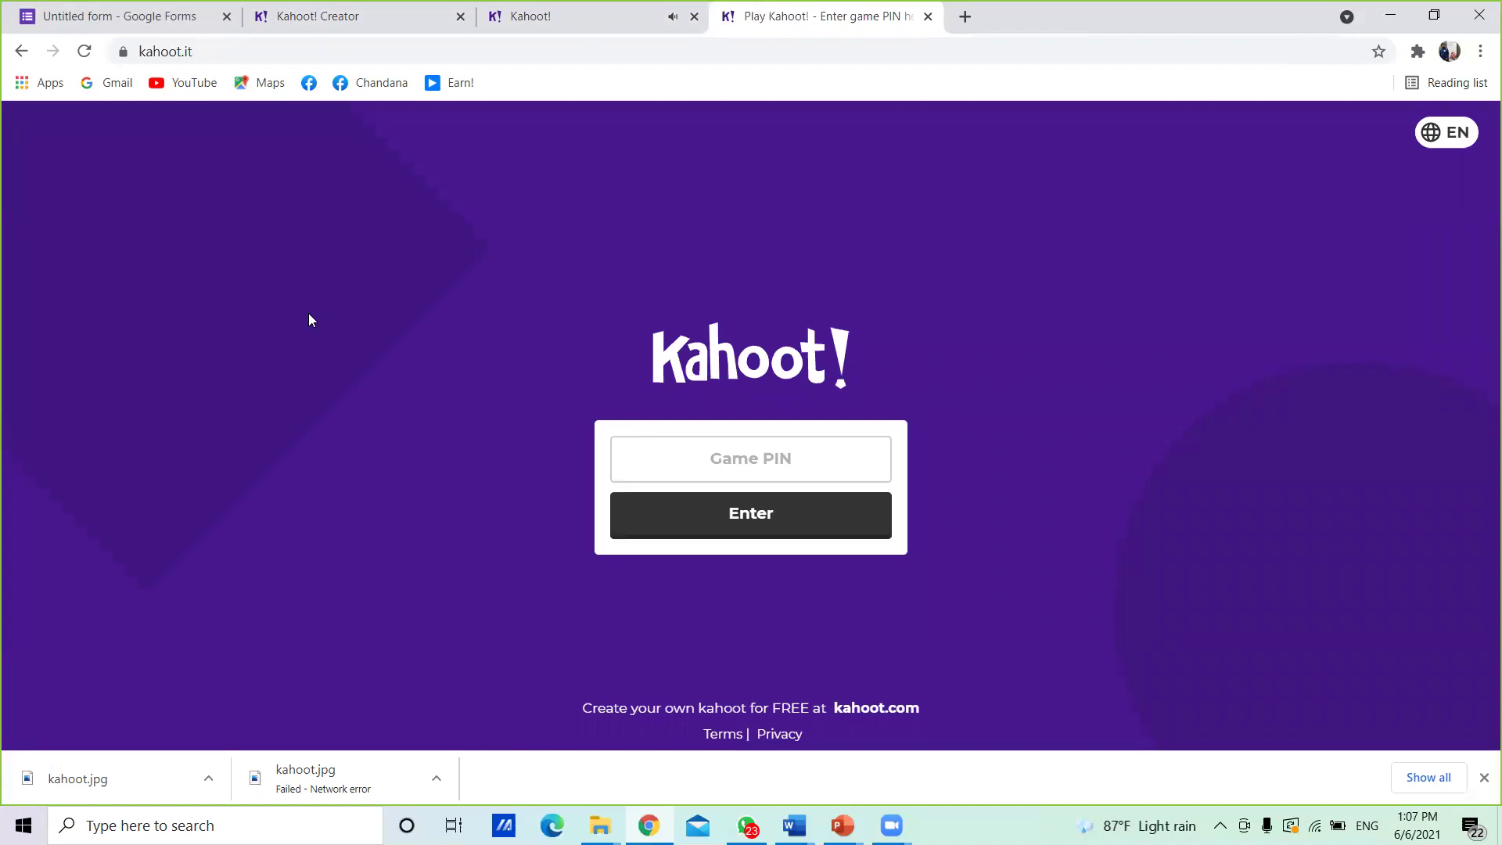
- Copy the game PIN from the host lobby and submit it on the kahoot.it joining page
{"action": "left_click", "coordinate": [736, 465]}
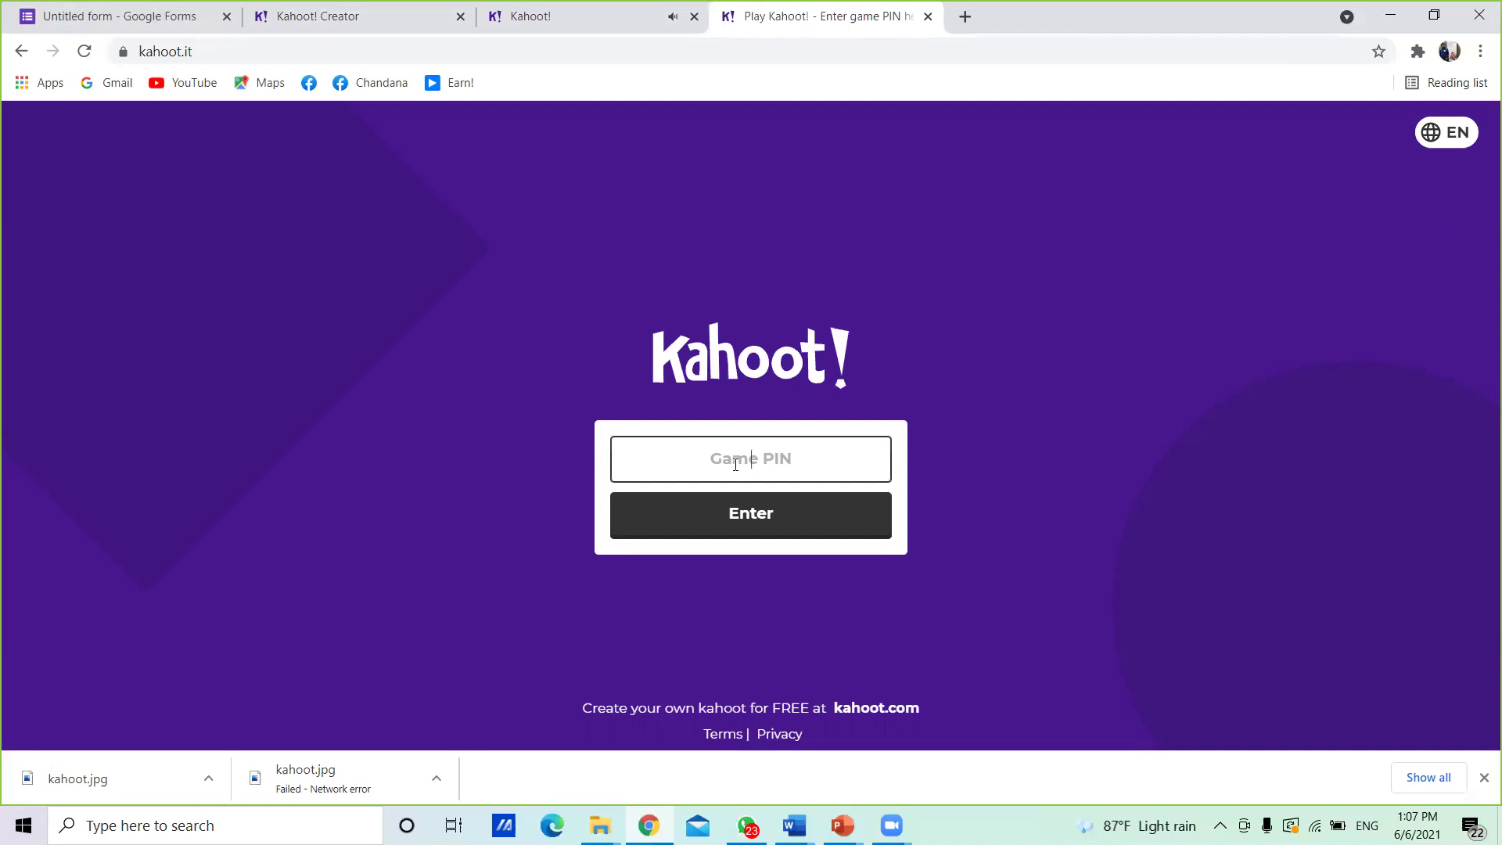
{"action": "left_click", "coordinate": [579, 11]}
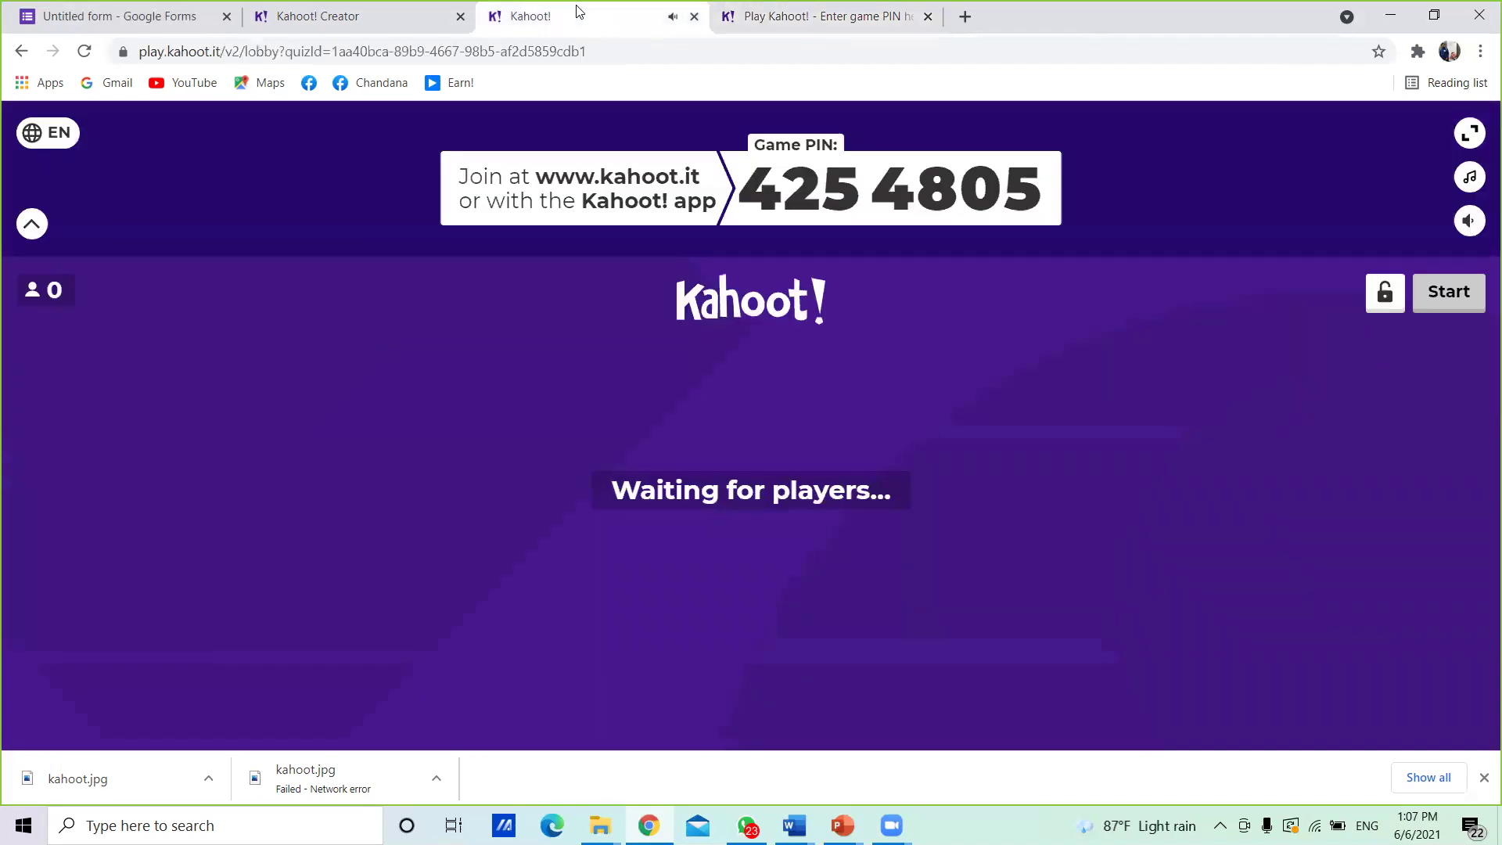
{"action": "left_click_drag", "start_coordinate": [744, 192], "coordinate": [1048, 180]}
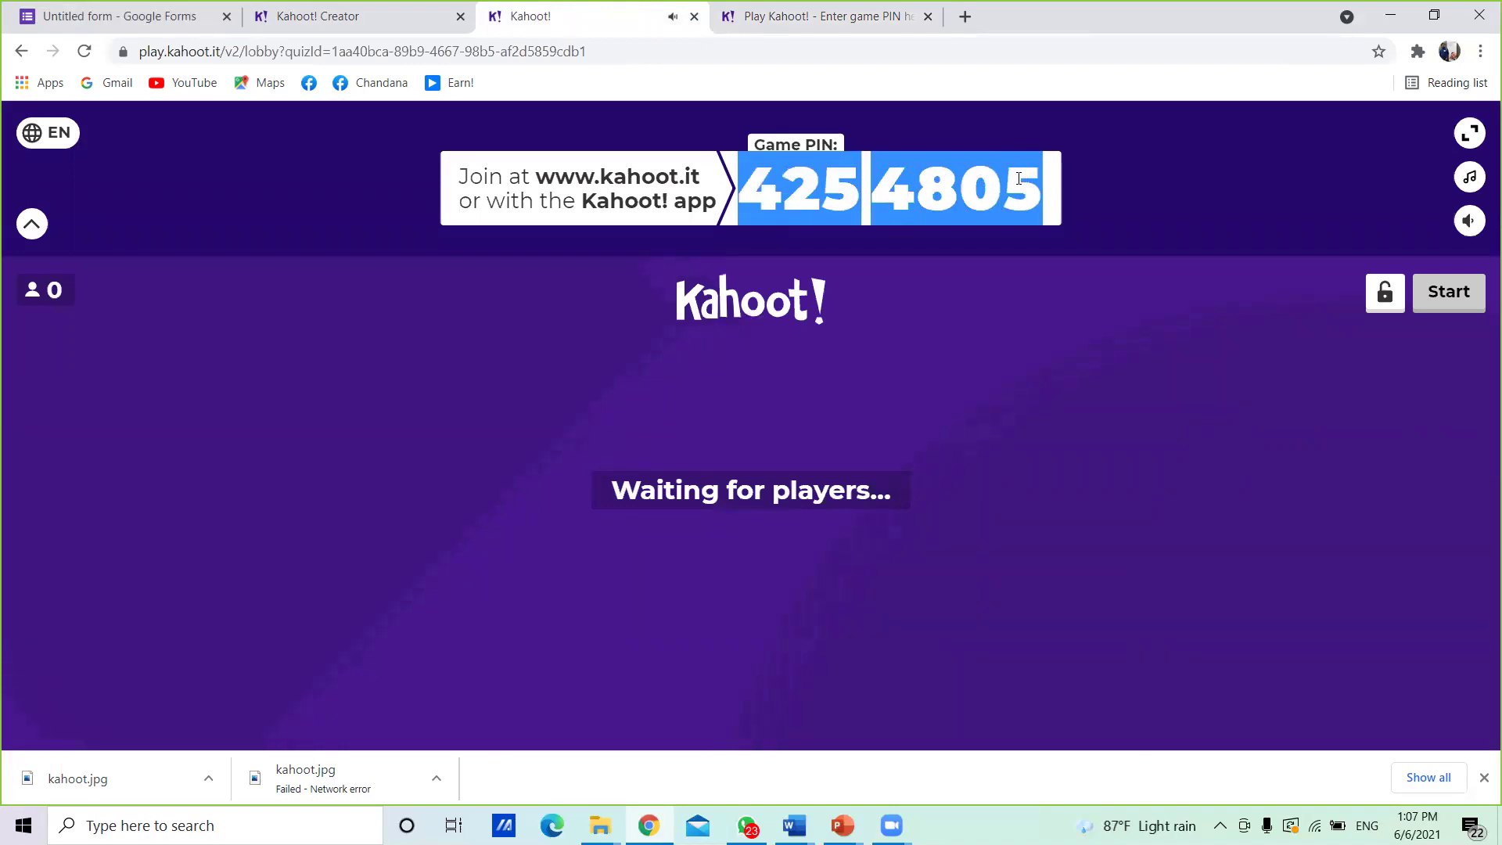
{"action": "right_click", "coordinate": [1001, 184]}
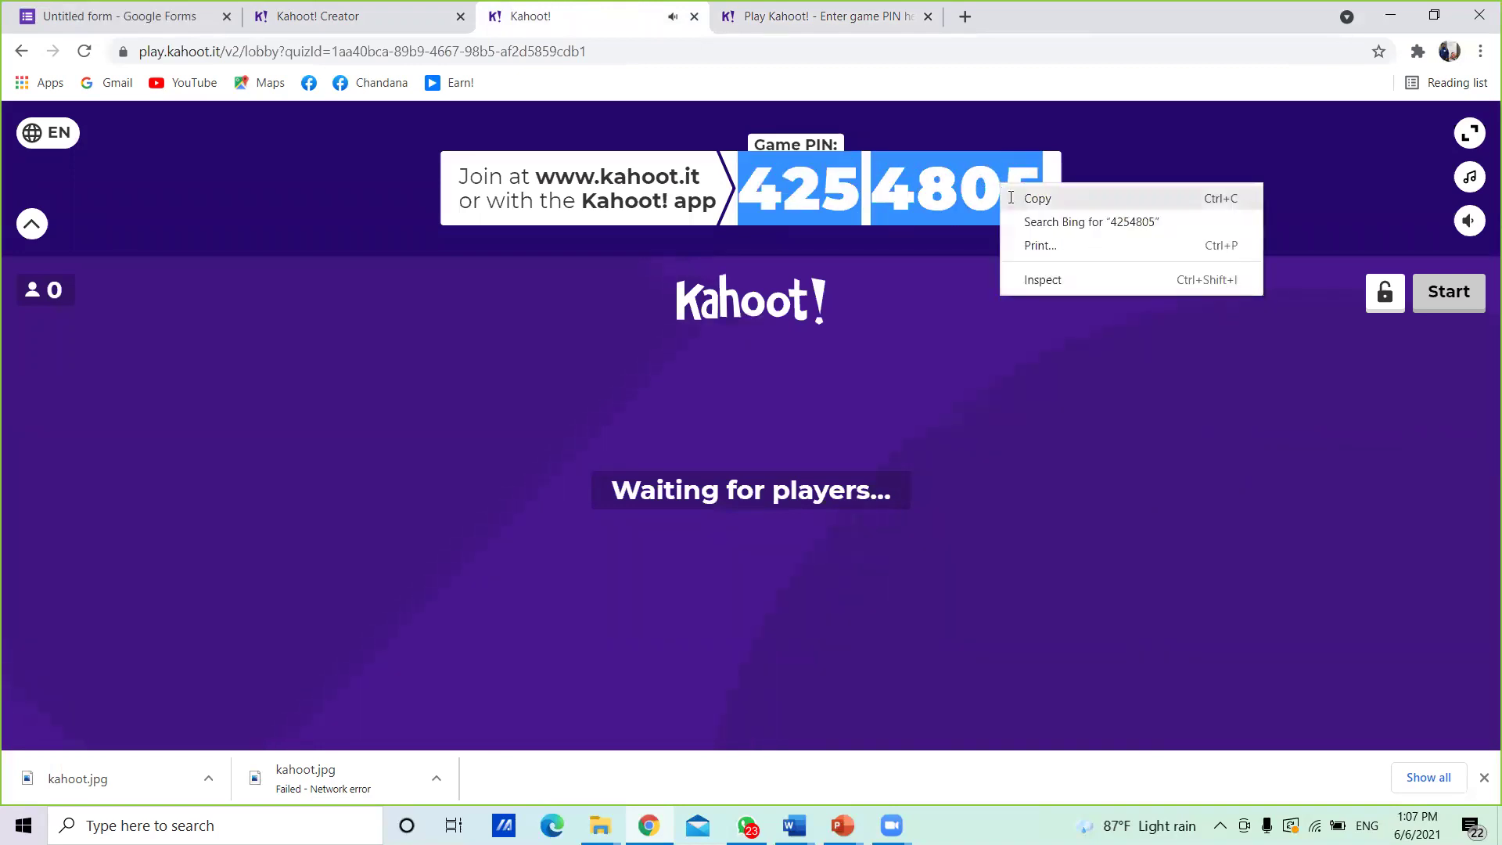
{"action": "left_click", "coordinate": [1010, 197]}
{"action": "left_click", "coordinate": [823, 17]}
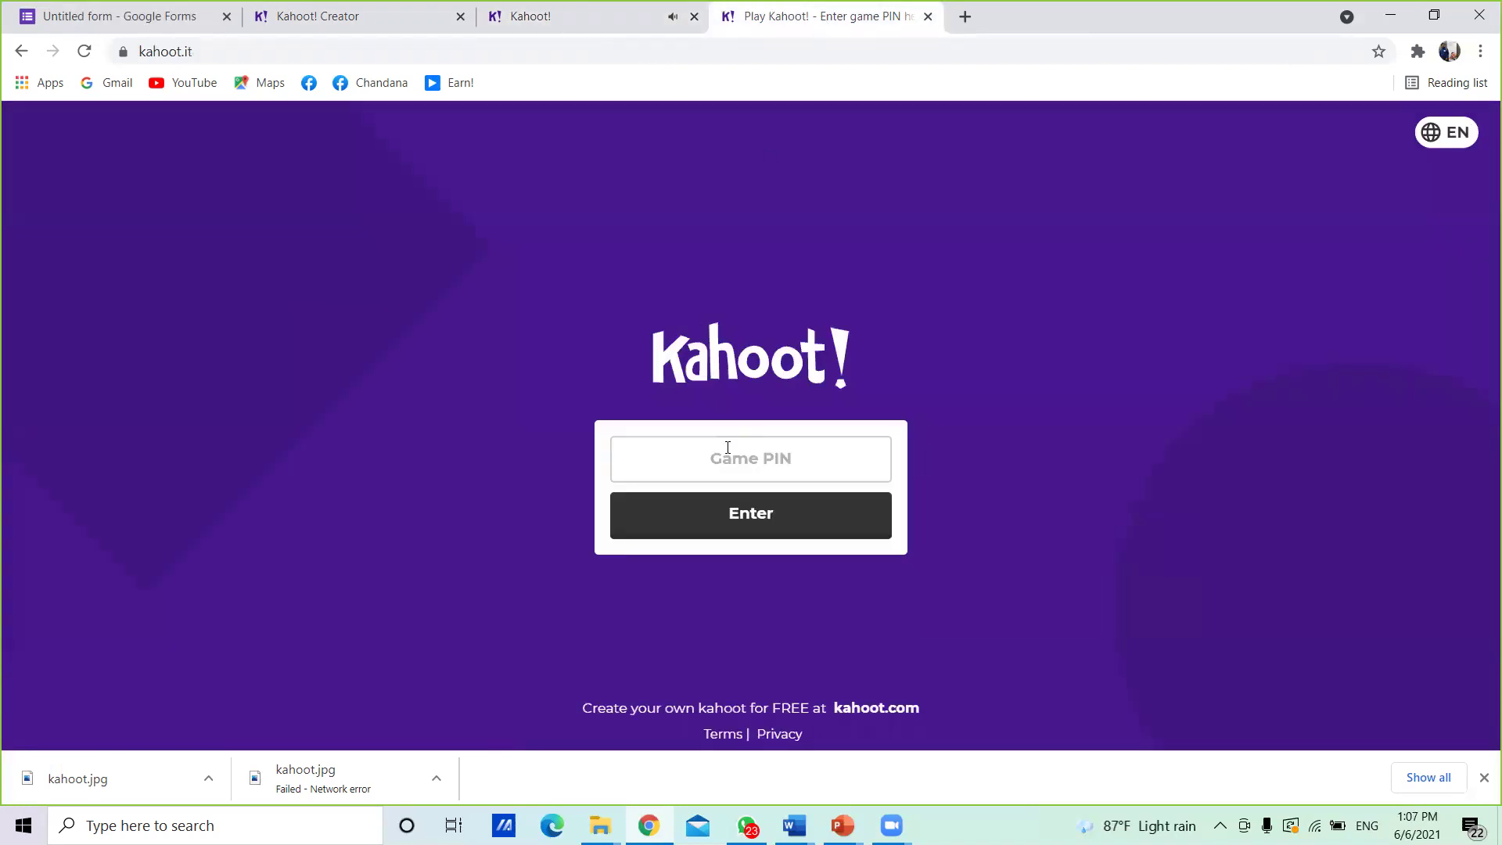
{"action": "left_click", "coordinate": [756, 468]}
{"action": "key", "text": "ctrl+v"}
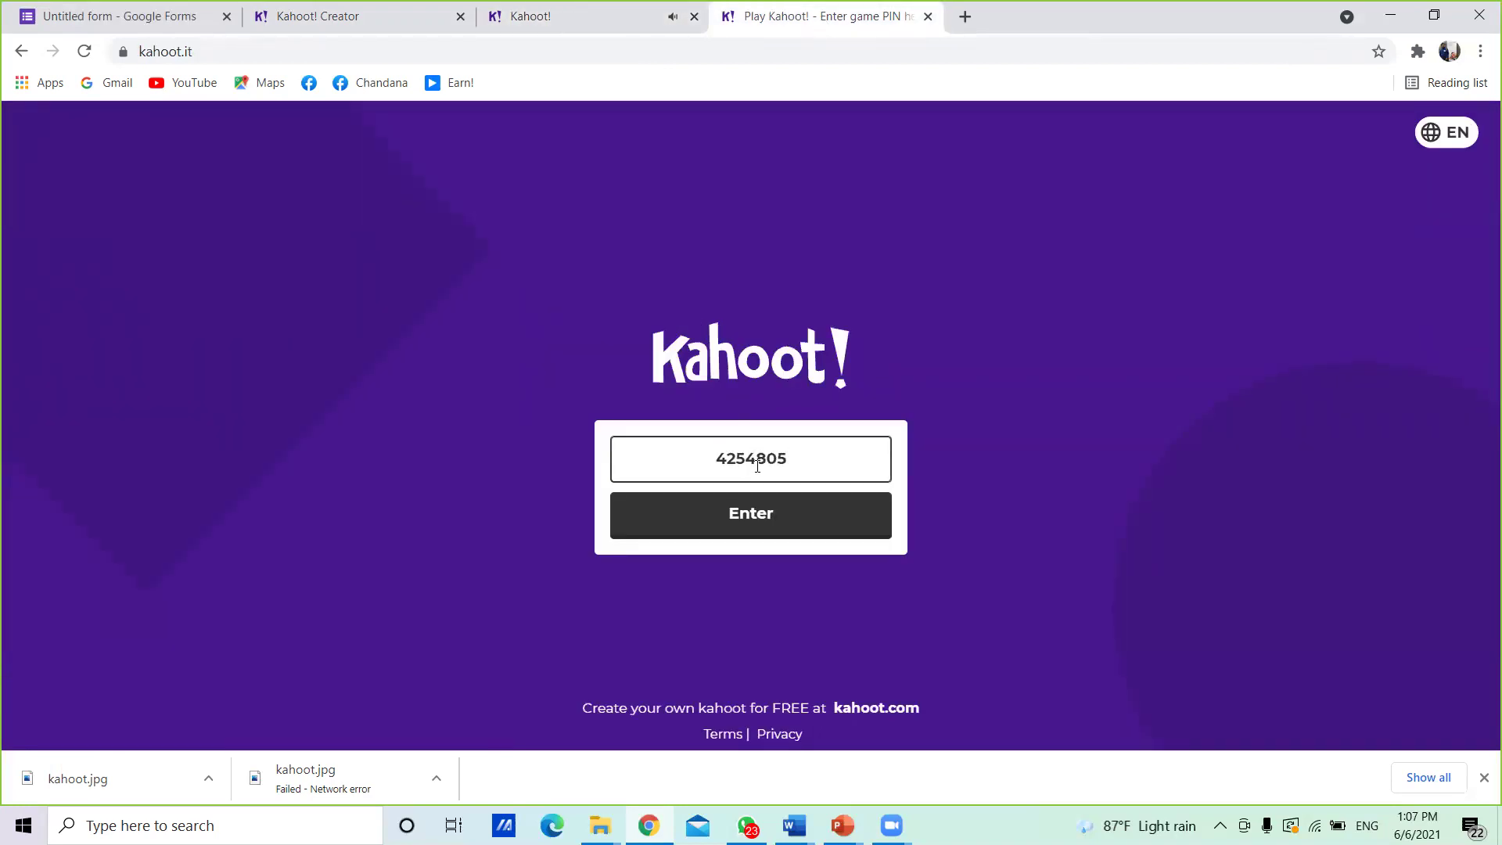
{"action": "left_click", "coordinate": [757, 512]}
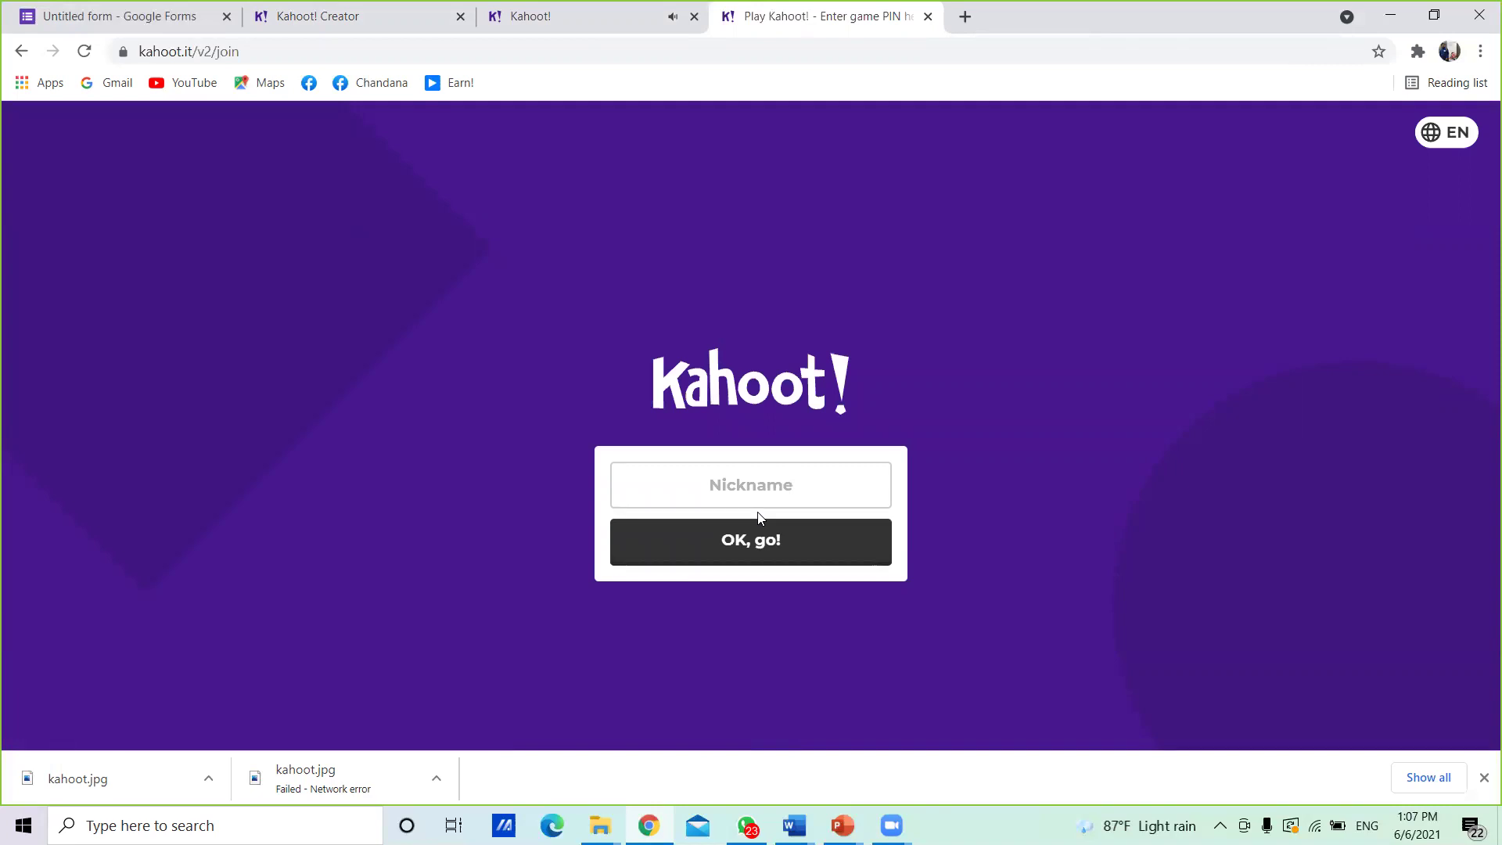
- Enter the player's nickname and join the game
{"action": "left_click", "coordinate": [762, 487]}
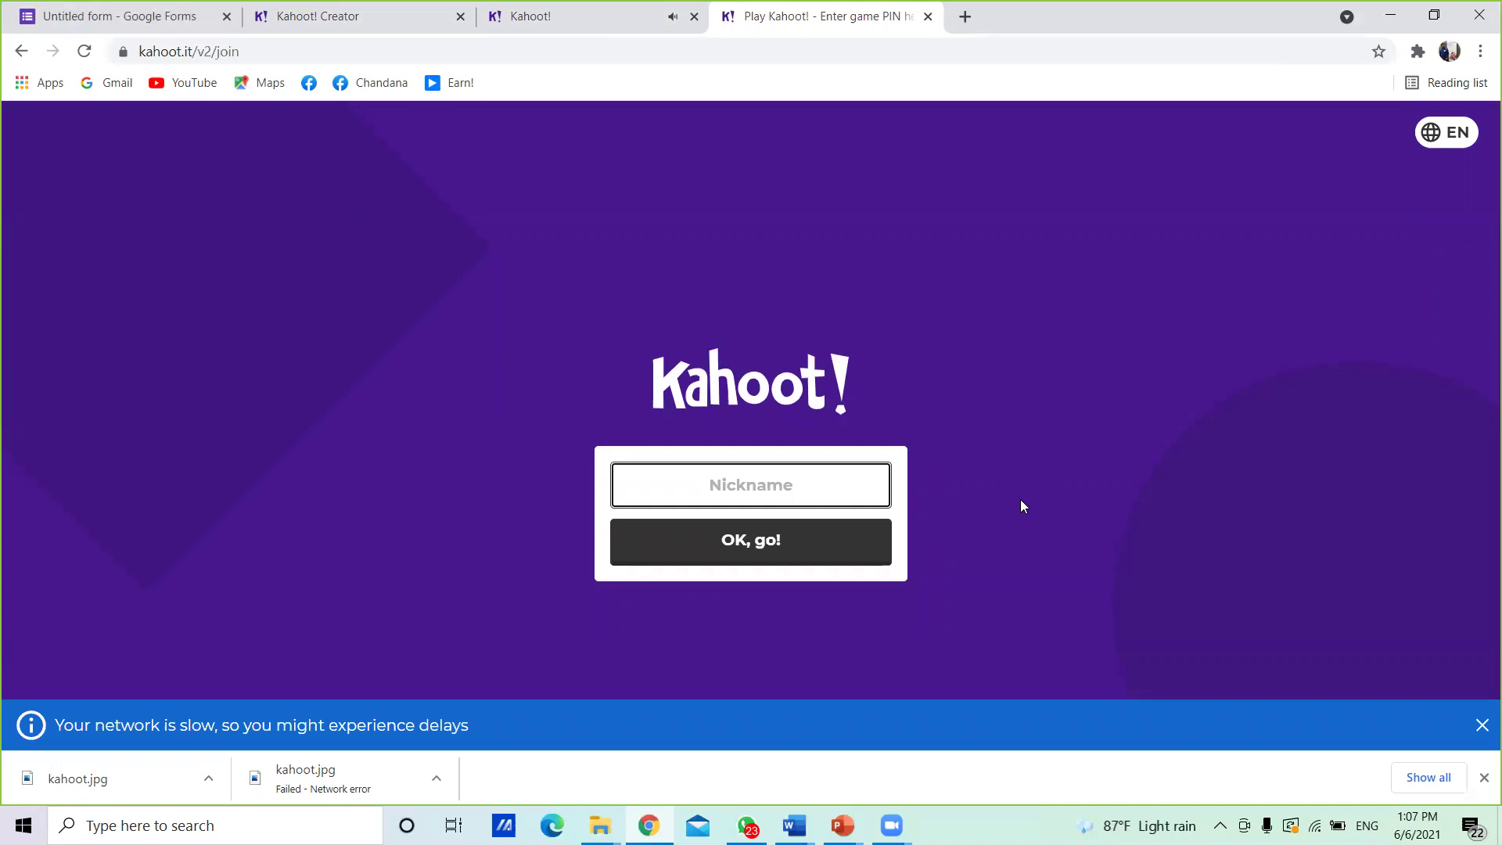
{"action": "type", "text": "john"}
{"action": "left_click", "coordinate": [764, 550]}
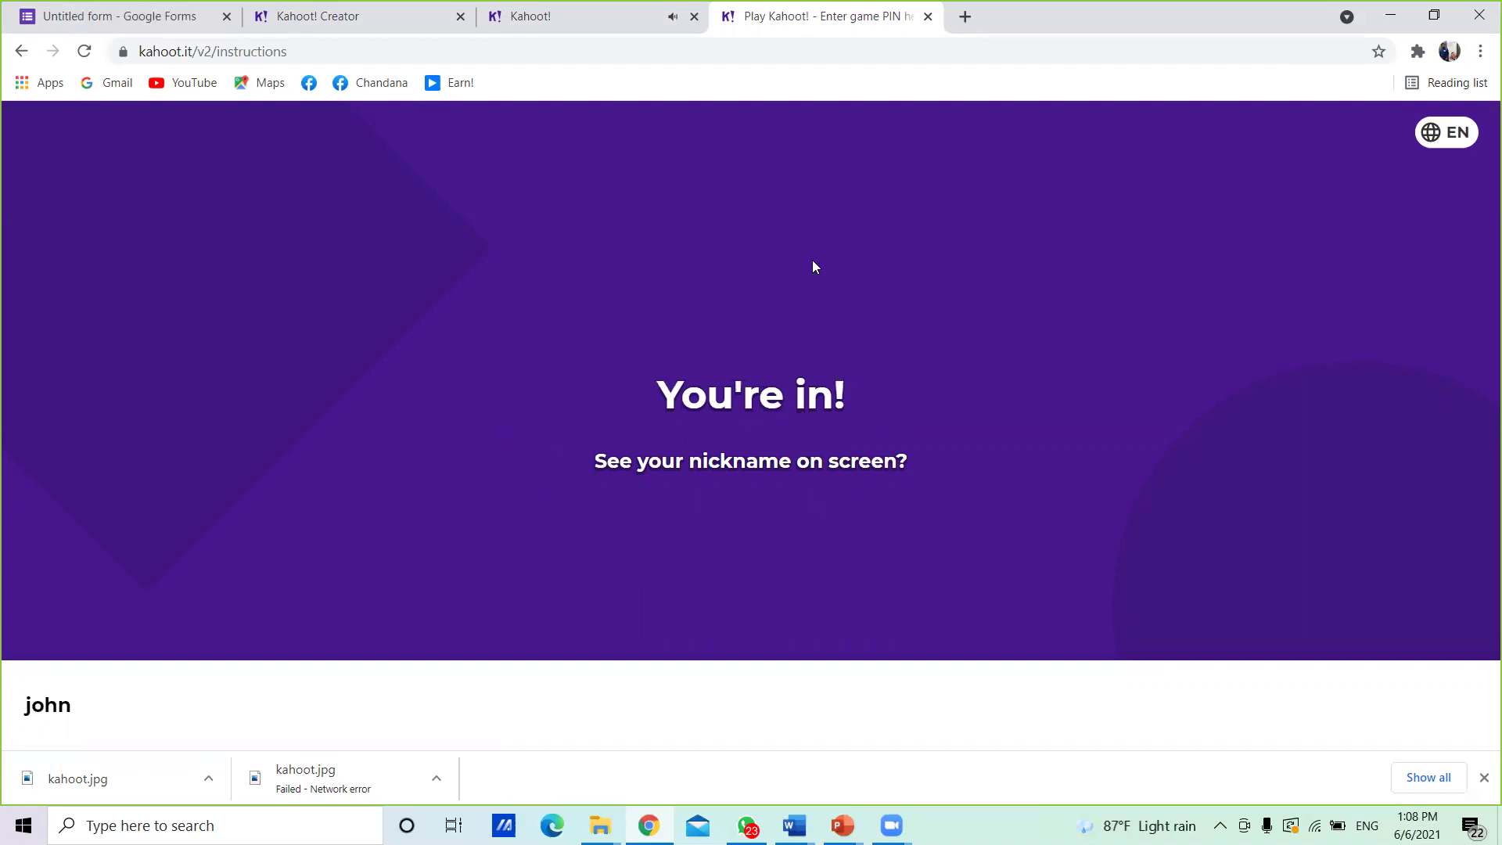
- Start the game from the host lobby and answer the 5+7 question as the player with the green square
{"action": "left_click", "coordinate": [547, 14]}
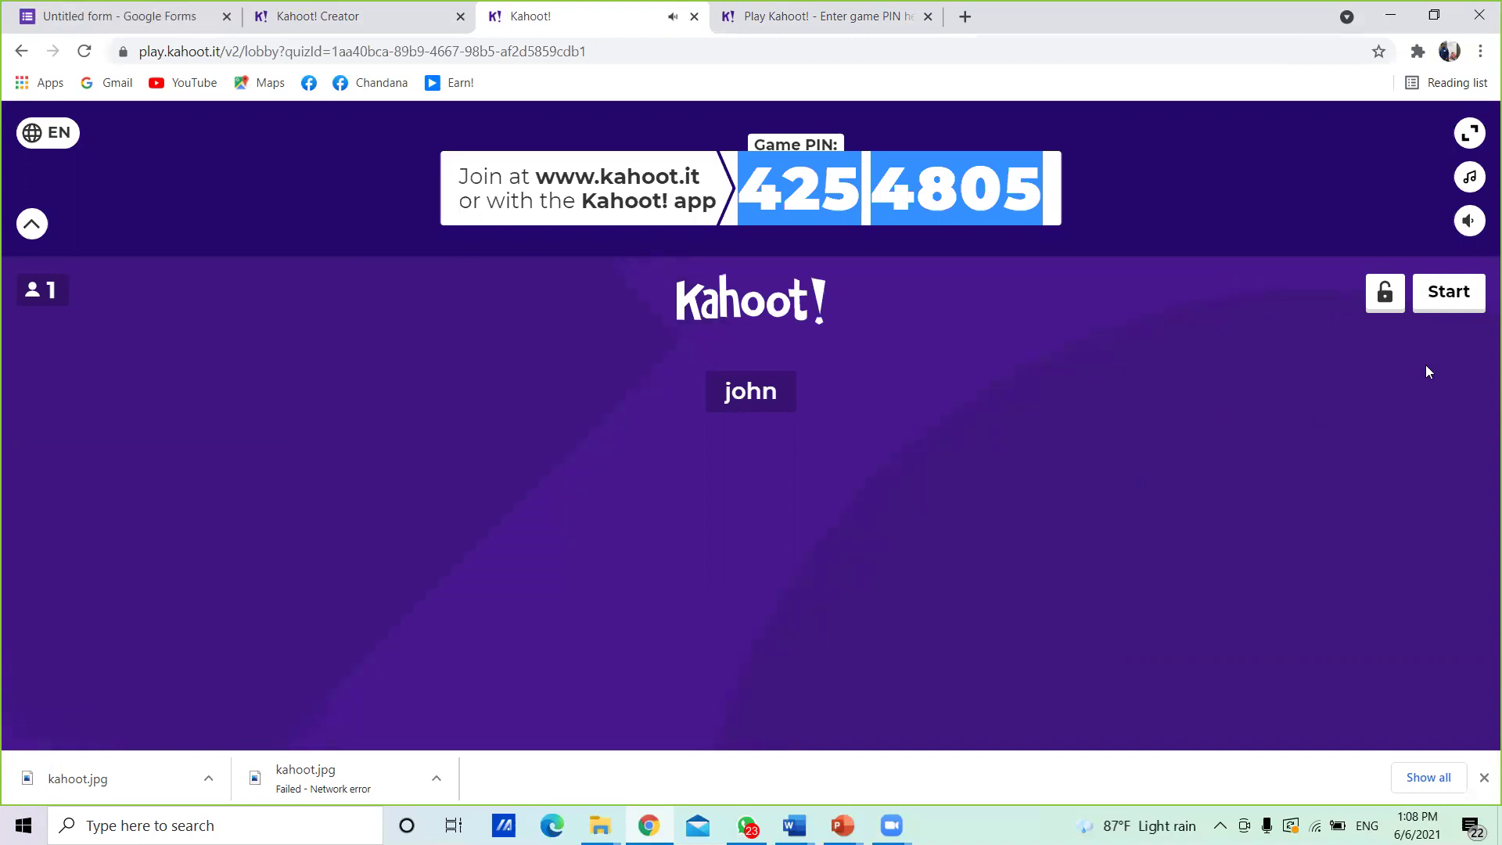
{"action": "left_click", "coordinate": [1446, 302]}
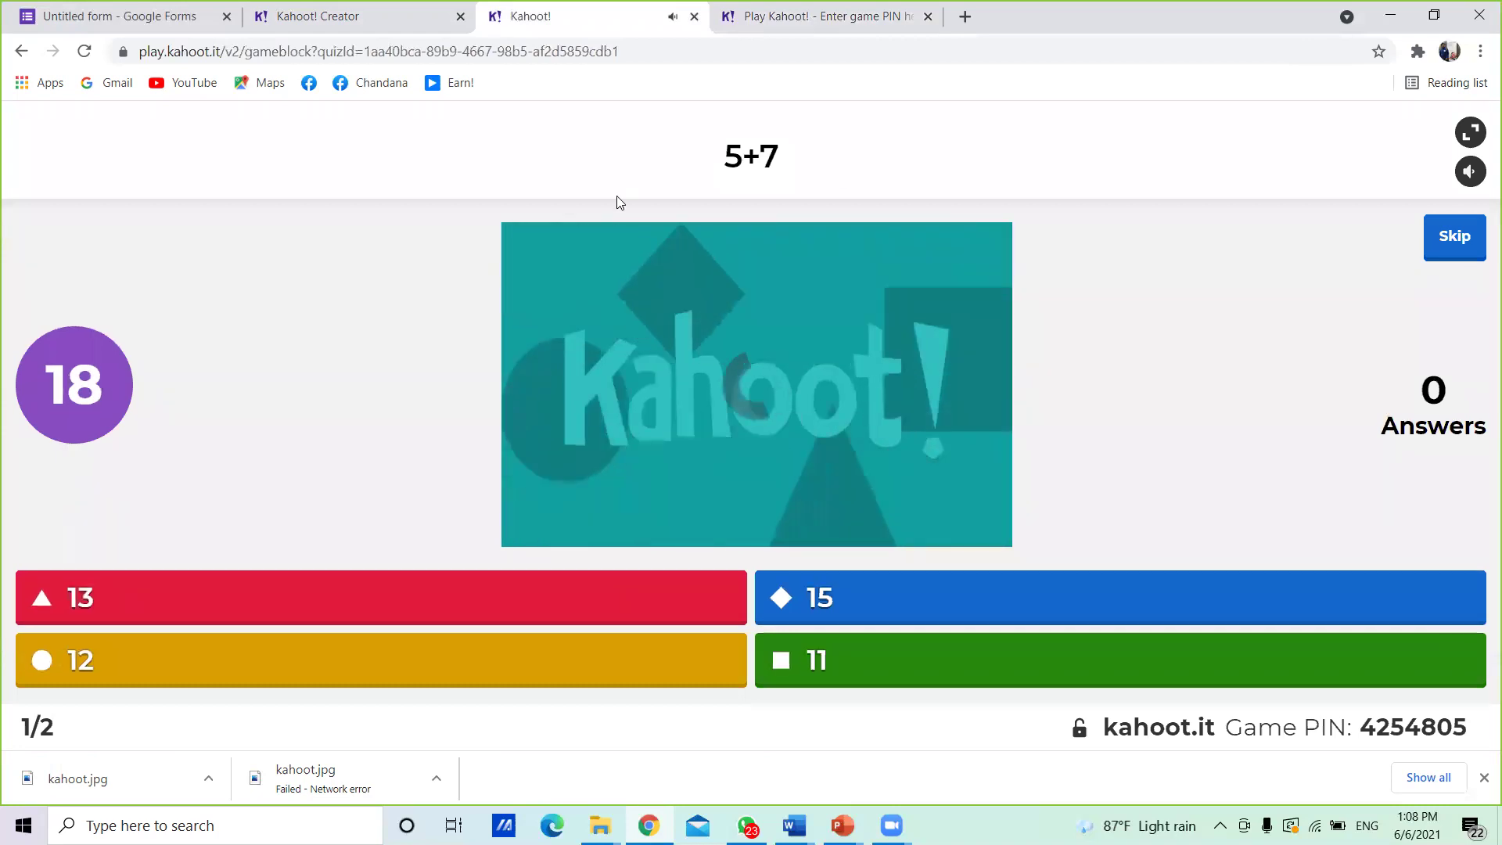
{"action": "left_click", "coordinate": [764, 14]}
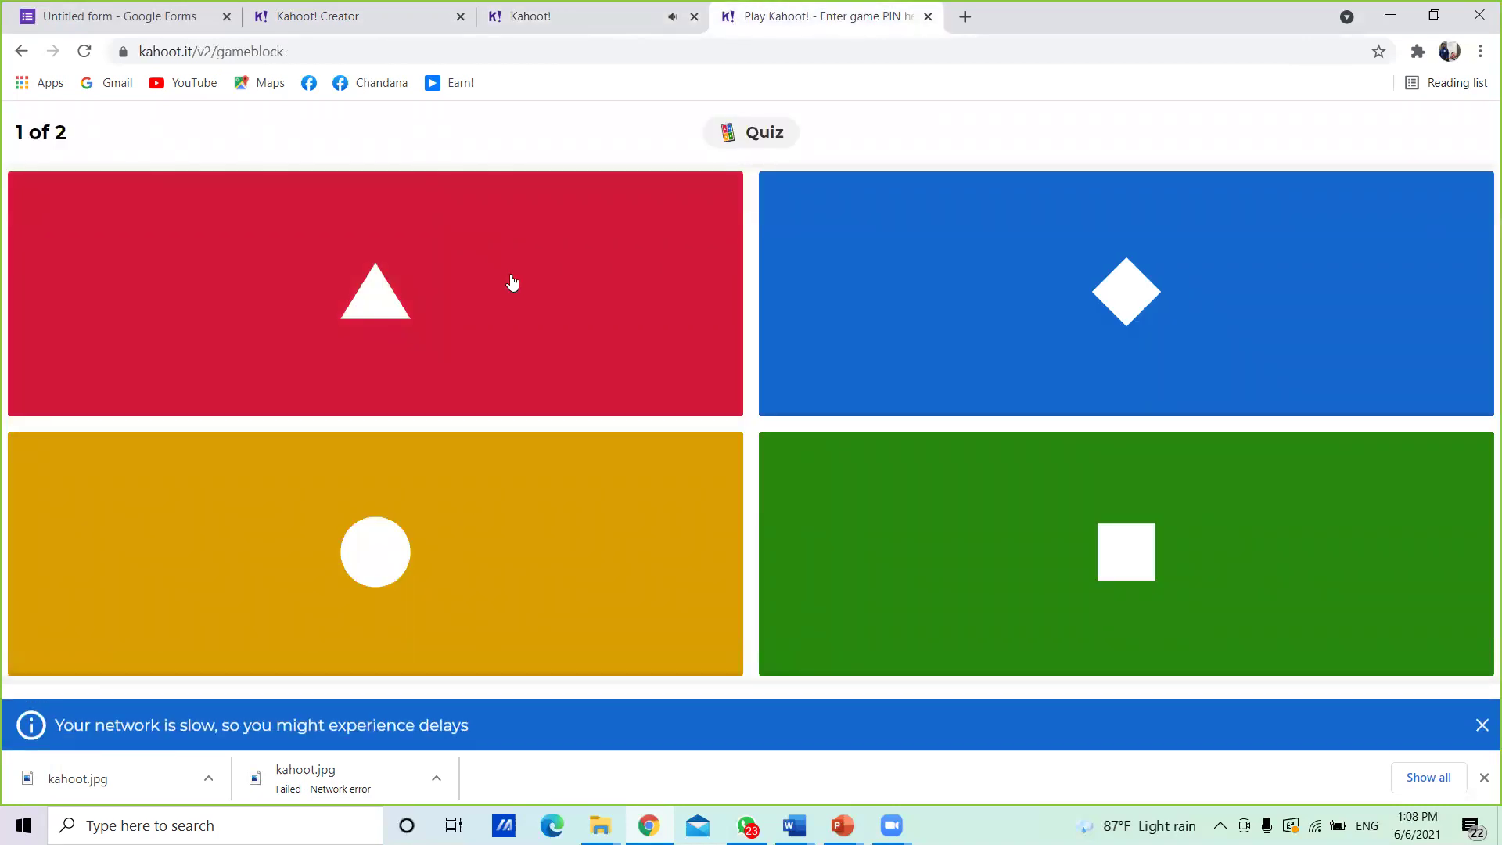
{"action": "left_click", "coordinate": [1002, 539]}
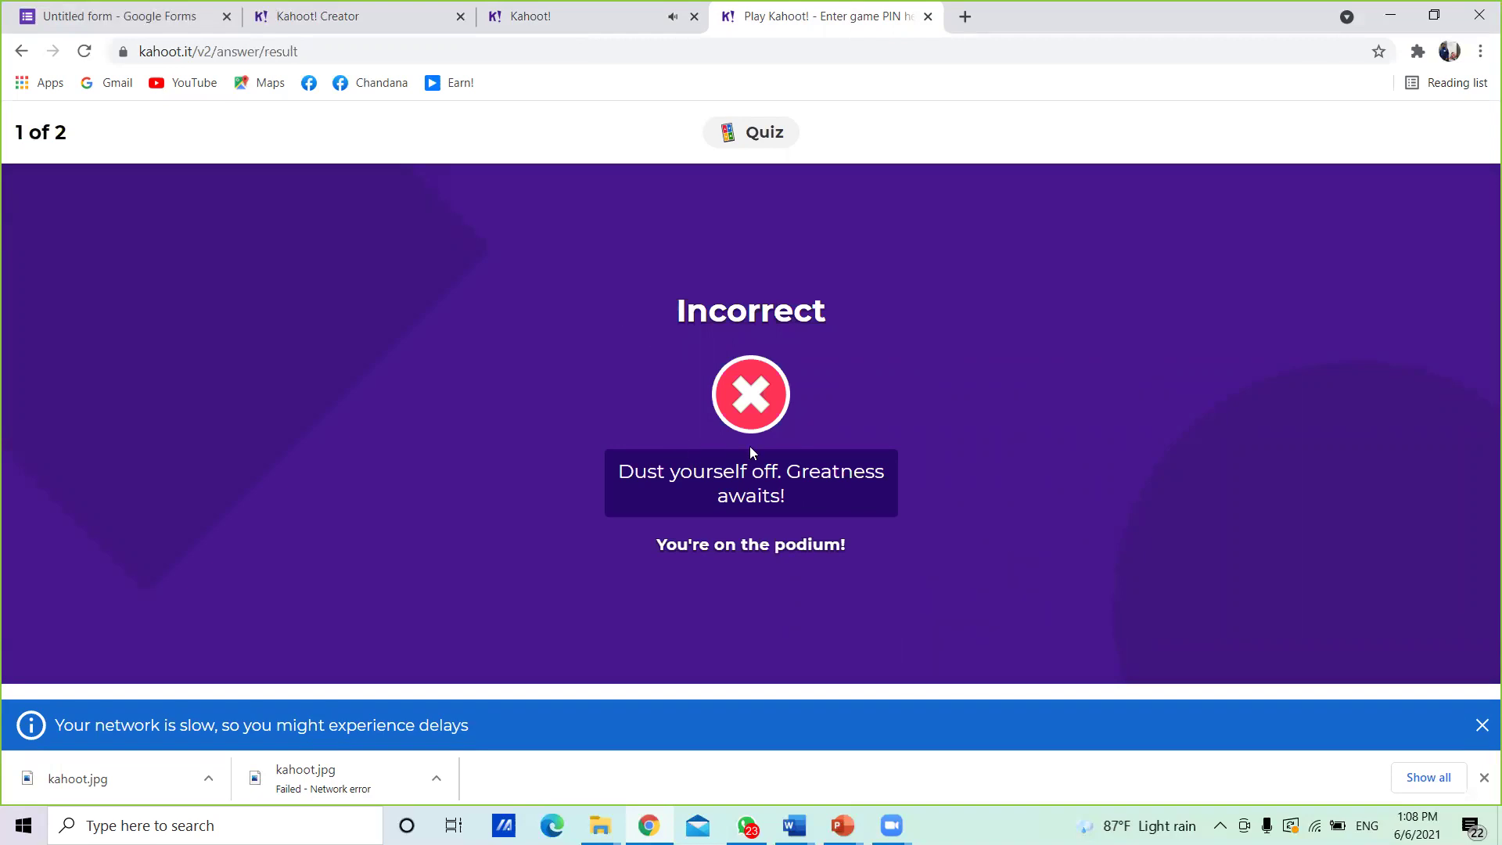
- Advance the host game past the first question's results and the scoreboard to the second question
{"action": "left_click", "coordinate": [604, 17]}
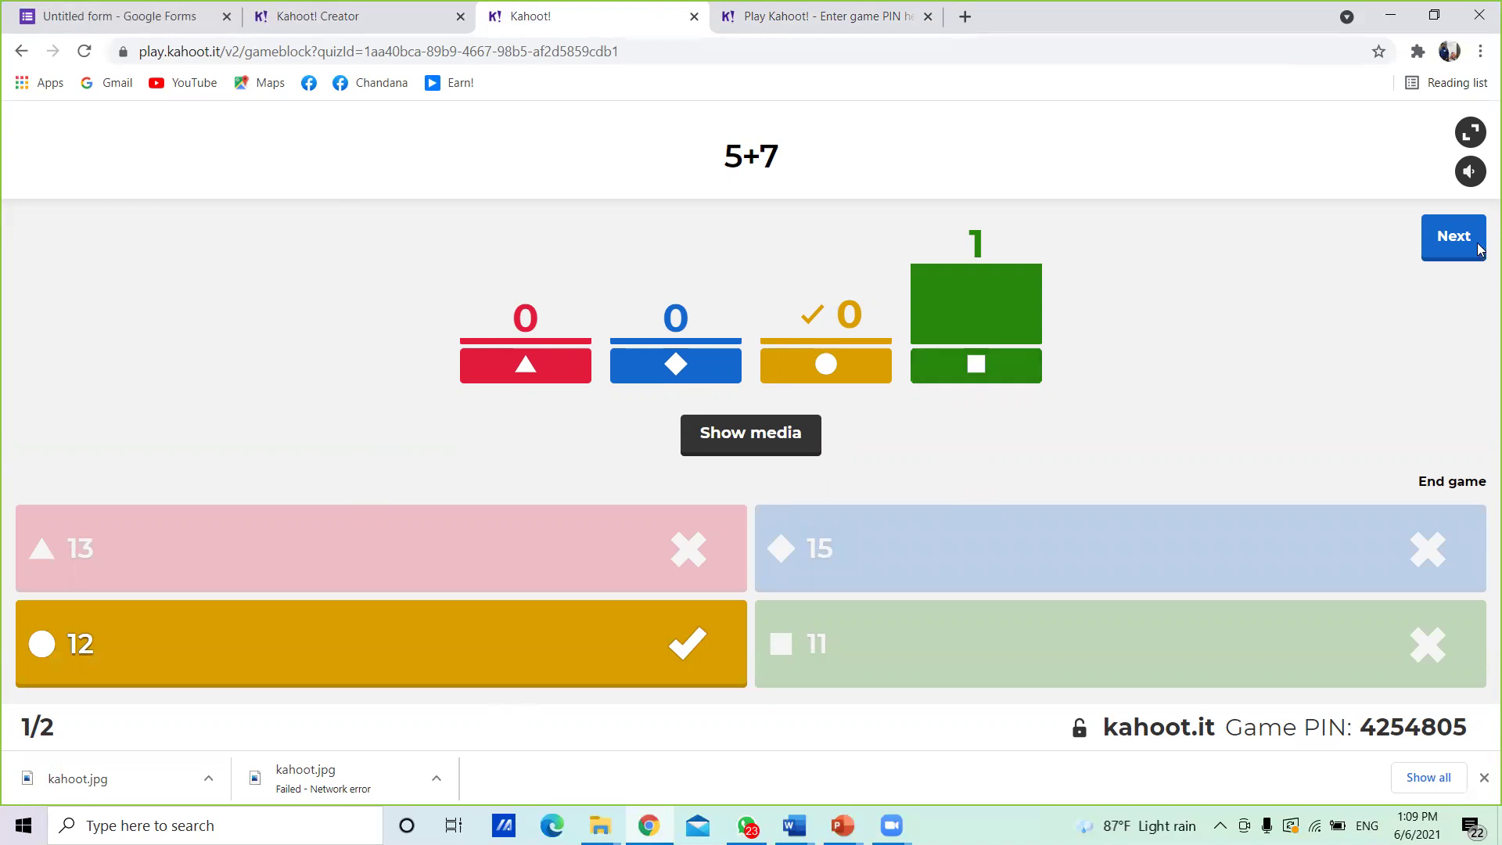
{"action": "left_click", "coordinate": [1453, 240]}
{"action": "left_click", "coordinate": [1454, 241]}
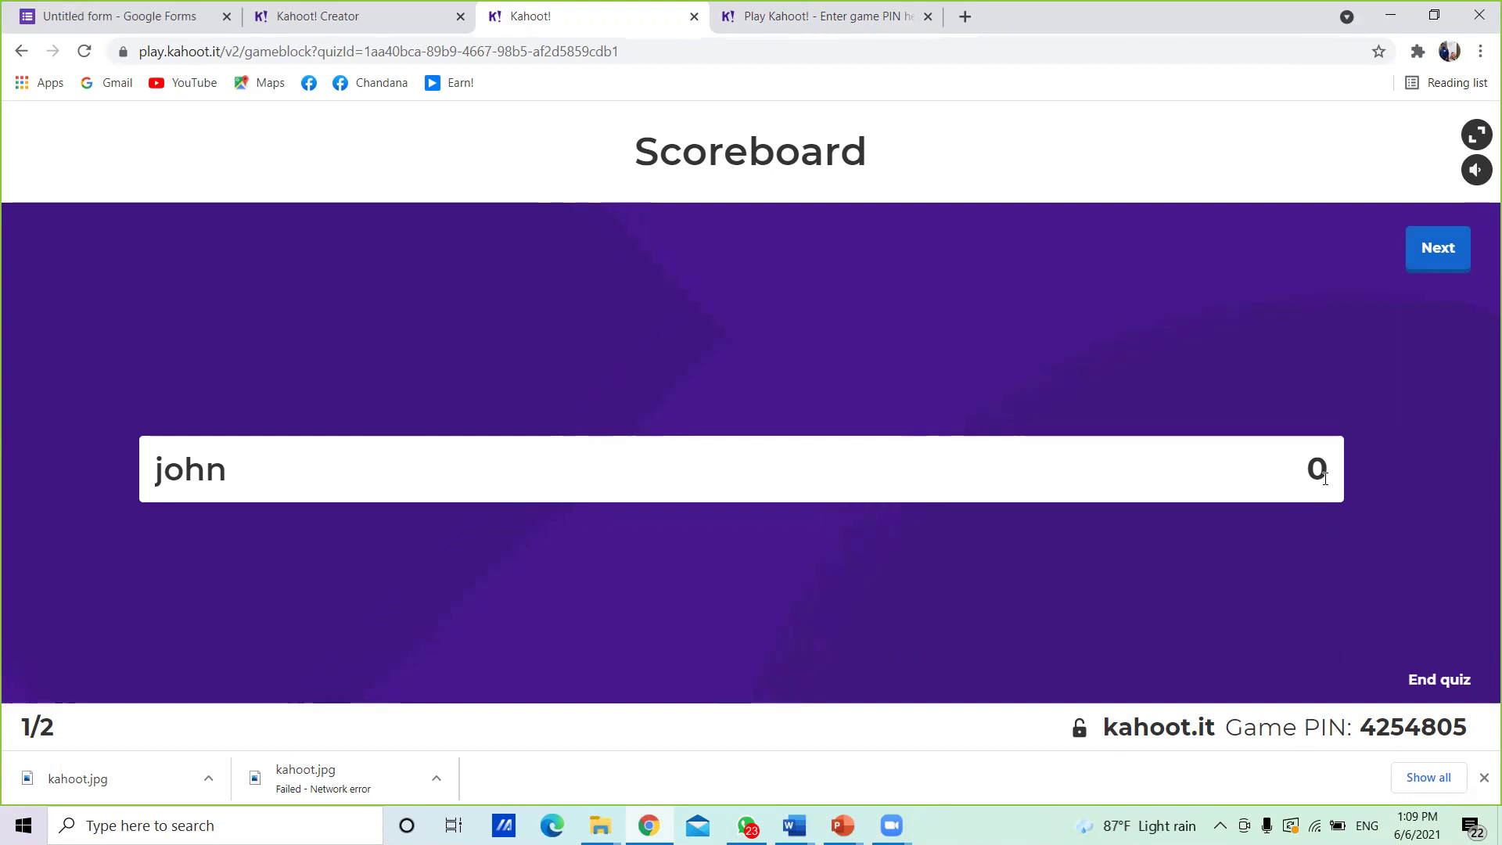
{"action": "left_click", "coordinate": [1449, 252]}
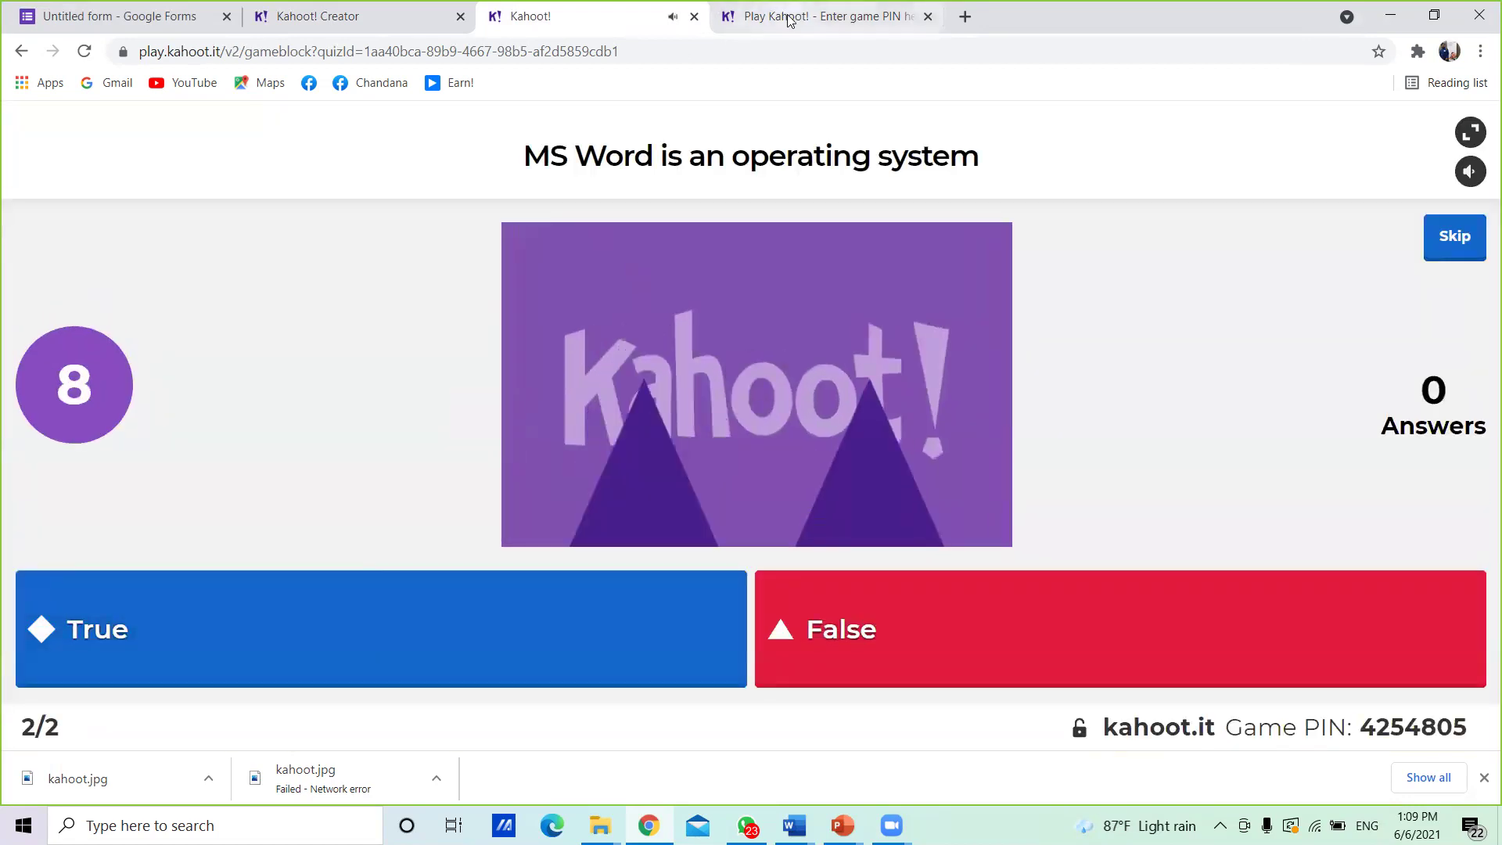
- Answer the second question as the player with the red triangle for False, and advance the host game to the final podium
{"action": "left_click", "coordinate": [789, 20]}
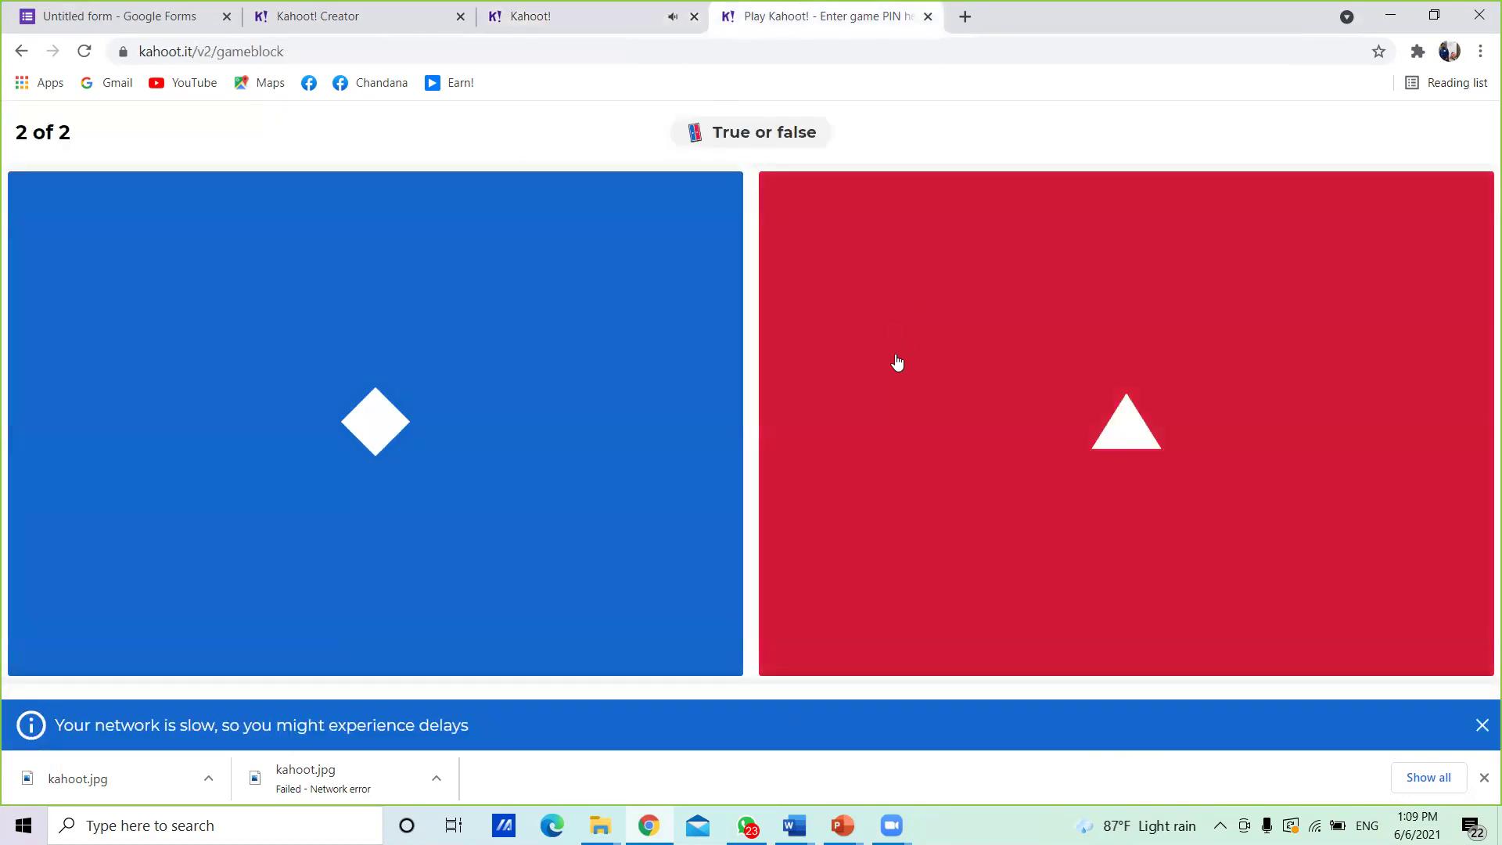
{"action": "left_click", "coordinate": [1150, 404]}
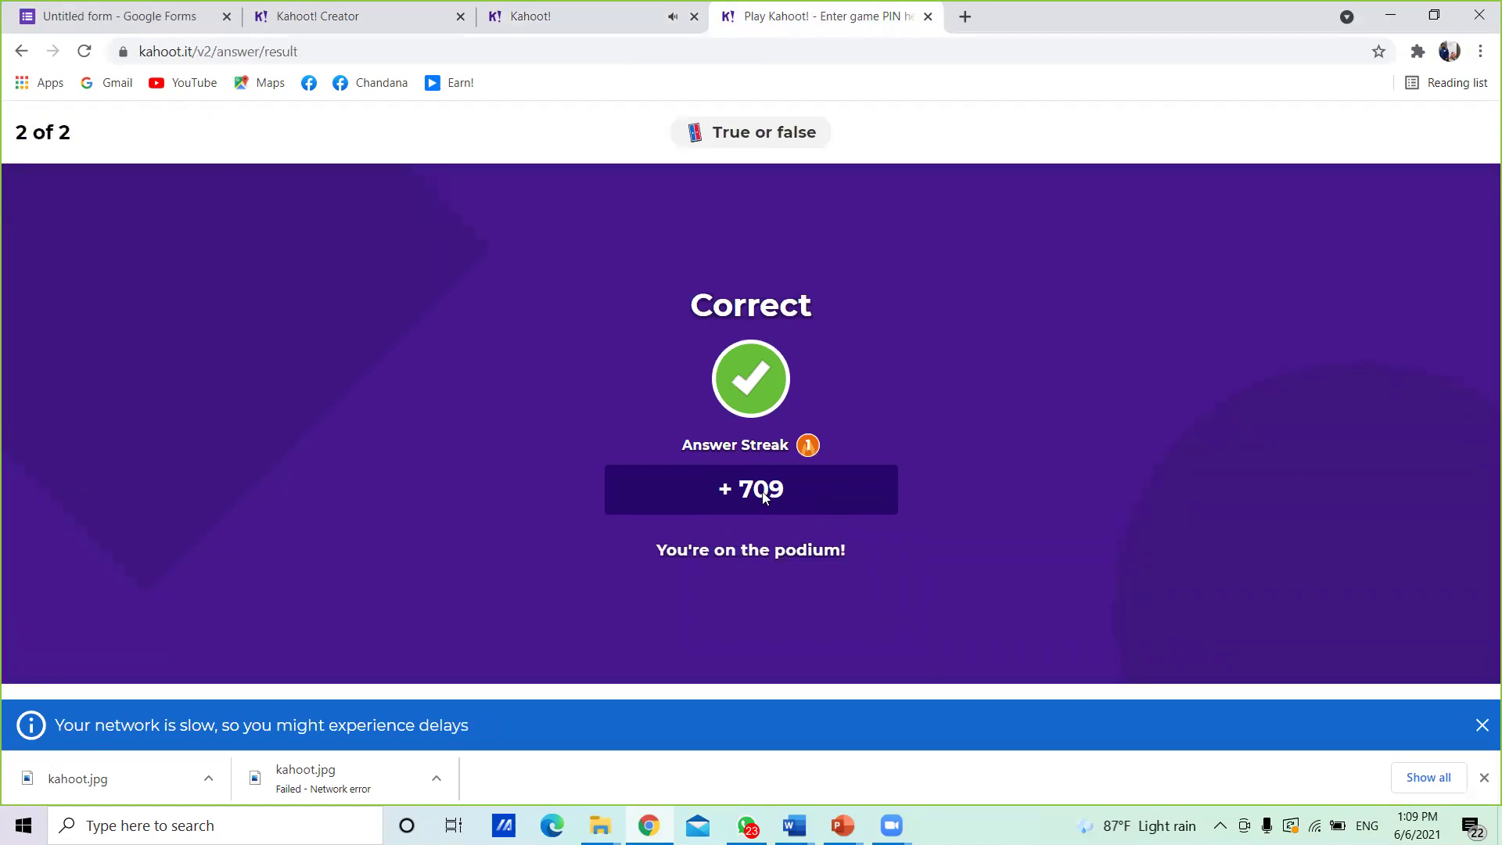
{"action": "left_click", "coordinate": [621, 12]}
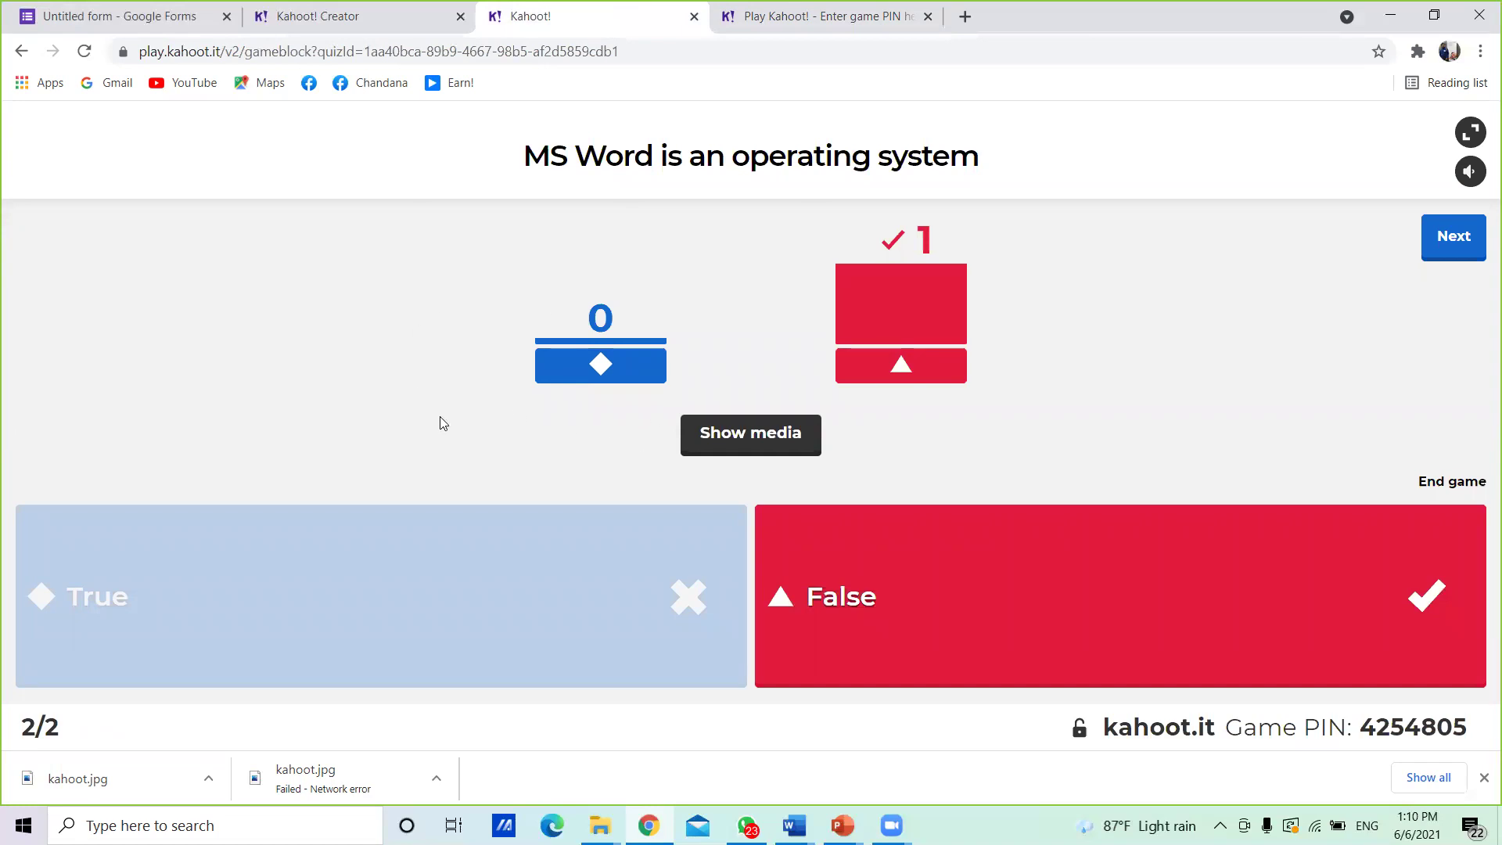
{"action": "left_click", "coordinate": [1457, 247]}
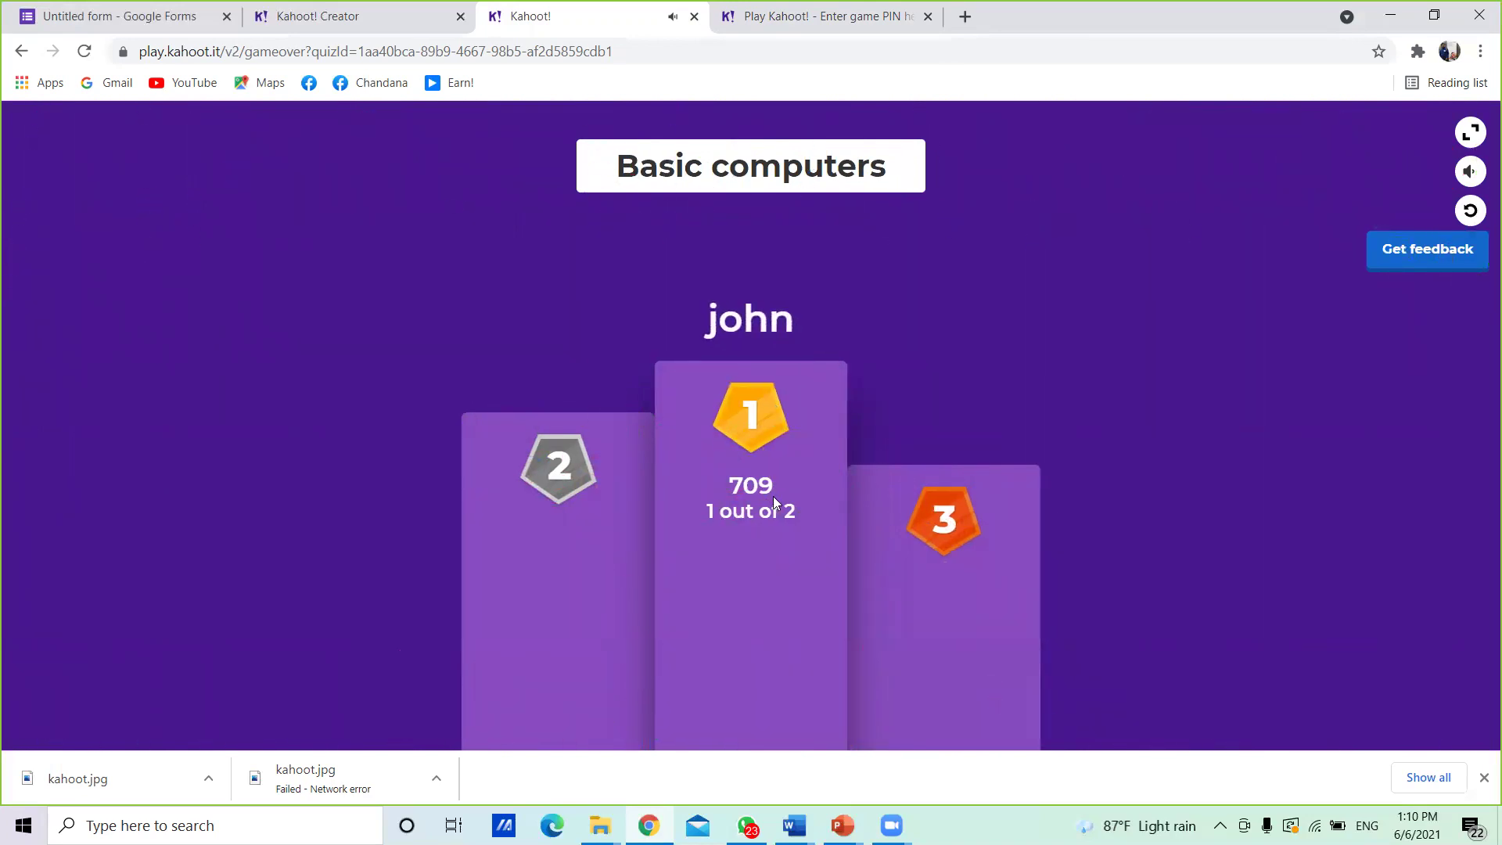
- Leave the finished game and close both the host and player tabs to return to the kahoot library
{"action": "left_click", "coordinate": [694, 16]}
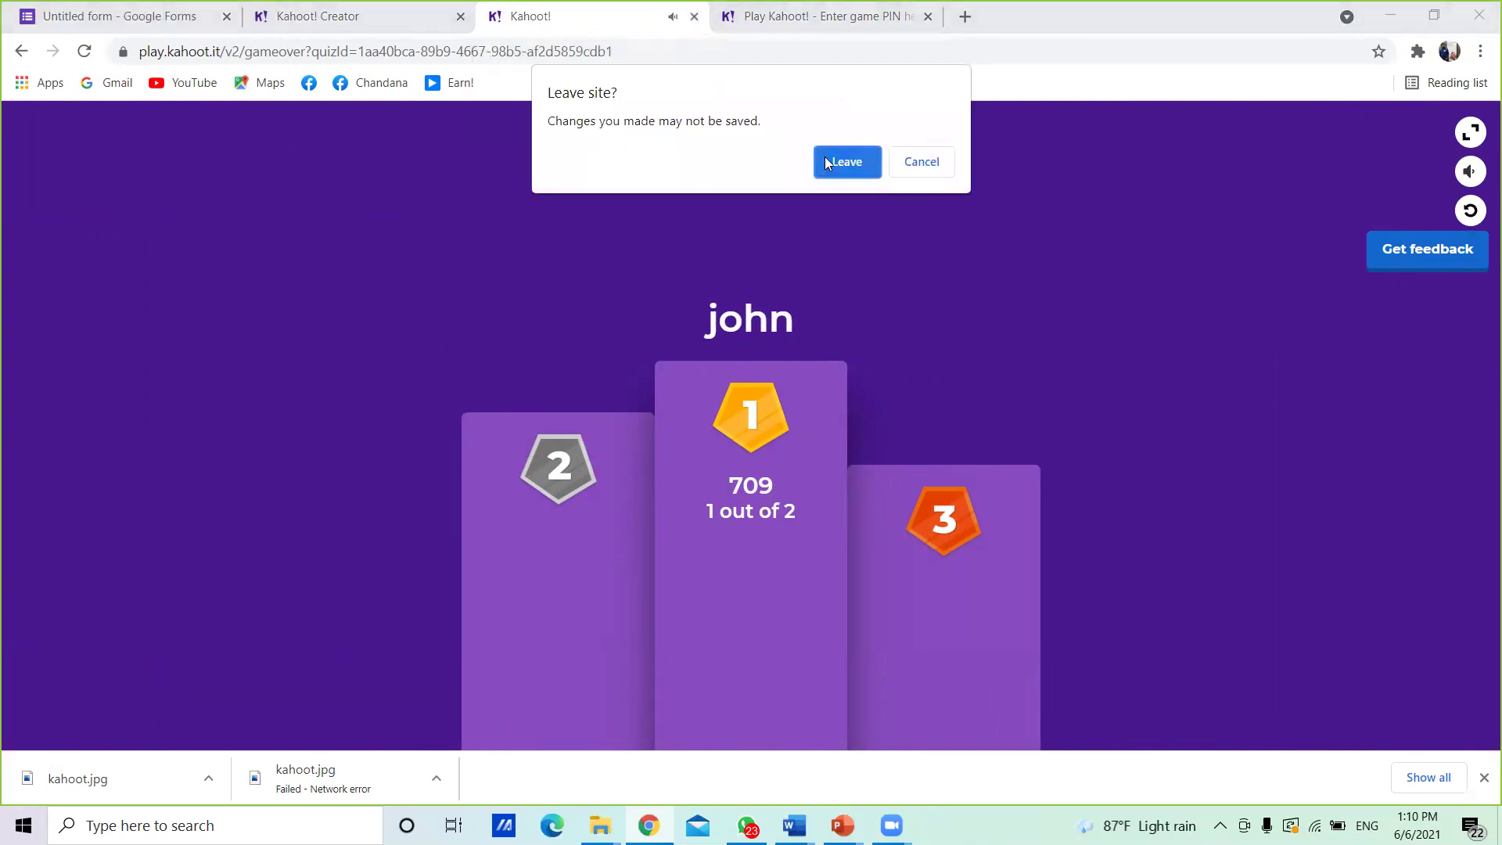
{"action": "left_click", "coordinate": [826, 160]}
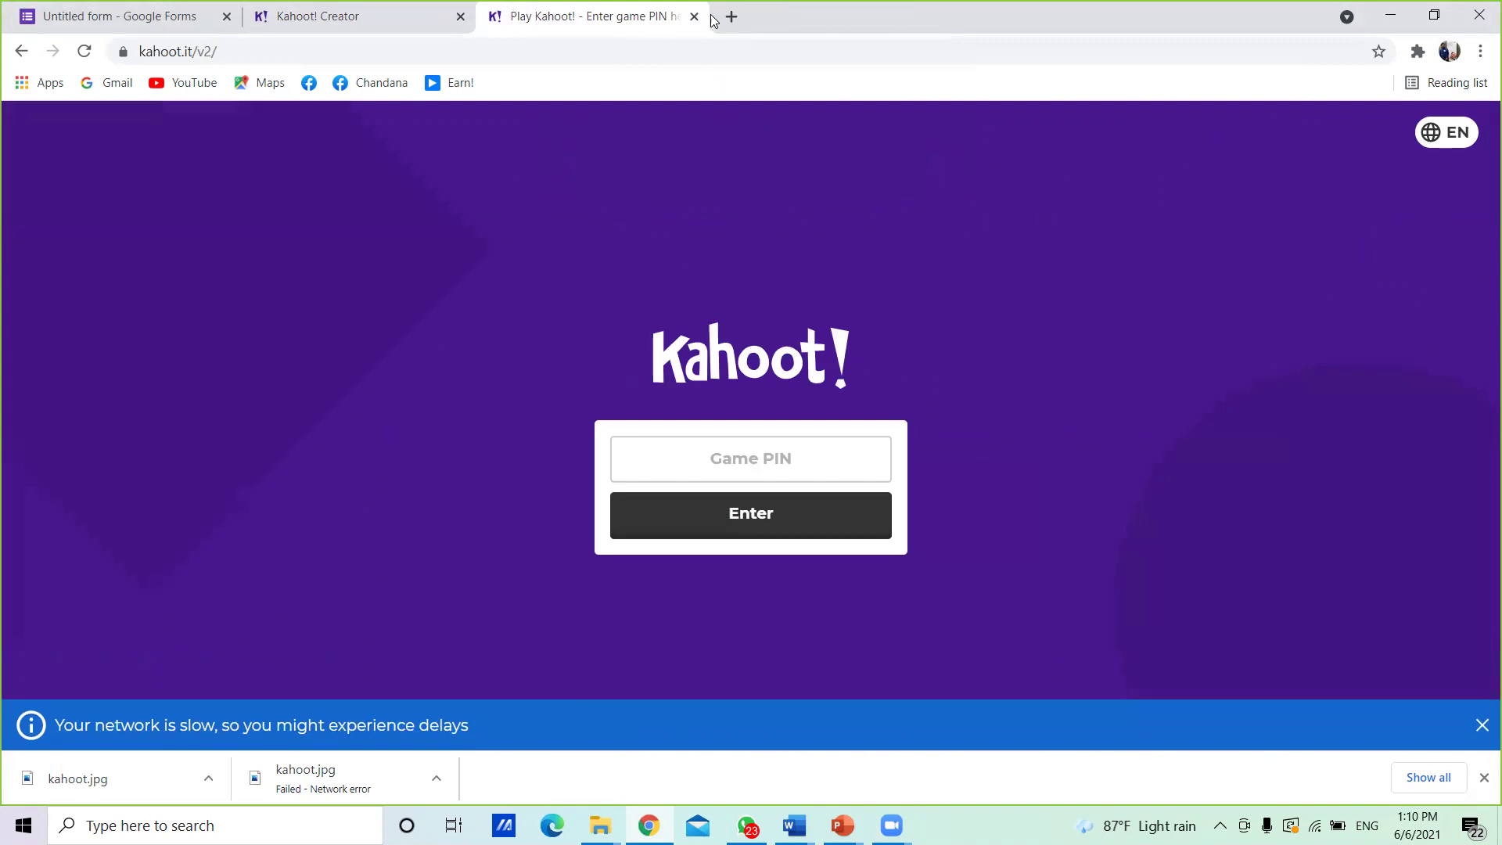
{"action": "left_click", "coordinate": [694, 16]}
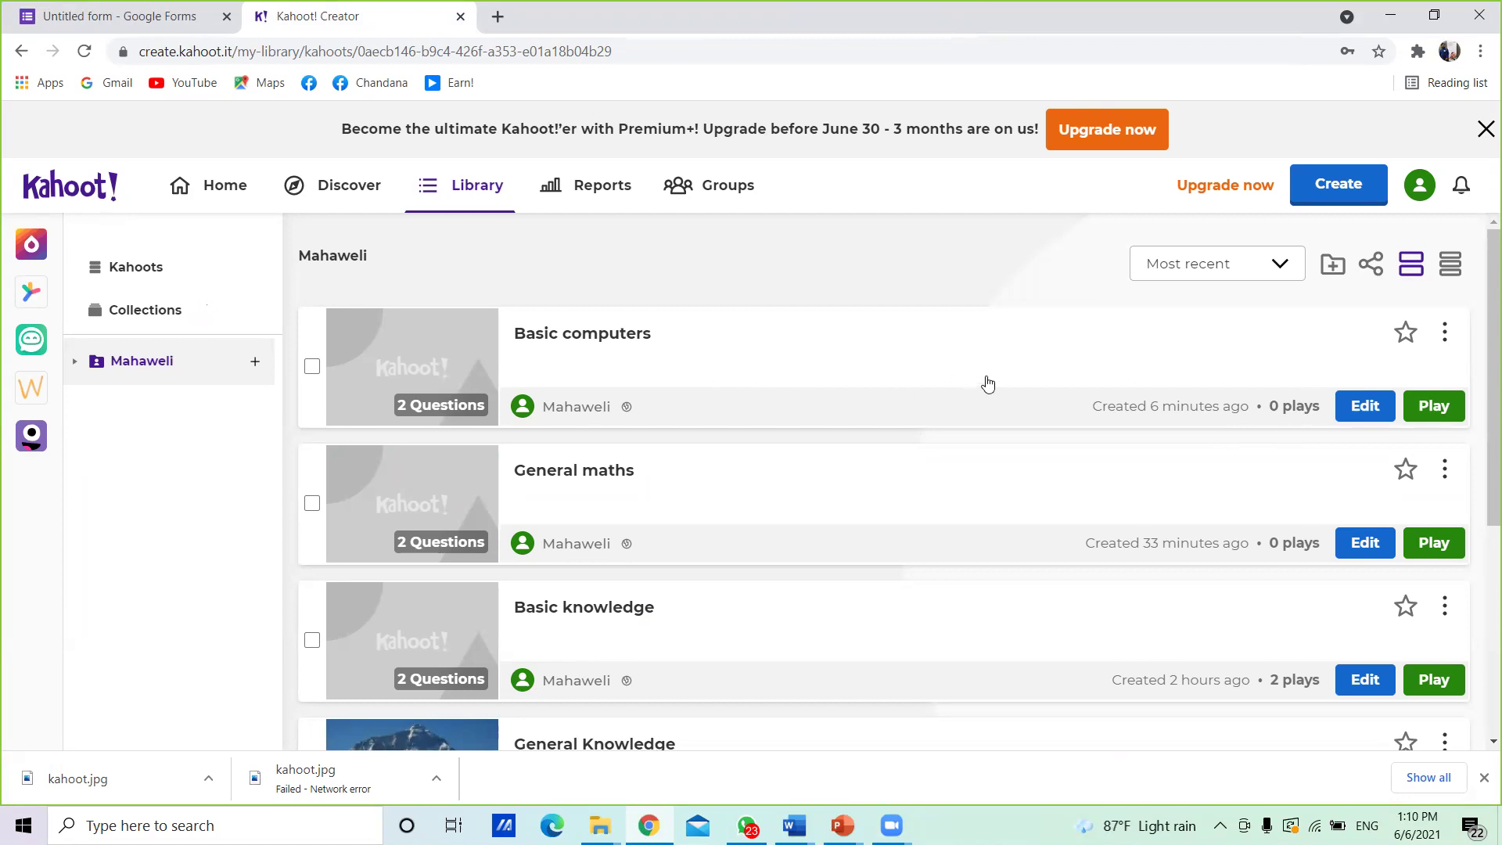
- Assign the Basic computers kahoot as a self-paced challenge with the deadline date Thu 10 Jun, and create it
{"action": "left_click", "coordinate": [1437, 405]}
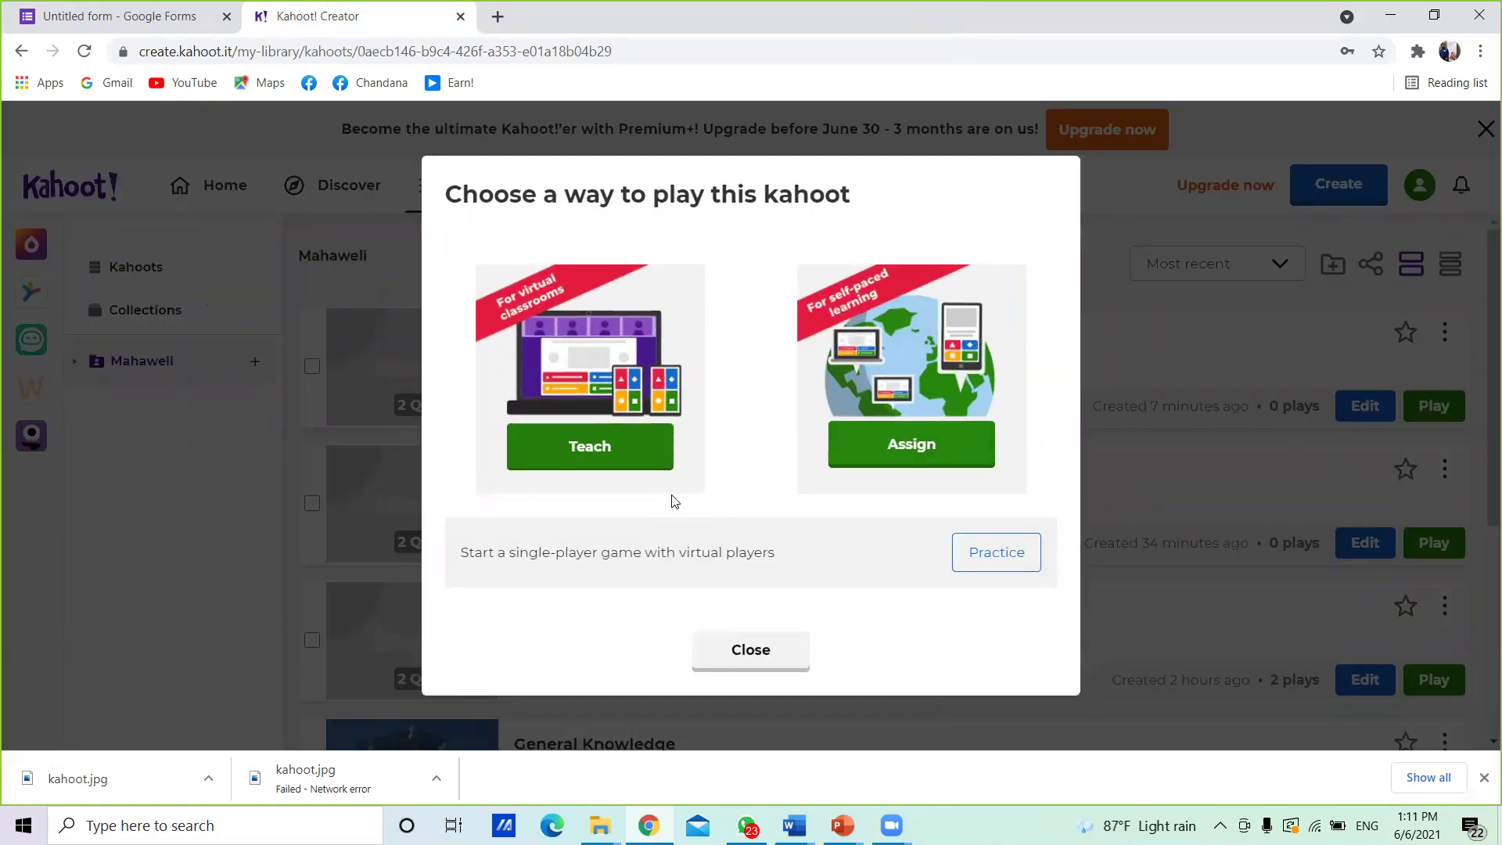
{"action": "left_click", "coordinate": [917, 463]}
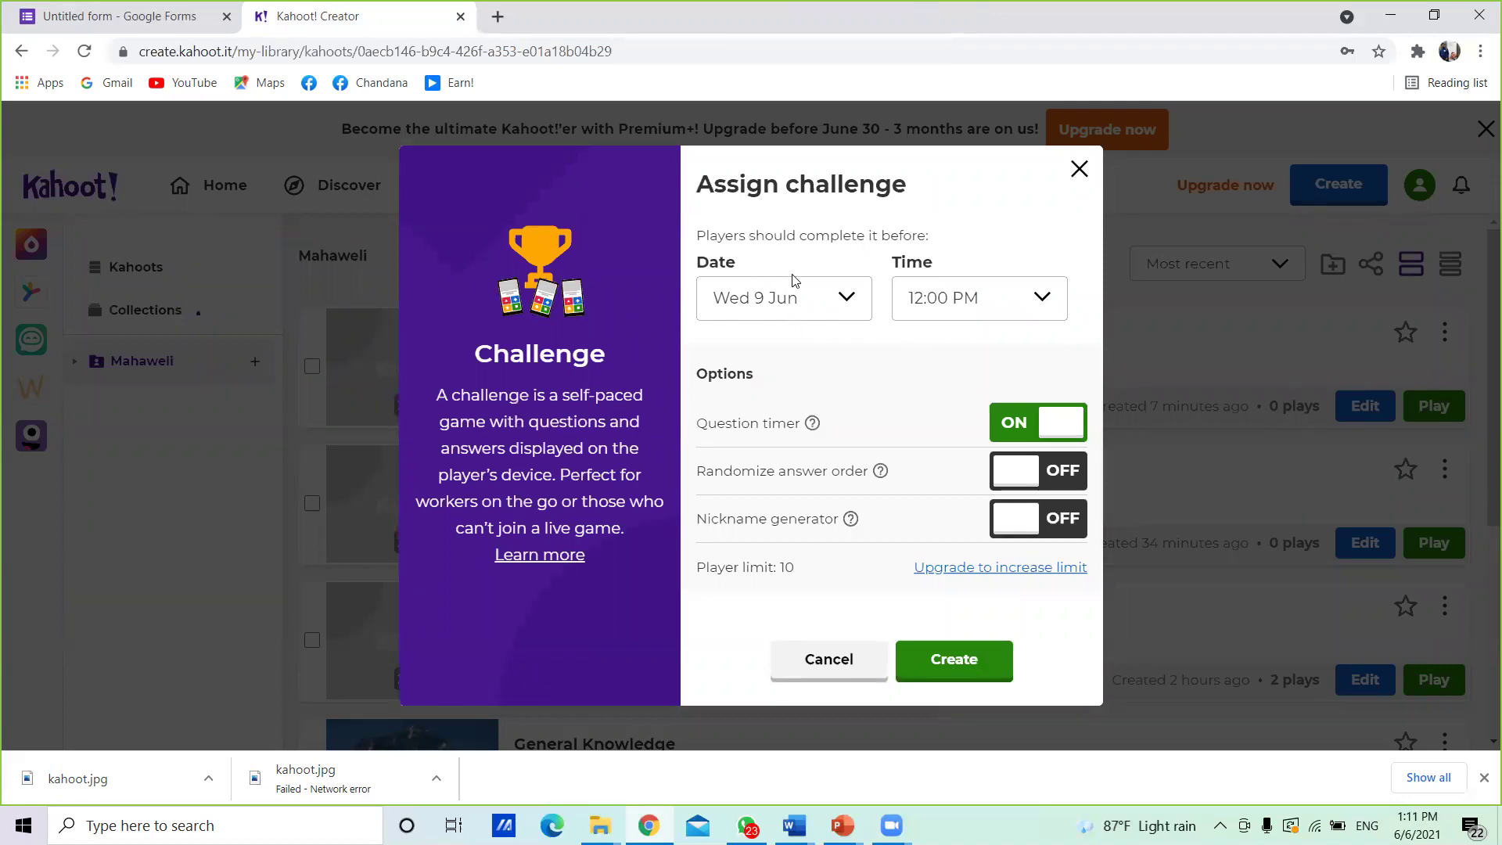
{"action": "left_click", "coordinate": [834, 296]}
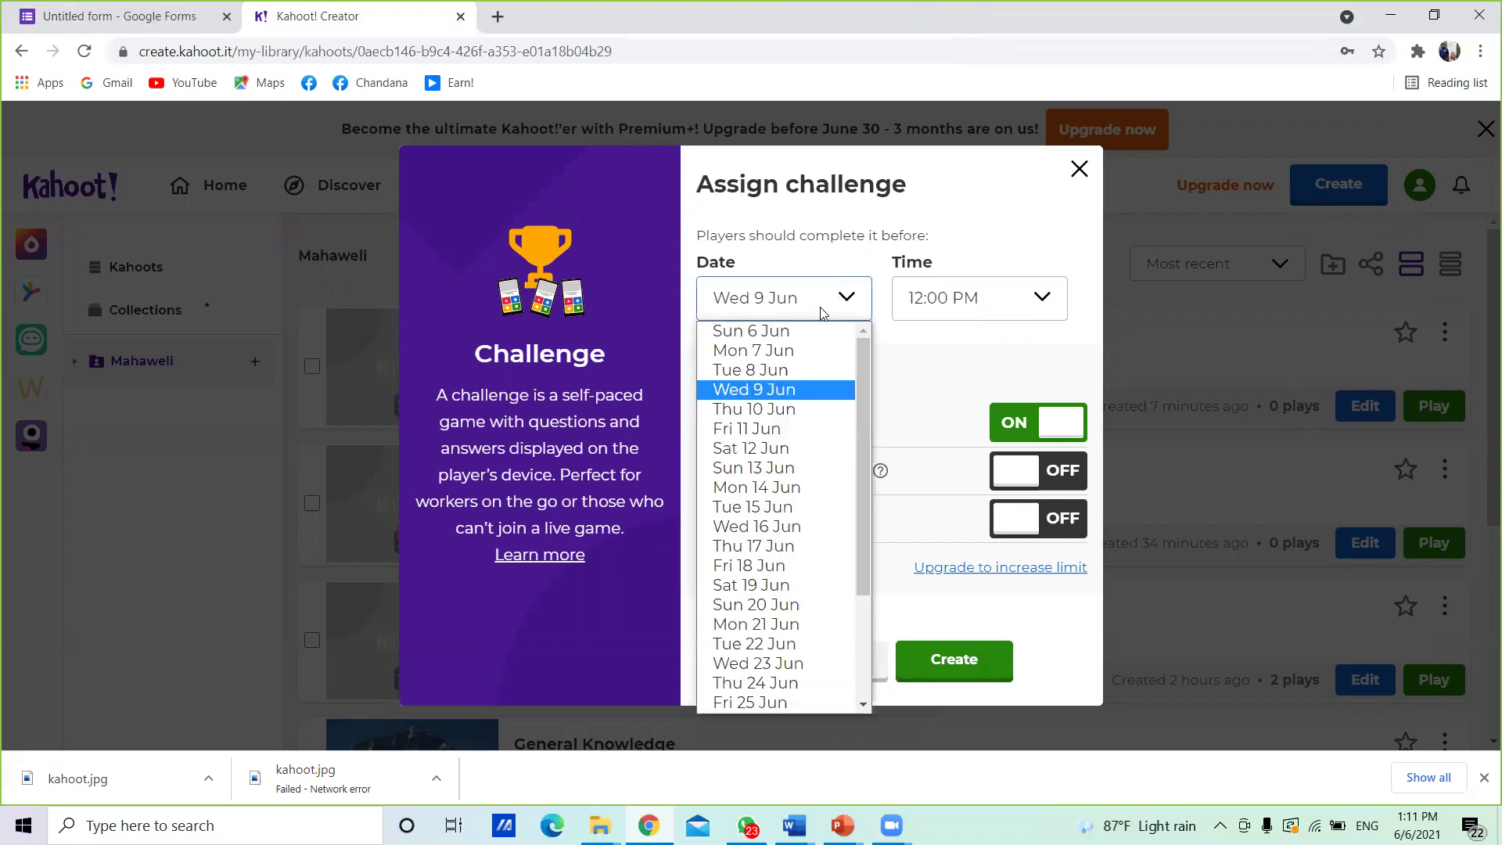
{"action": "left_click", "coordinate": [777, 411]}
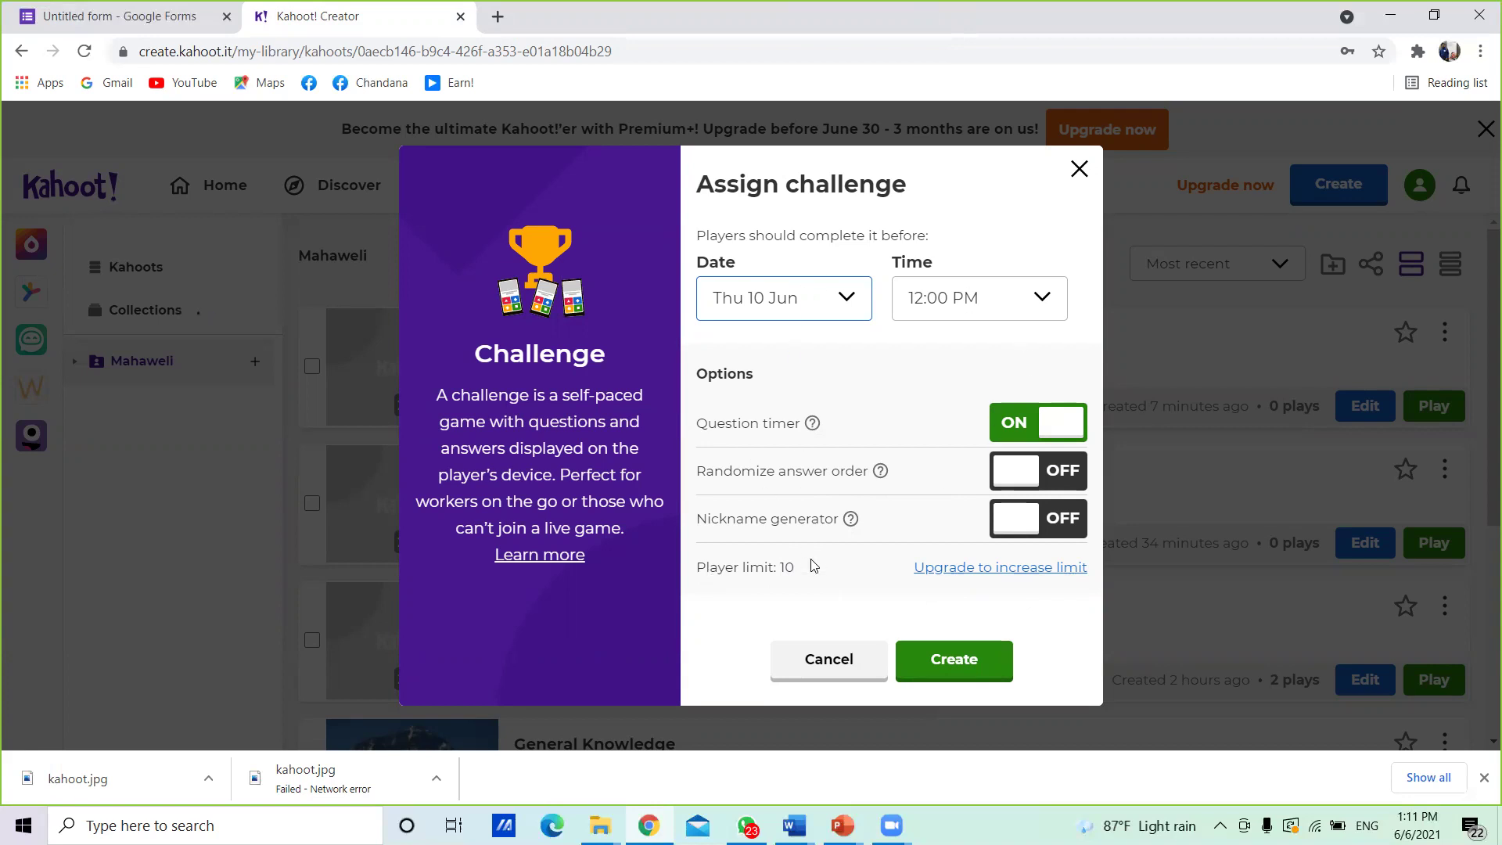
{"action": "left_click", "coordinate": [939, 657]}
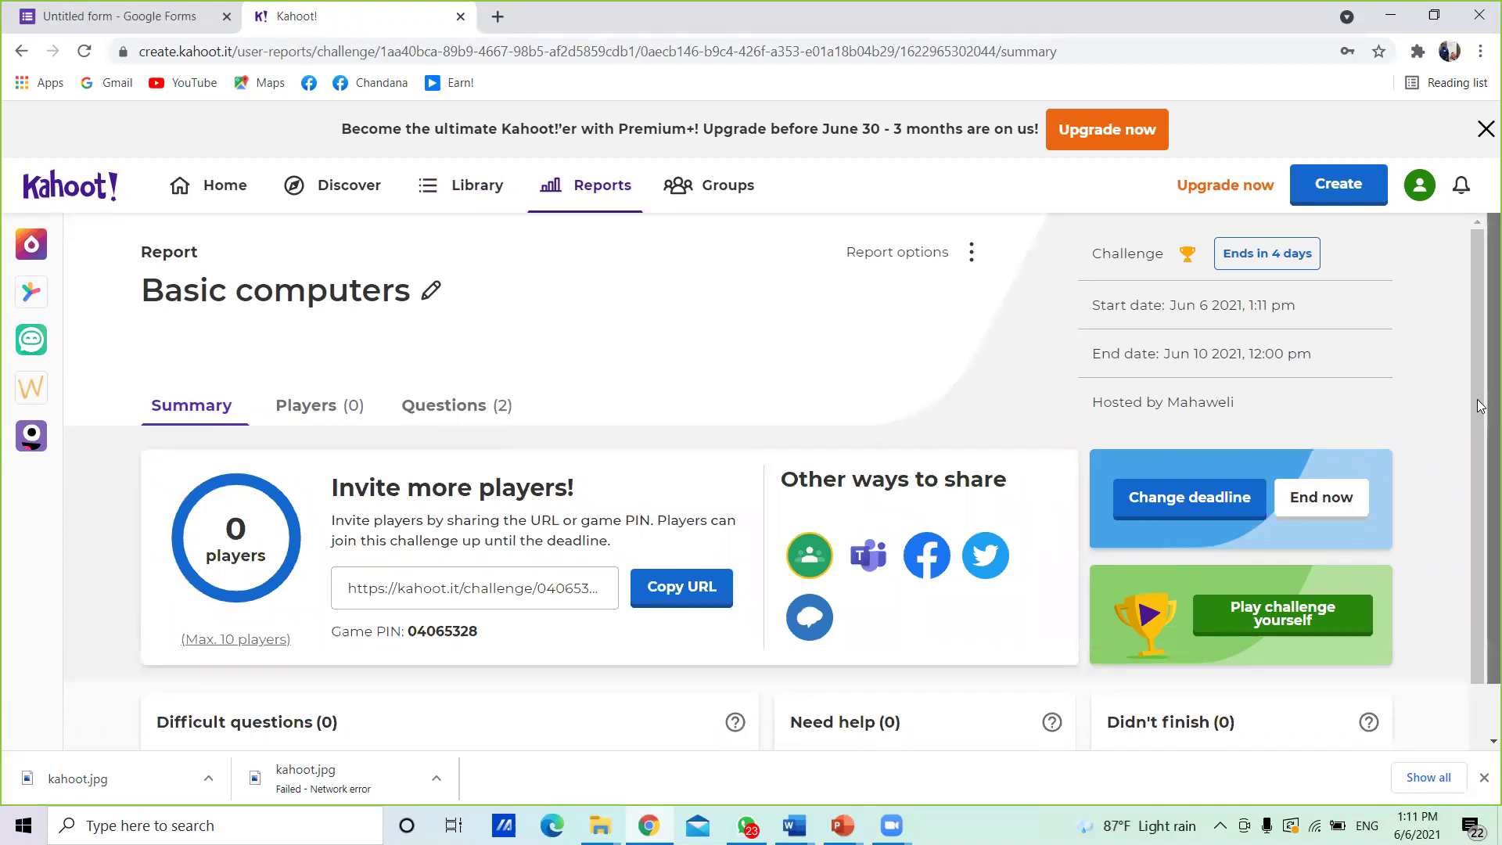
- Copy the challenge's invitation URL from the Basic computers report summary
{"action": "scroll", "coordinate": [1481, 451], "scroll_direction": "down", "scroll_amount": 1}
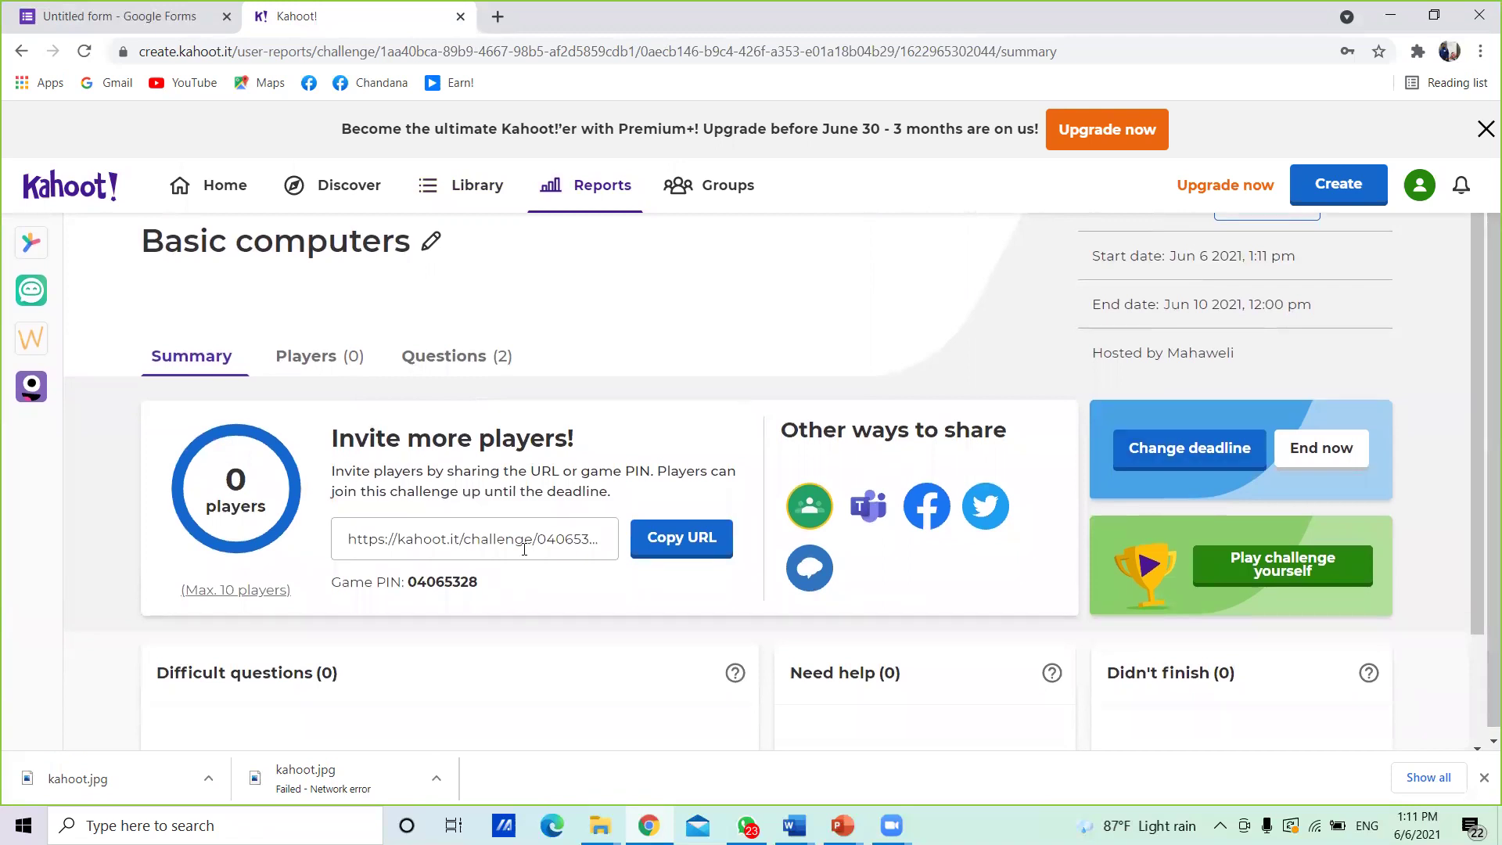
{"action": "left_click", "coordinate": [346, 540]}
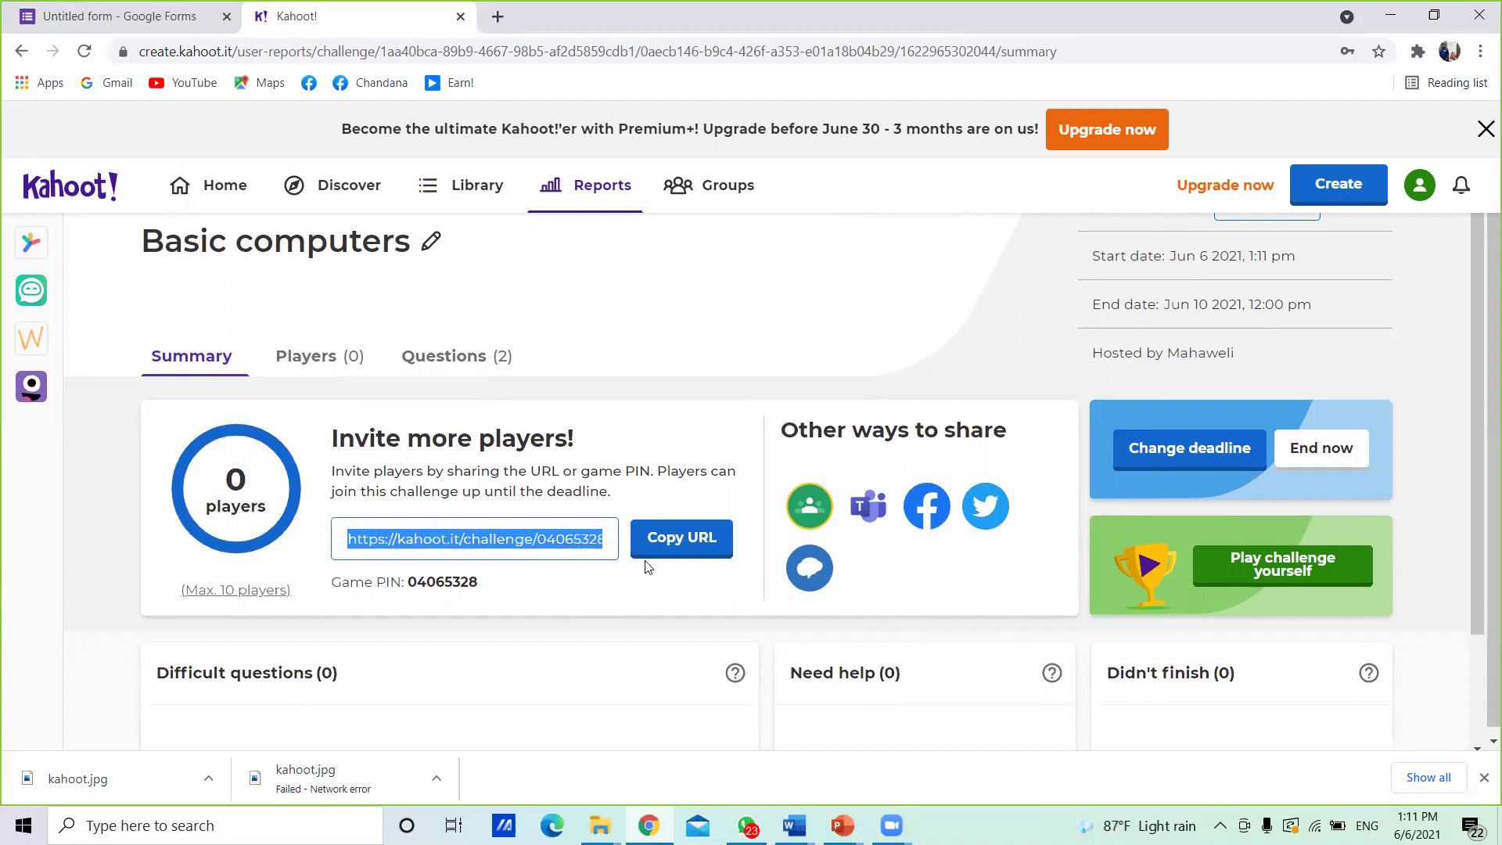
{"action": "left_click", "coordinate": [682, 540]}
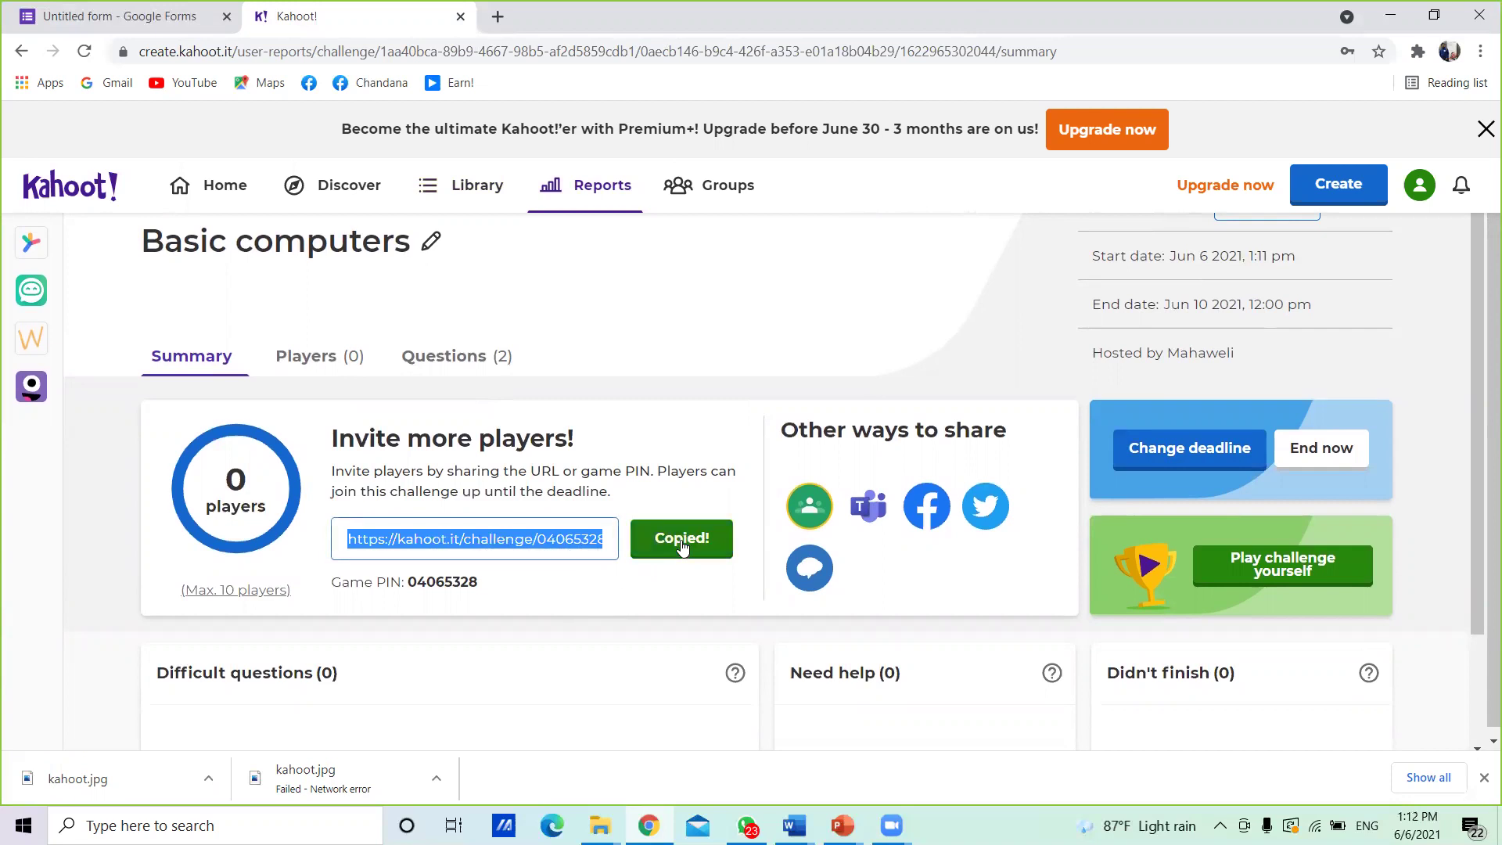
{"action": "left_click", "coordinate": [653, 675]}
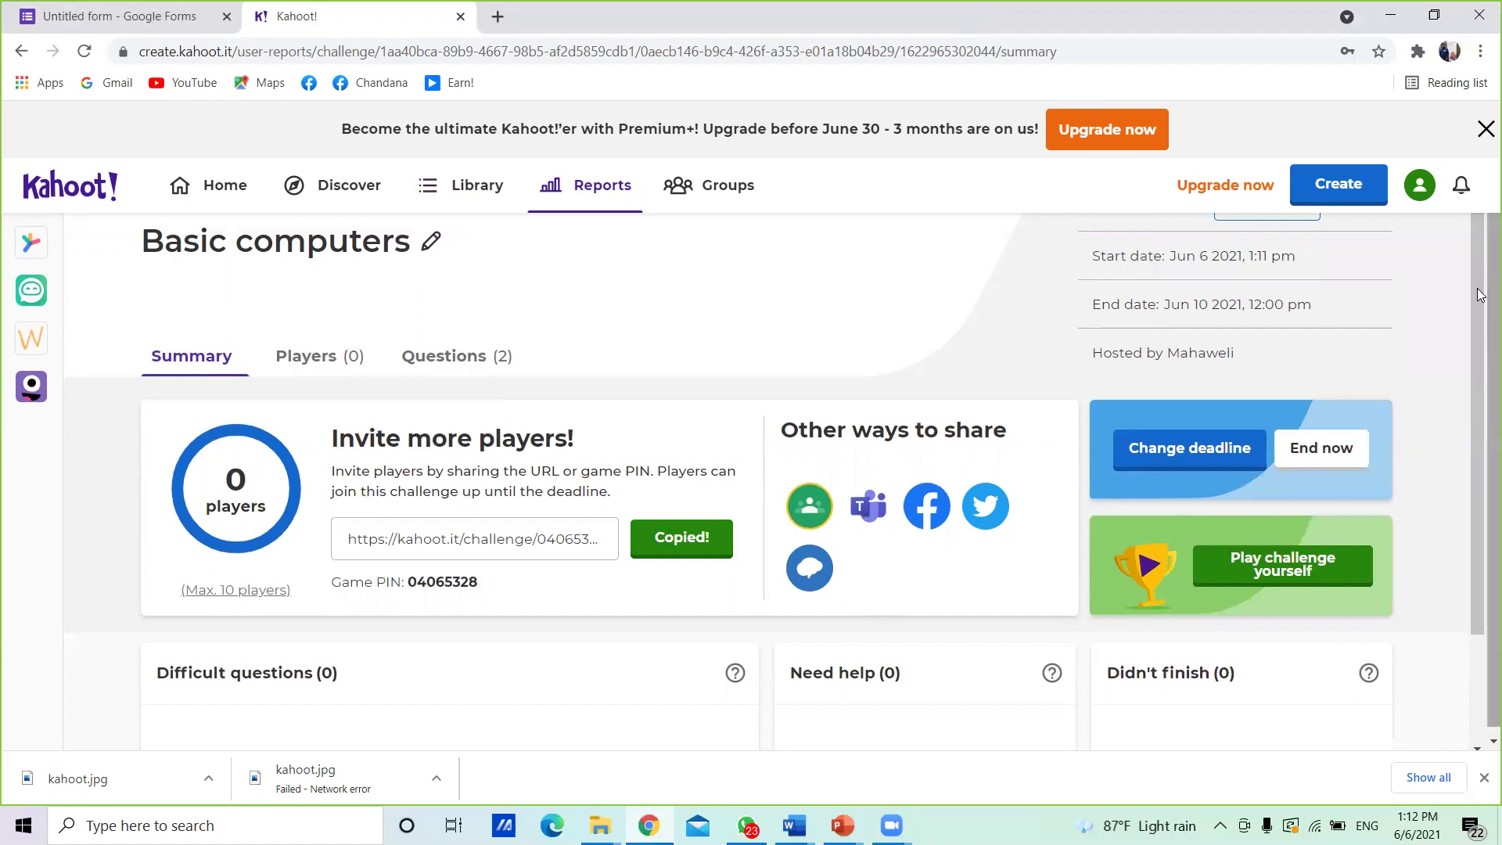
{"action": "left_click_drag", "start_coordinate": [1481, 356], "coordinate": [1481, 364]}
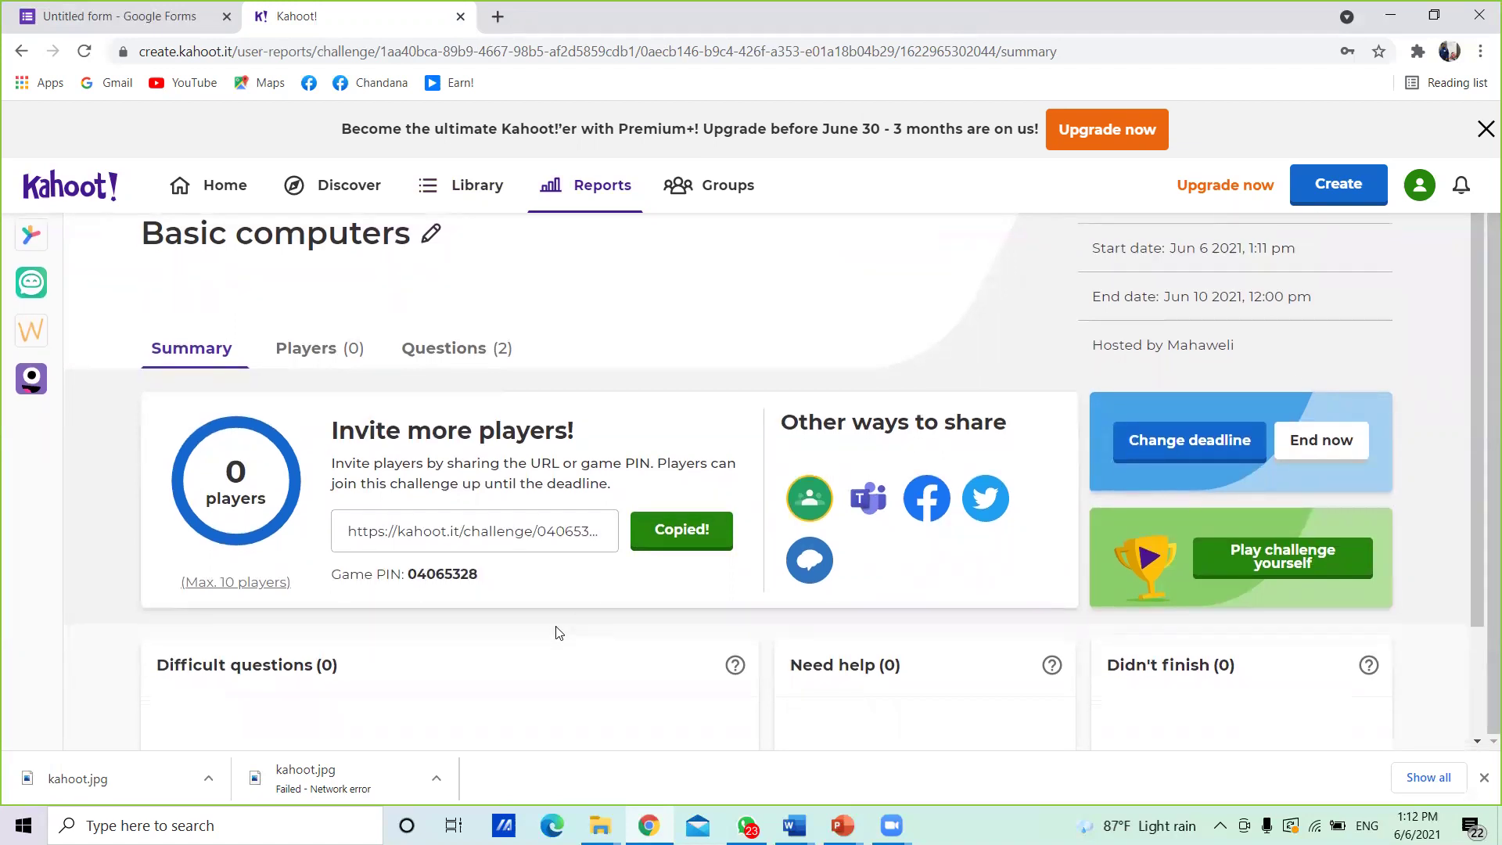